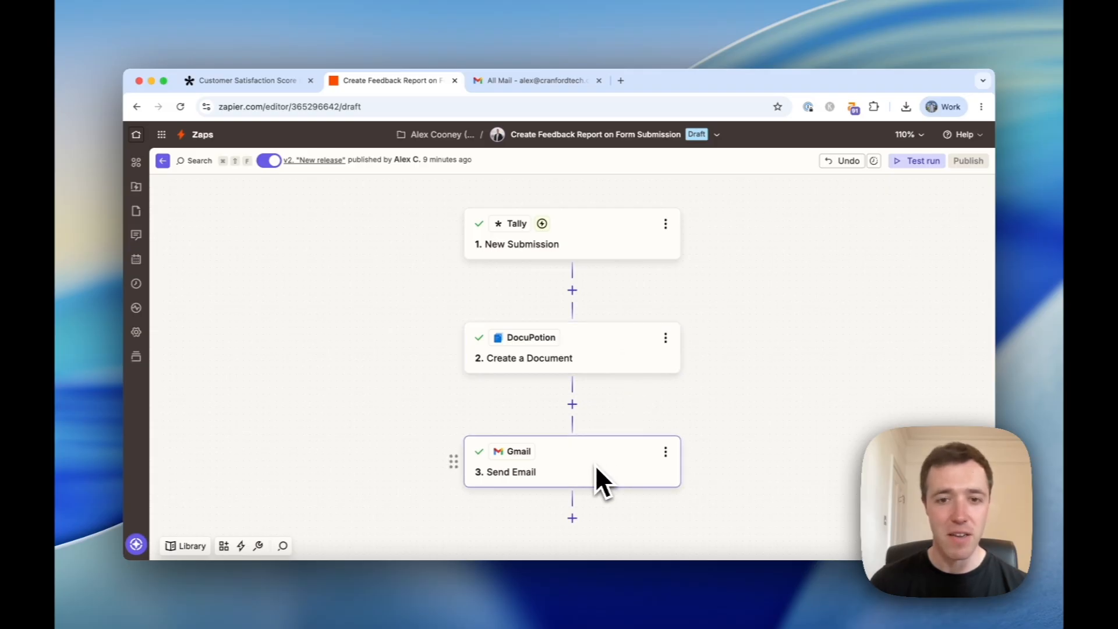
- Switch to the Tally customer satisfaction survey and submit the completed form
click(259, 81)
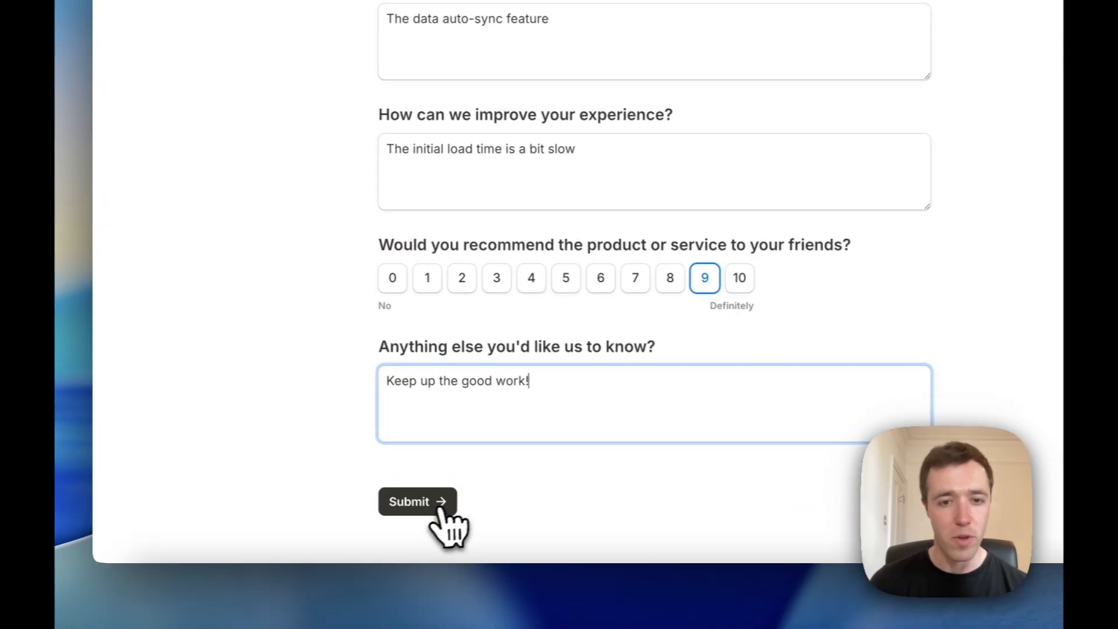
click(446, 619)
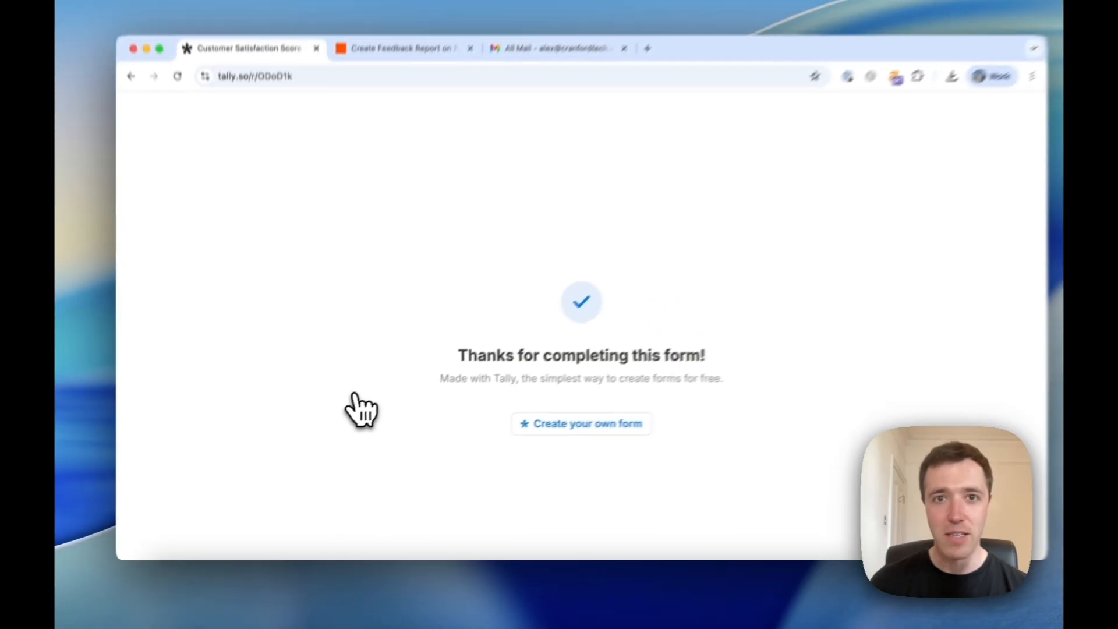
- Switch to Gmail, open the Customer Feedback Report email and view its PDF attachment
click(515, 84)
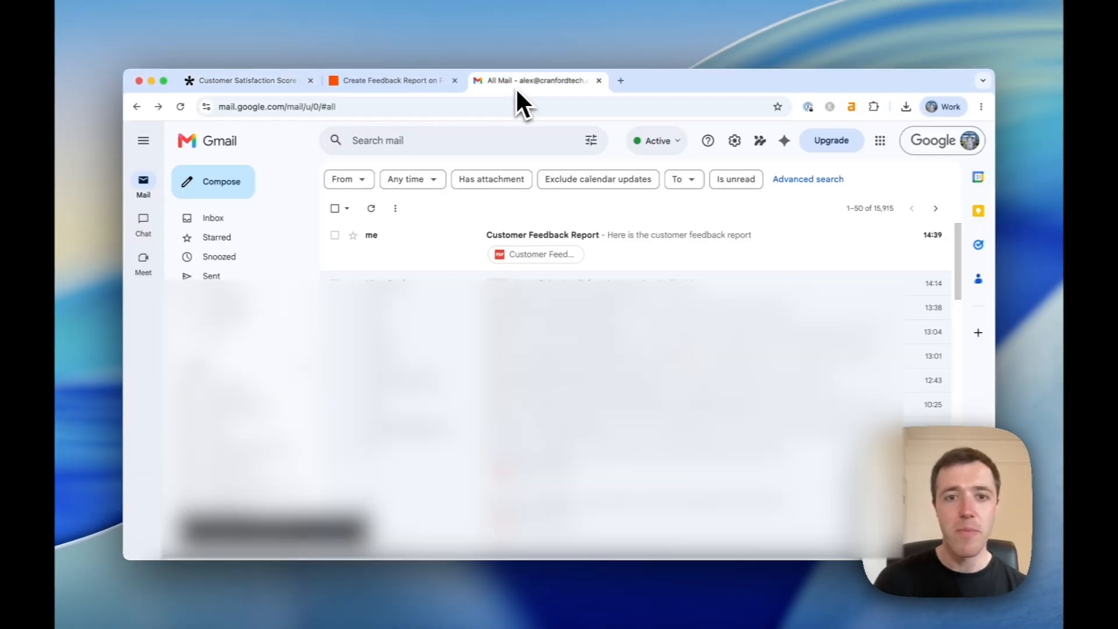
click(429, 235)
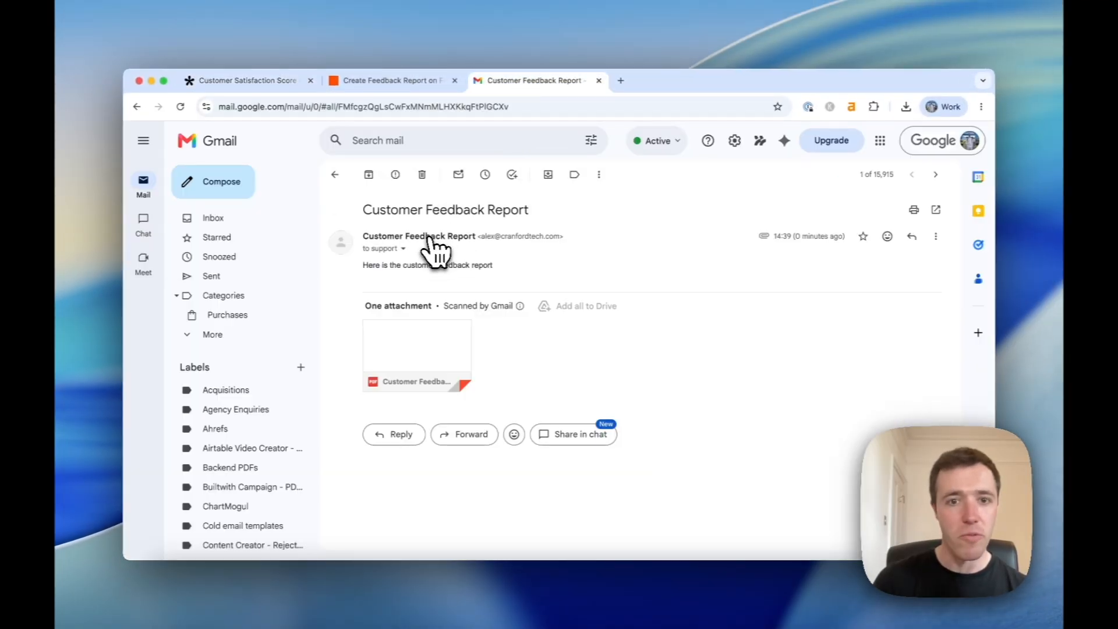
click(431, 353)
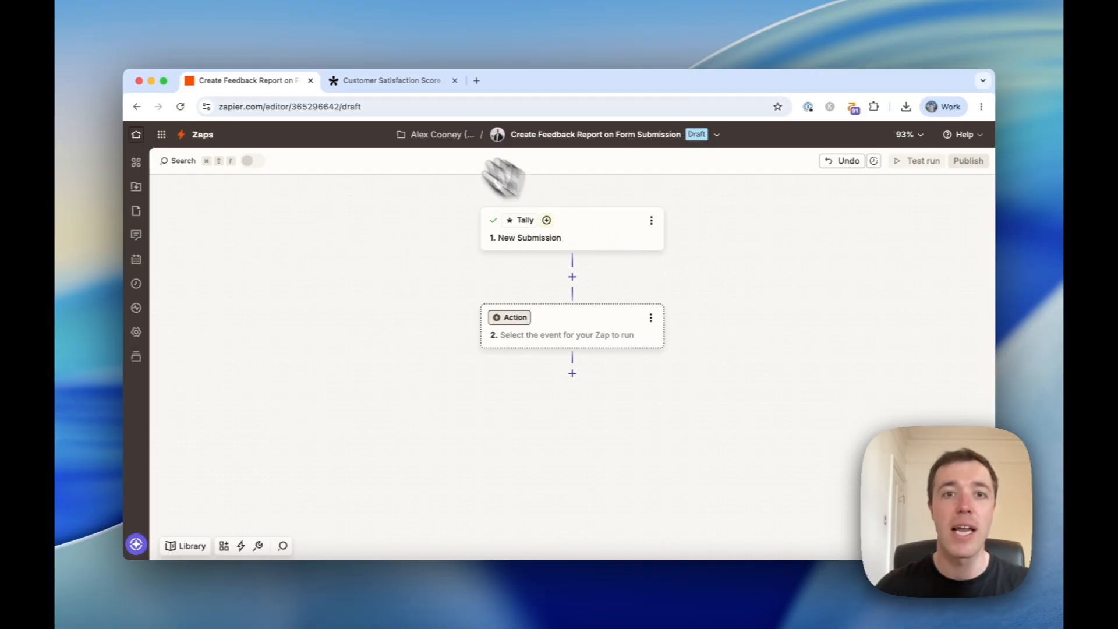
- Review the questions in the Tally customer satisfaction survey, from usage frequency to favourite tool
click(389, 81)
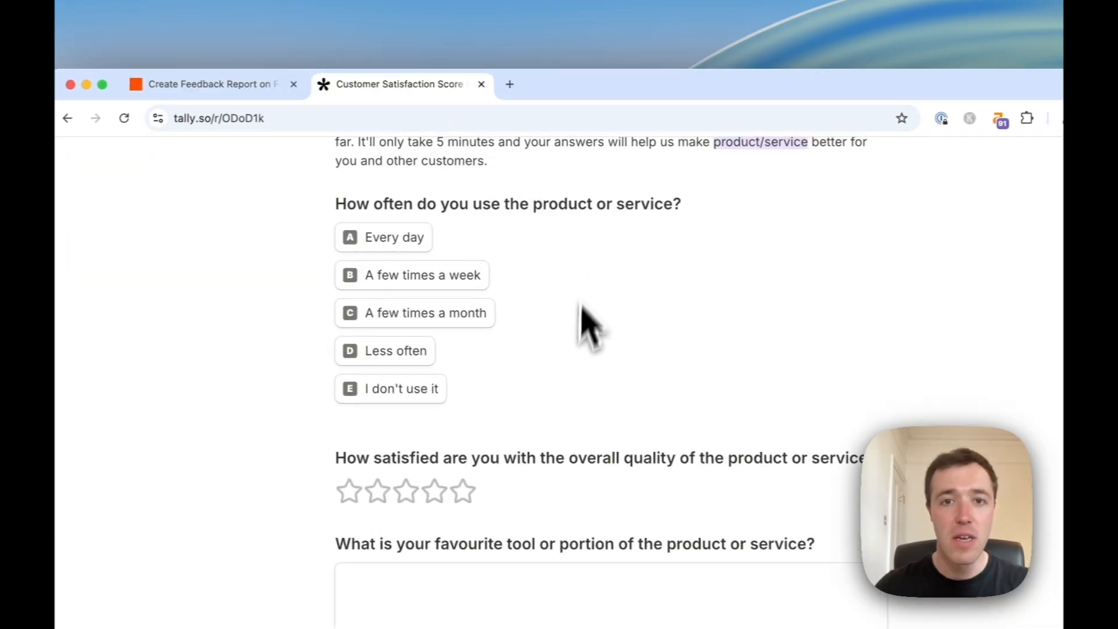
scroll(581, 305, up, 2)
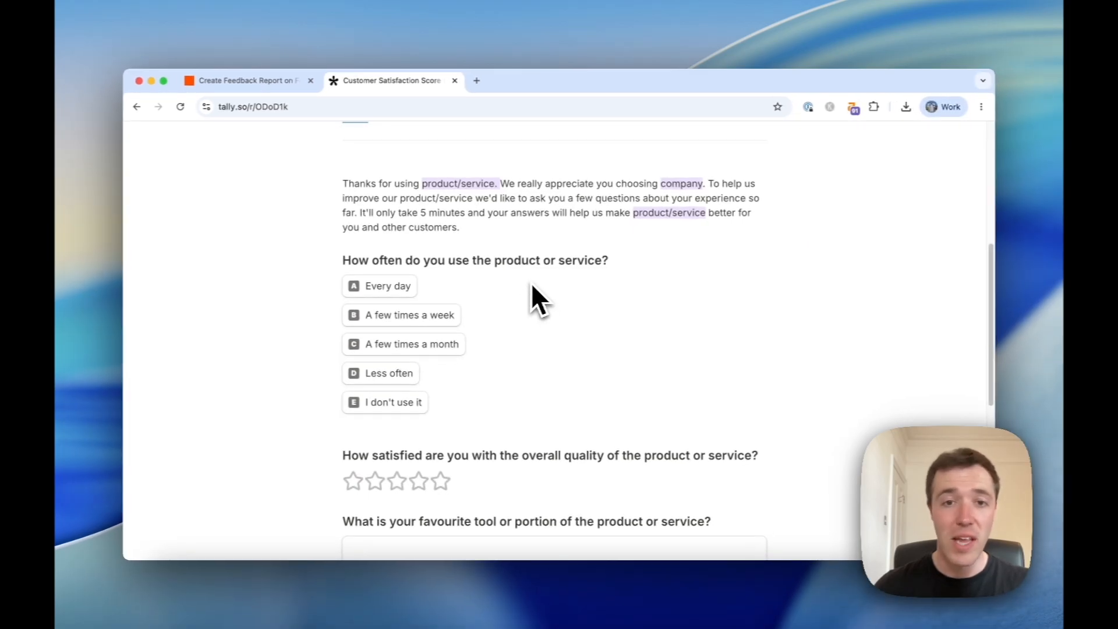
scroll(522, 275, down, 1)
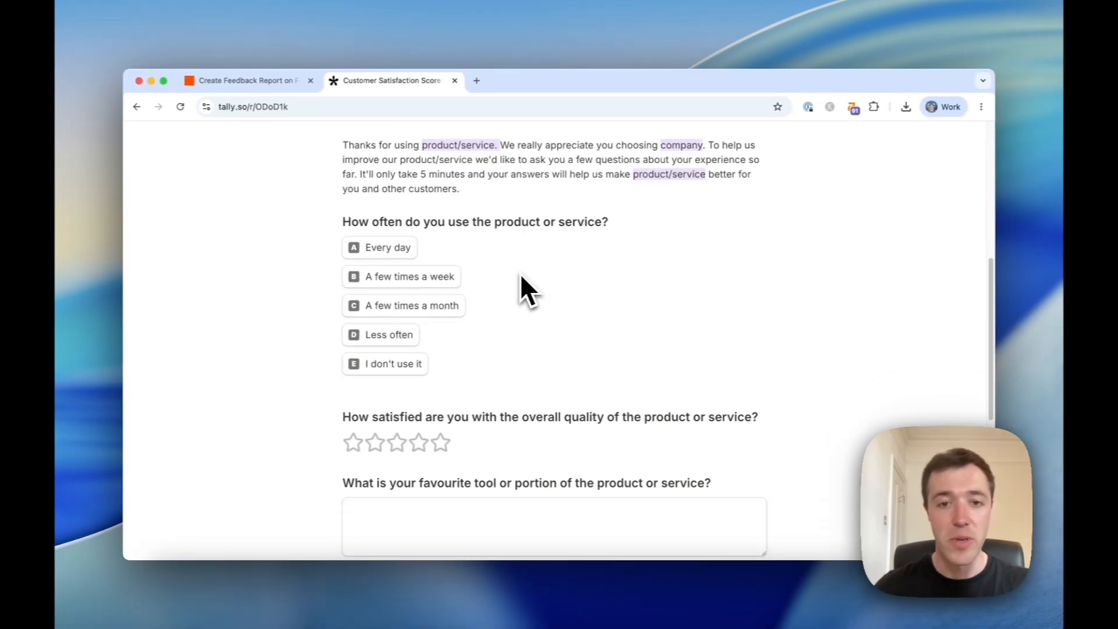
scroll(520, 275, down, 1)
- Switch to Zapier and examine the survey answers in the Submission A test record of the Tally New Submission trigger
click(274, 81)
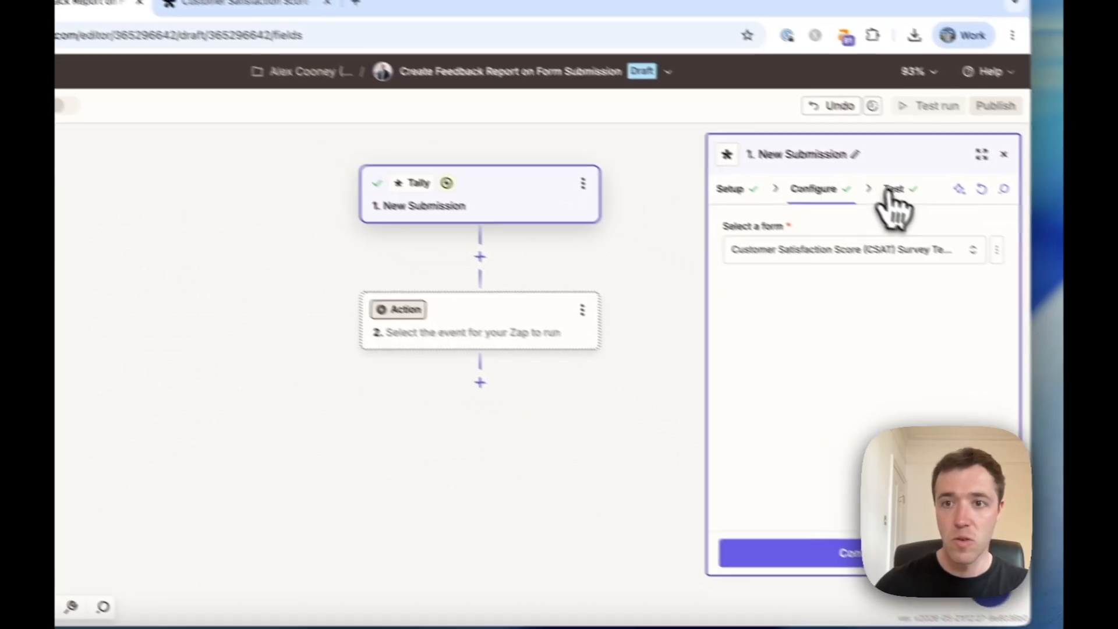
click(1058, 271)
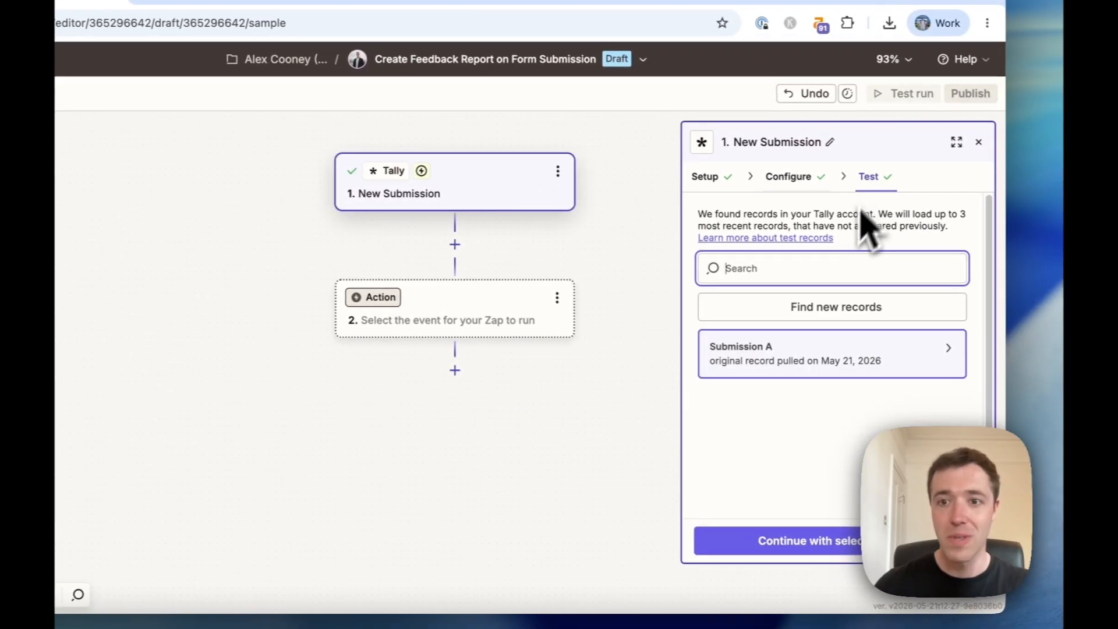
mouse_move(832, 379)
scroll(599, 408, down, 3)
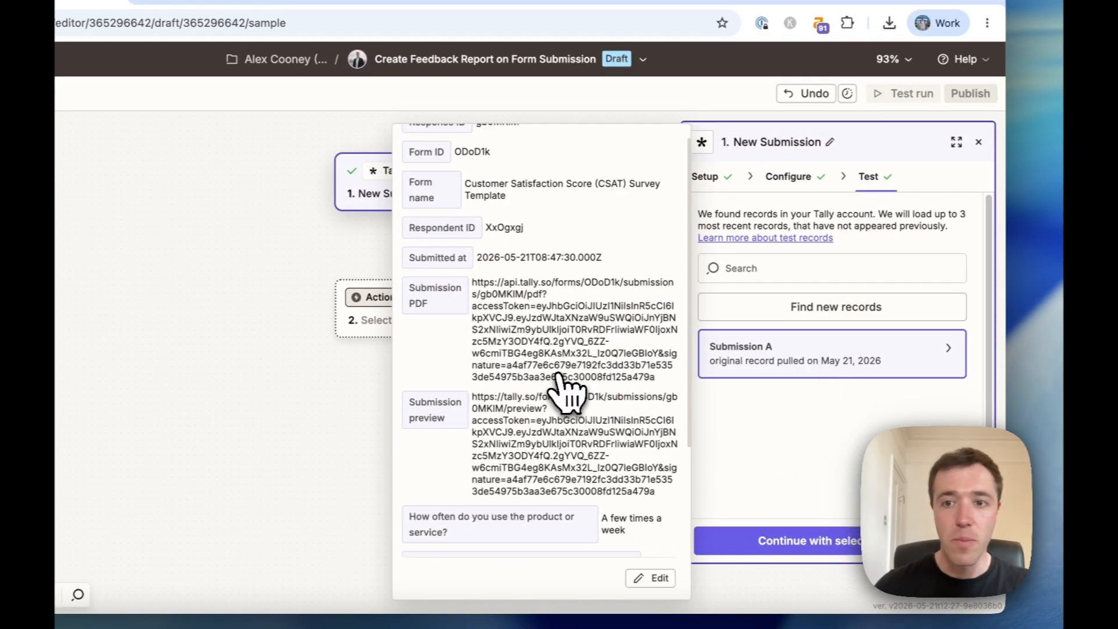
scroll(559, 379, down, 3)
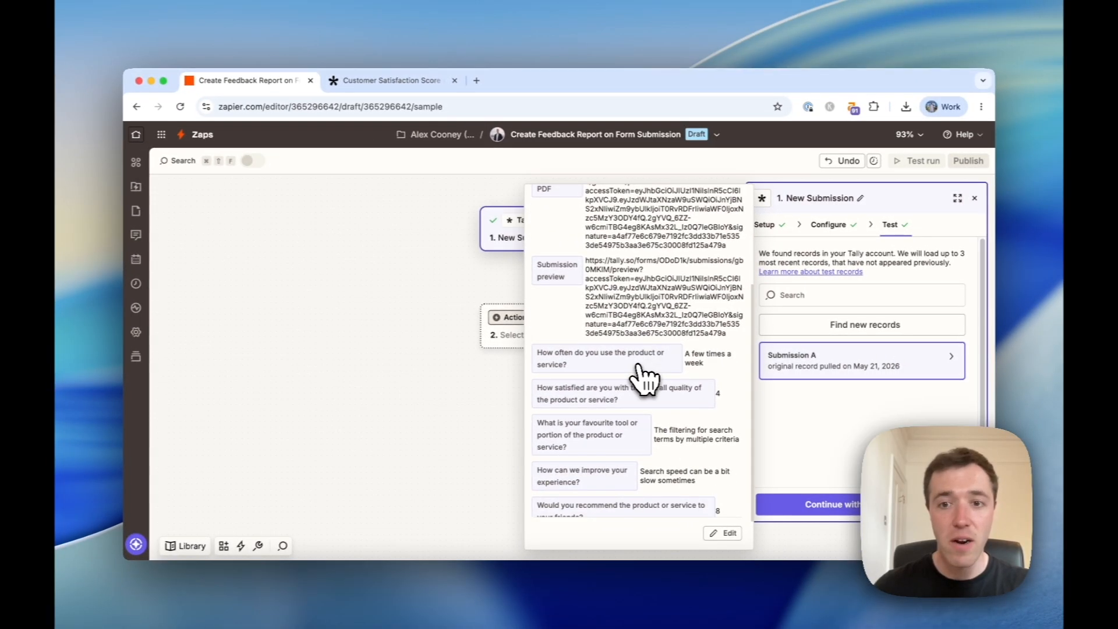
scroll(643, 379, down, 1)
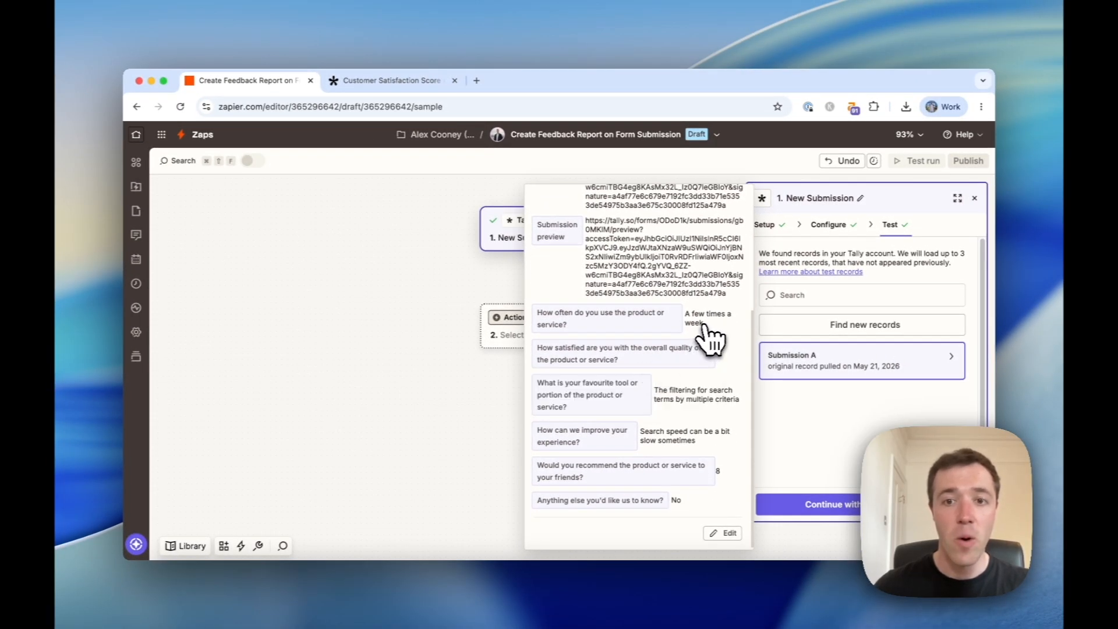
scroll(708, 335, down, 1)
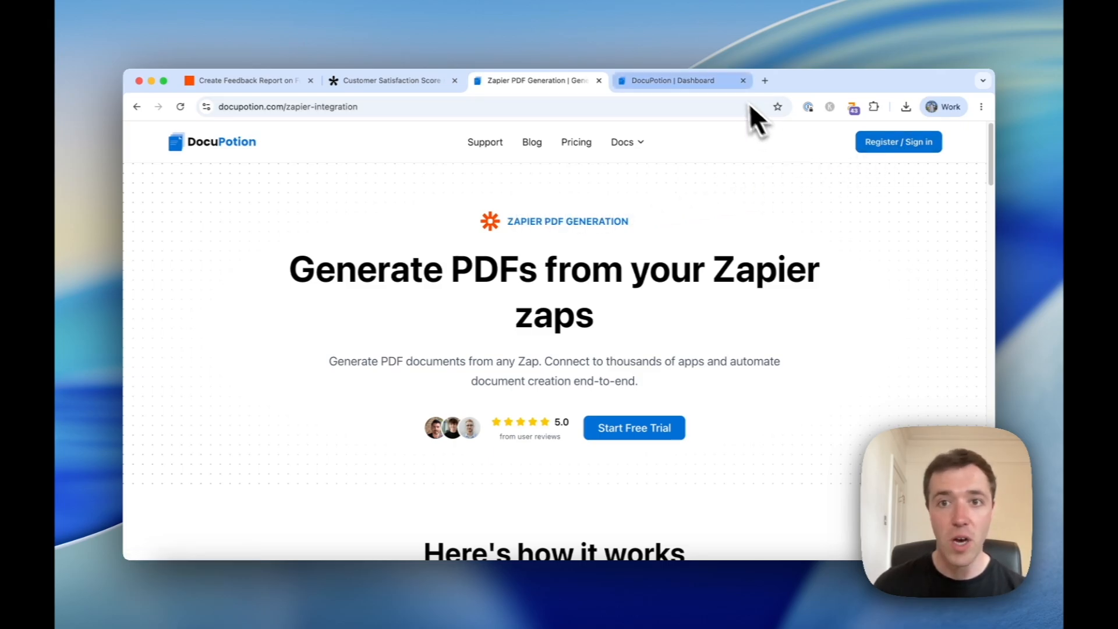
- Switch to DocuPotion, browse the template library for a new template, and choose to describe it with AI instead
click(718, 86)
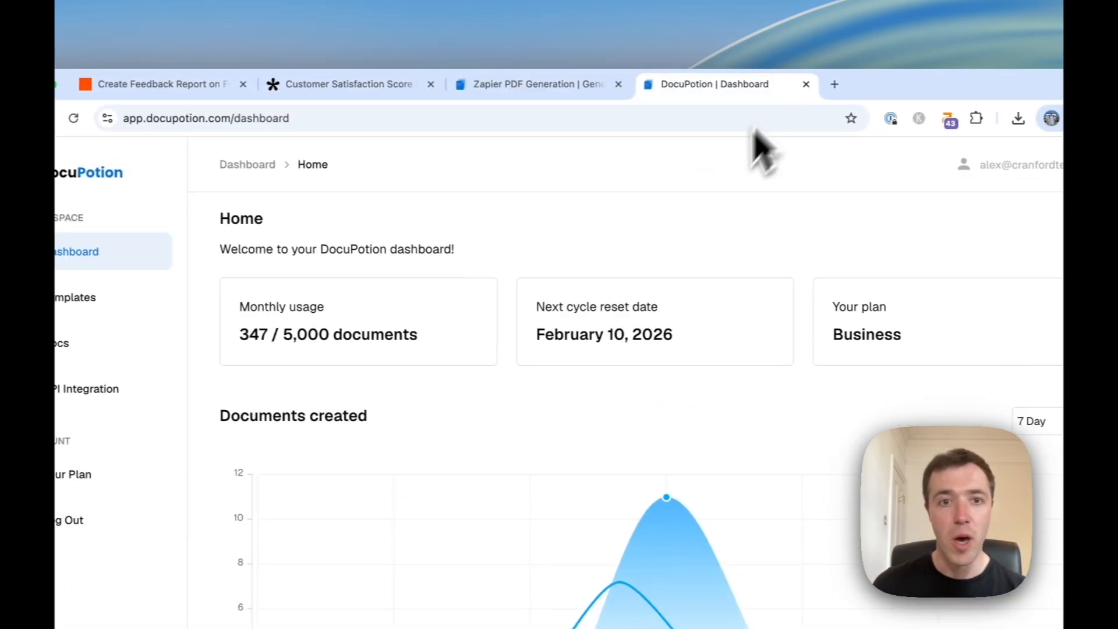
click(135, 297)
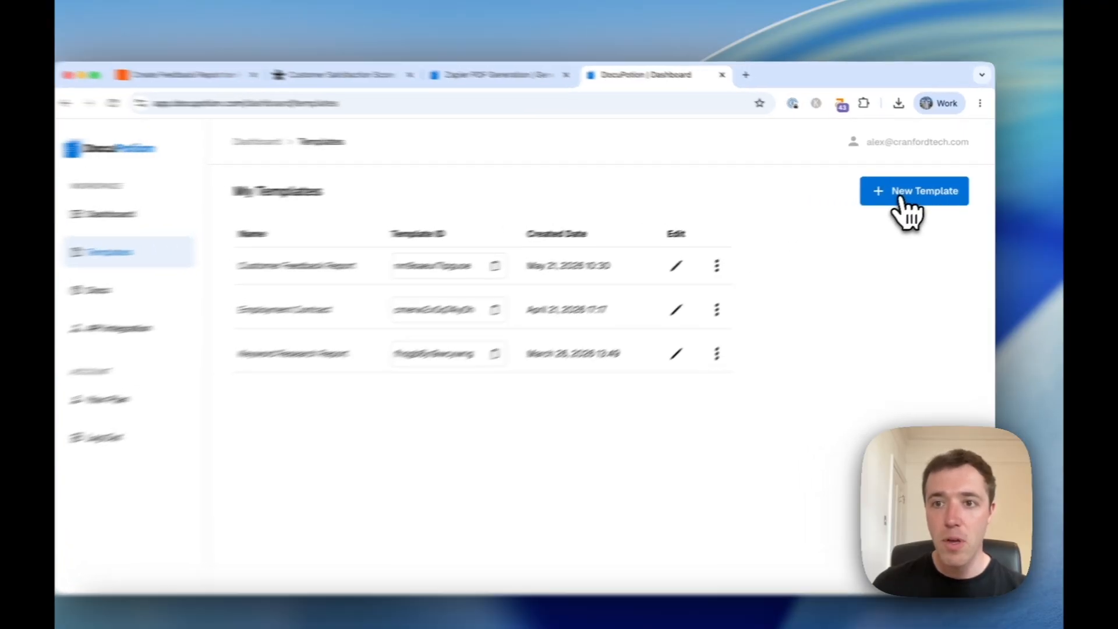
click(901, 199)
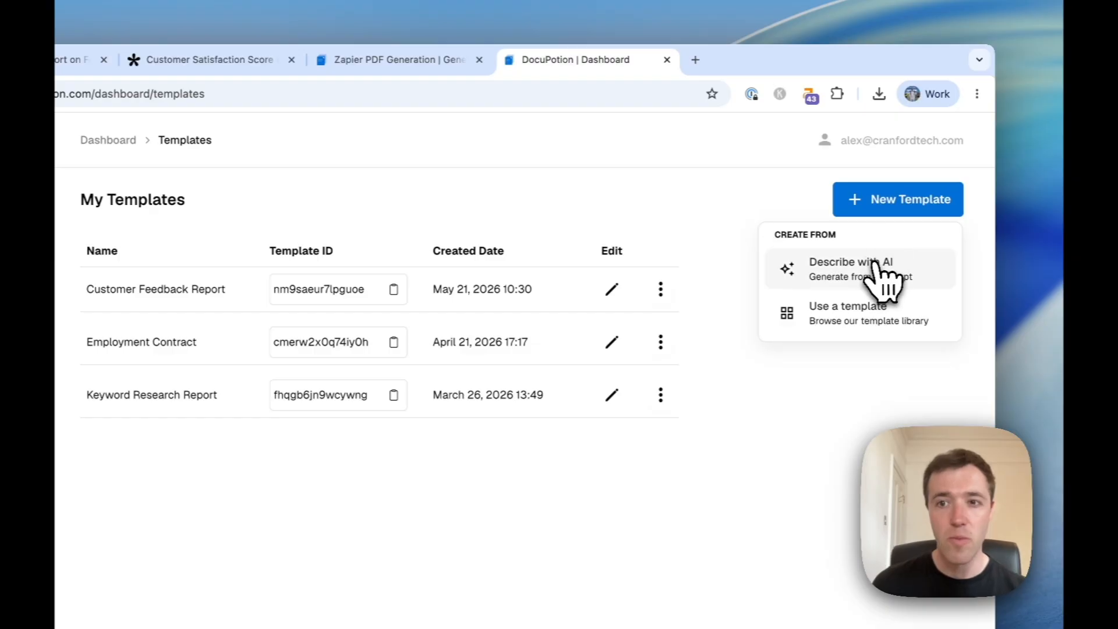
click(895, 319)
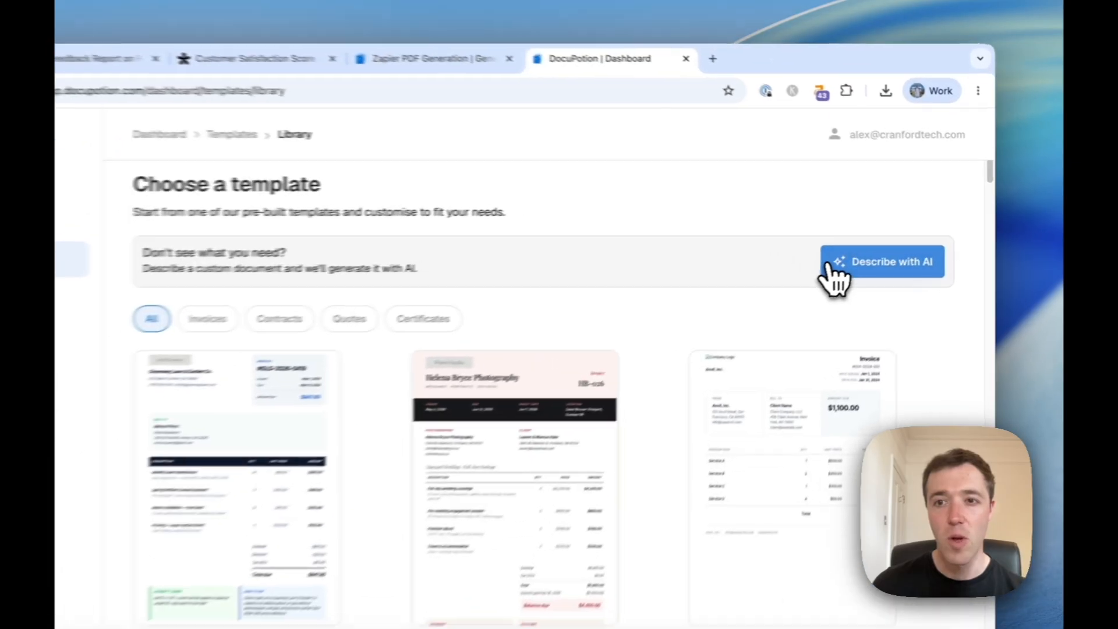
click(865, 246)
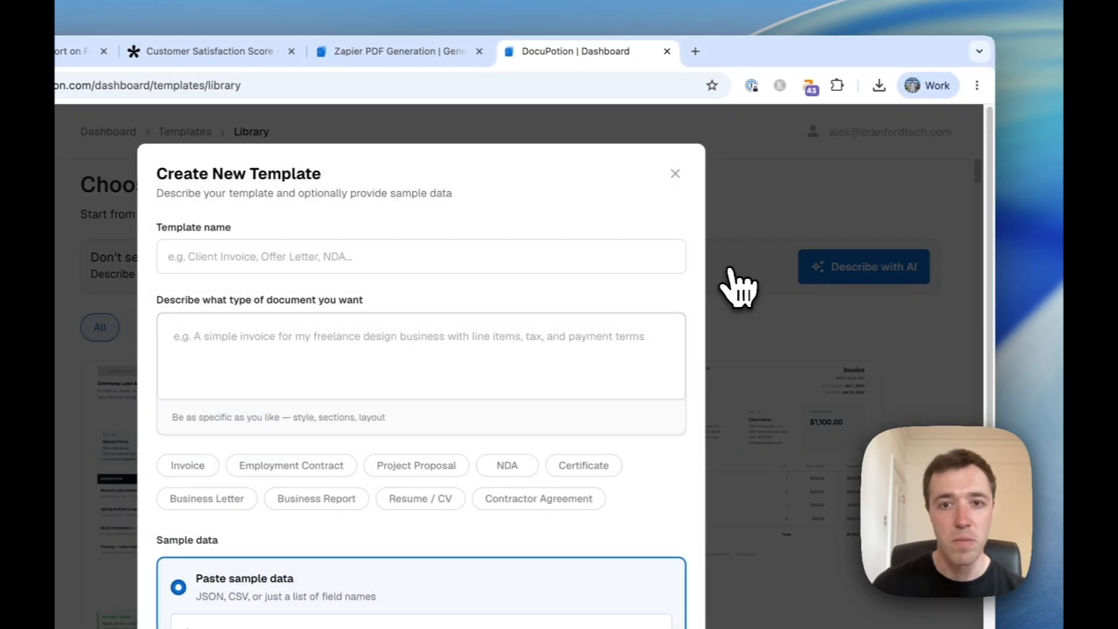
- Name the new template "Customer Survey Feedback"
click(608, 267)
text(C)
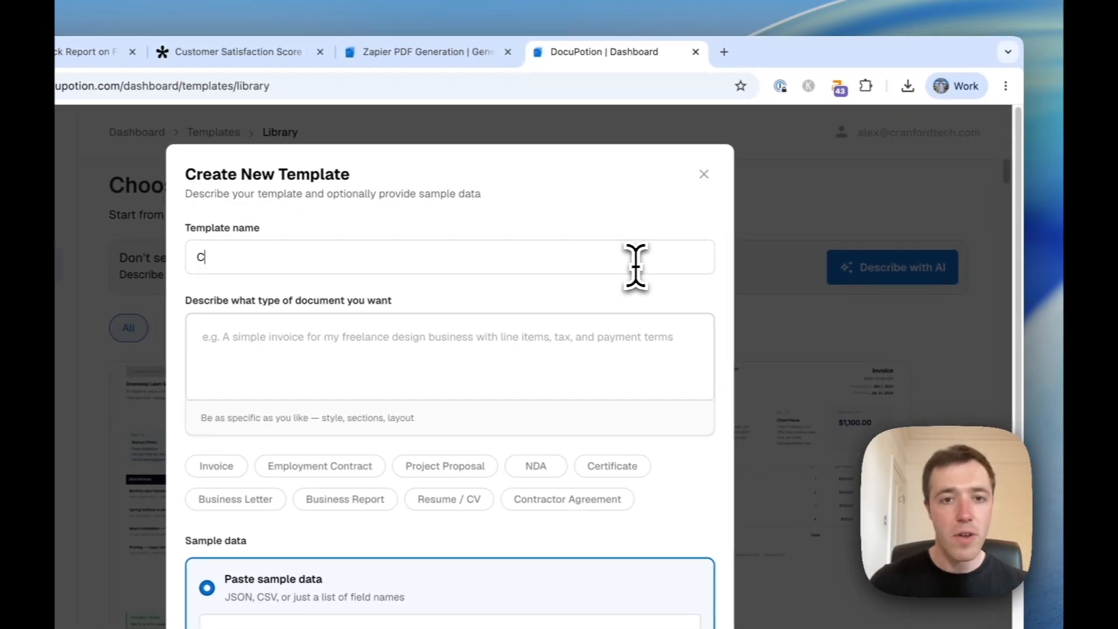
text(ustomer)
key(BackSpace)
key(BackSpace)
key(BackSpace)
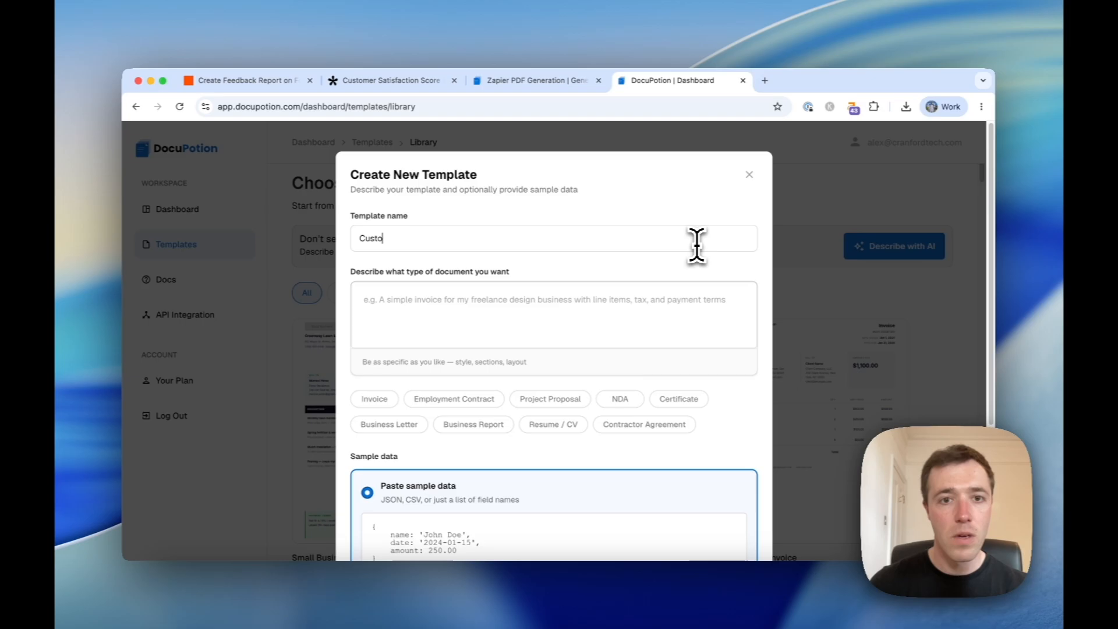
text(mer Sent)
key(BackSpace)
key(BackSpace)
key(BackSpace)
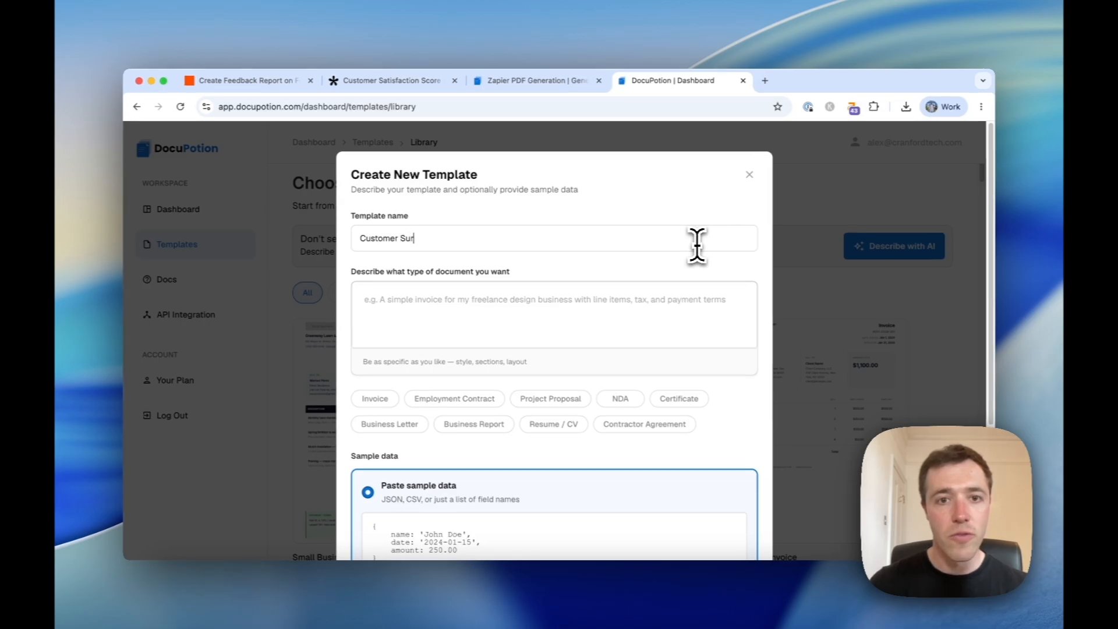
text(urvey Feedback)
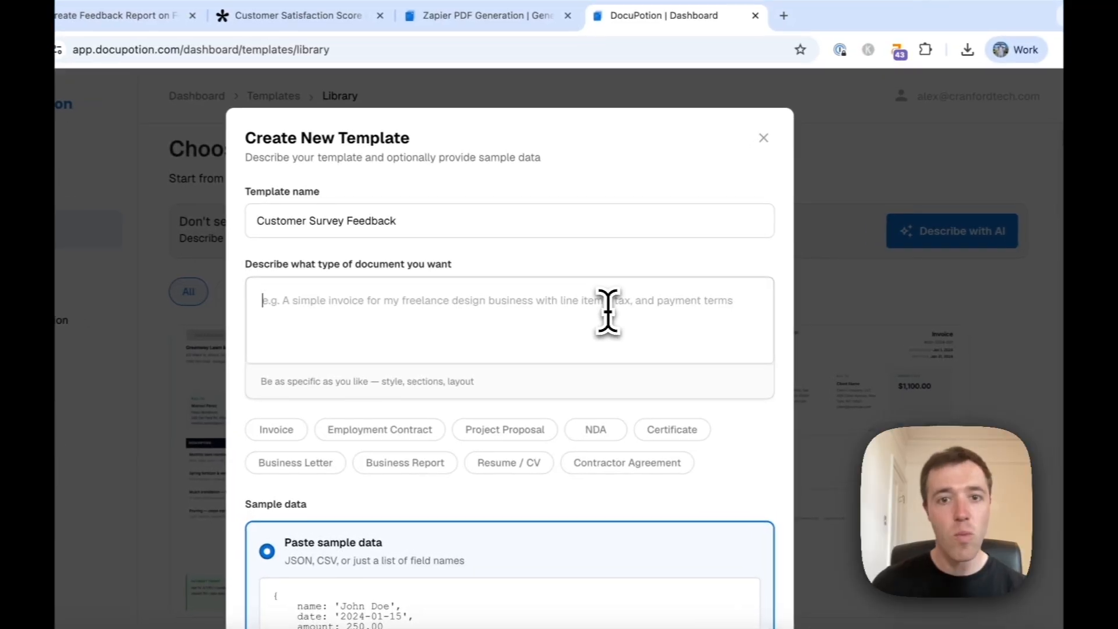
- Describe the document as "A nicely-formatted, one page report providing details on customer feedback on our product"
click(607, 312)
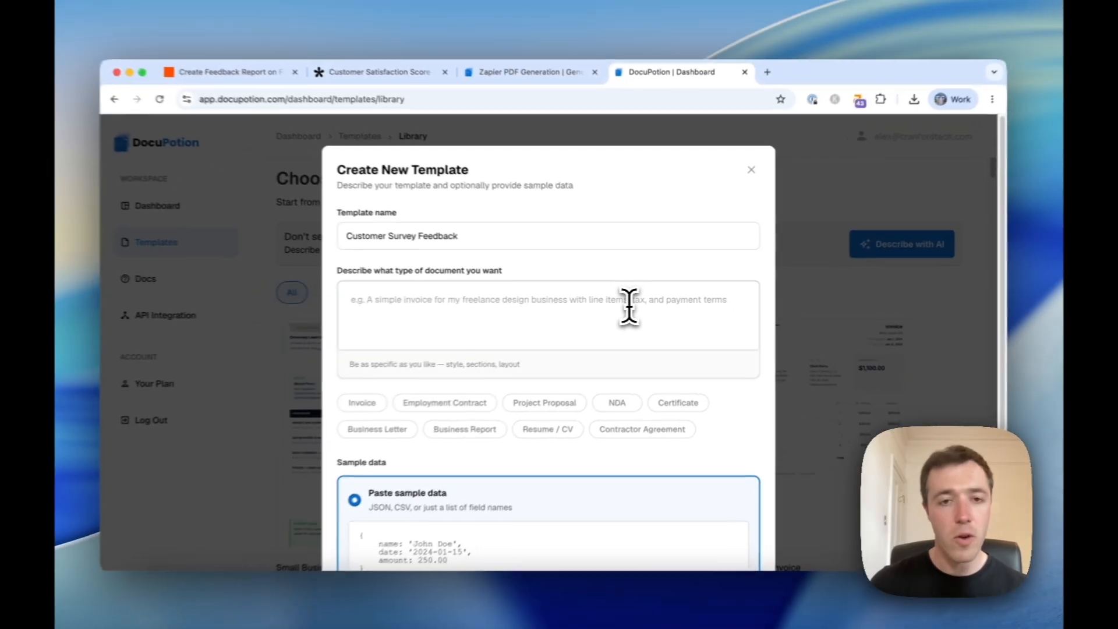
text(A o)
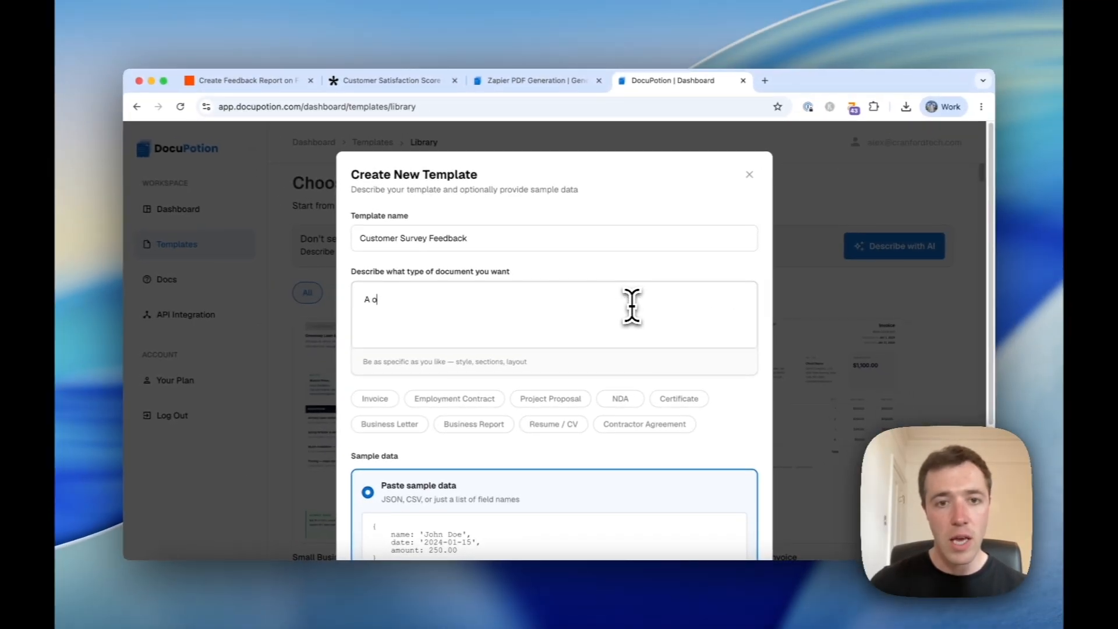
text(ne)
text(nicely-)
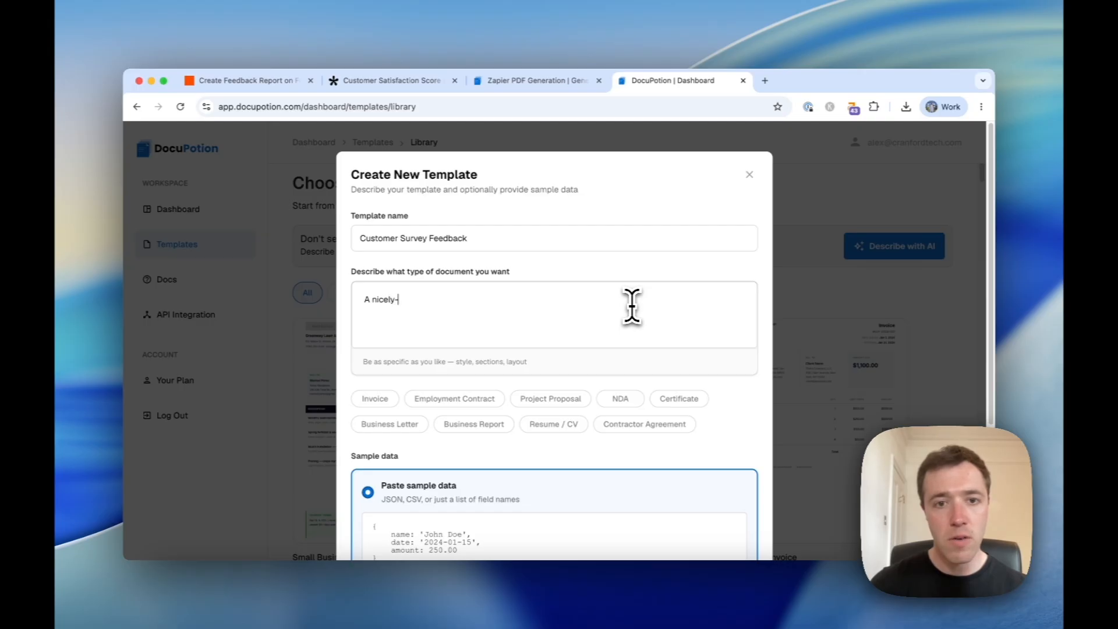
text(formatted,)
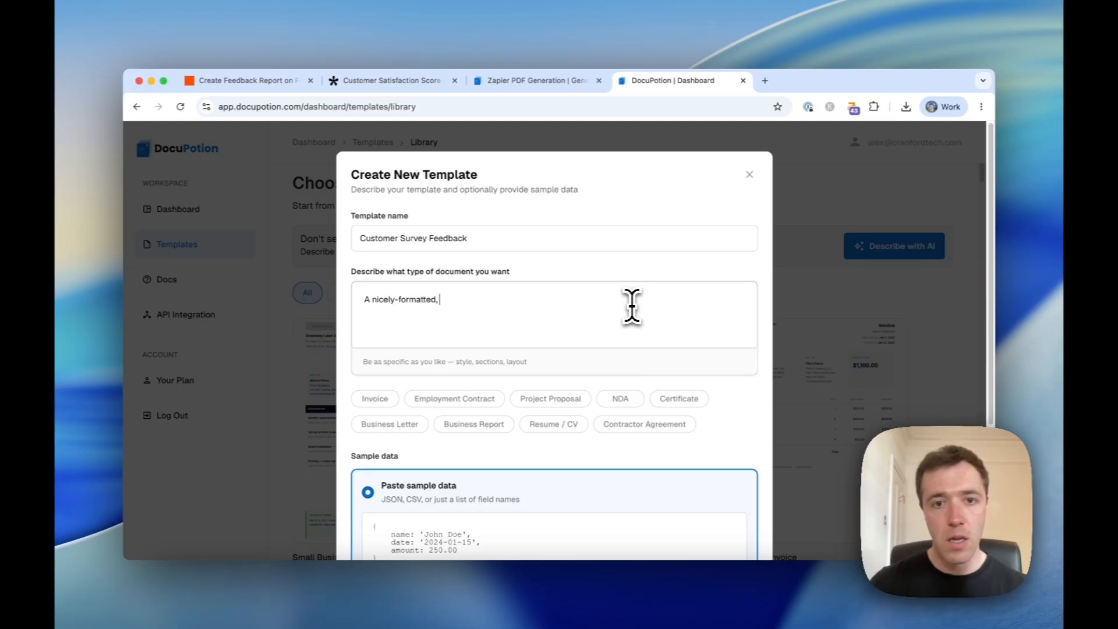
text( one page report)
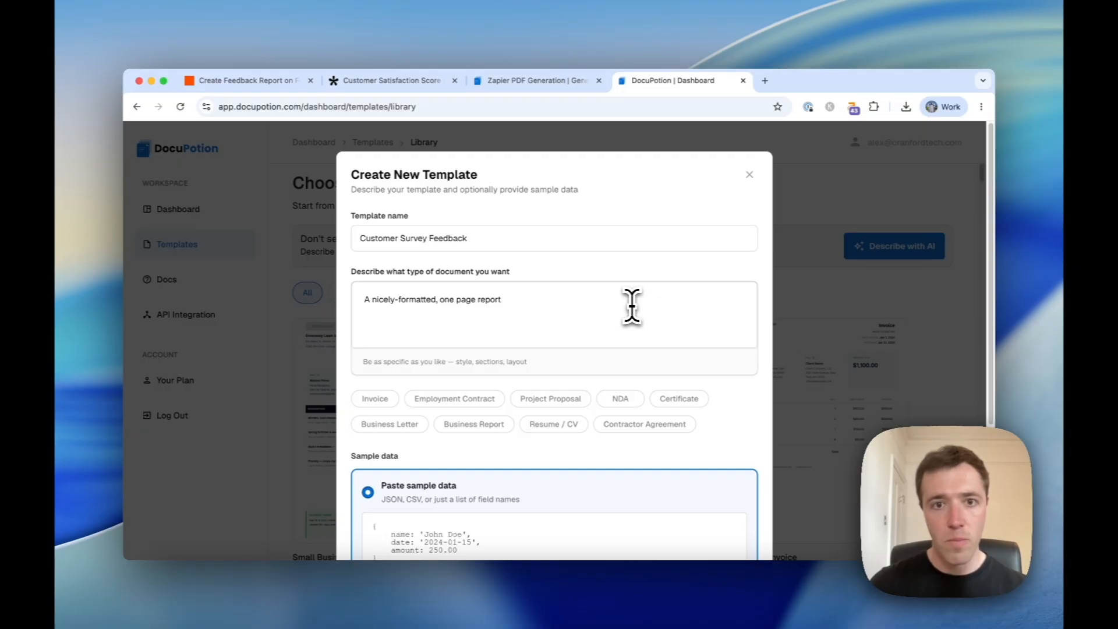
text( providing )
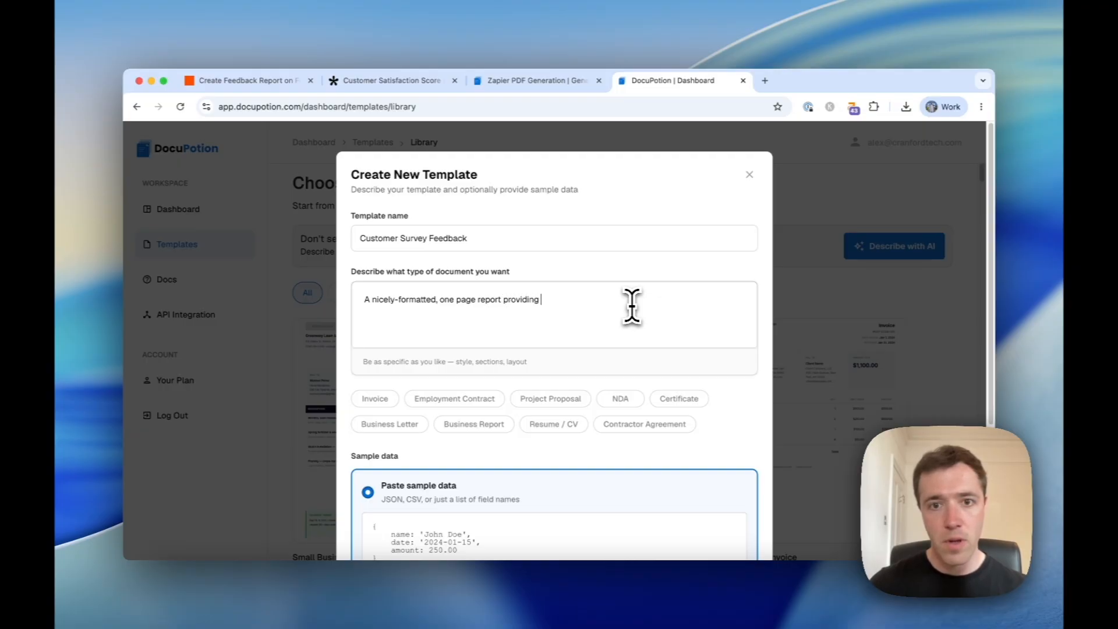
text(d details on custromer)
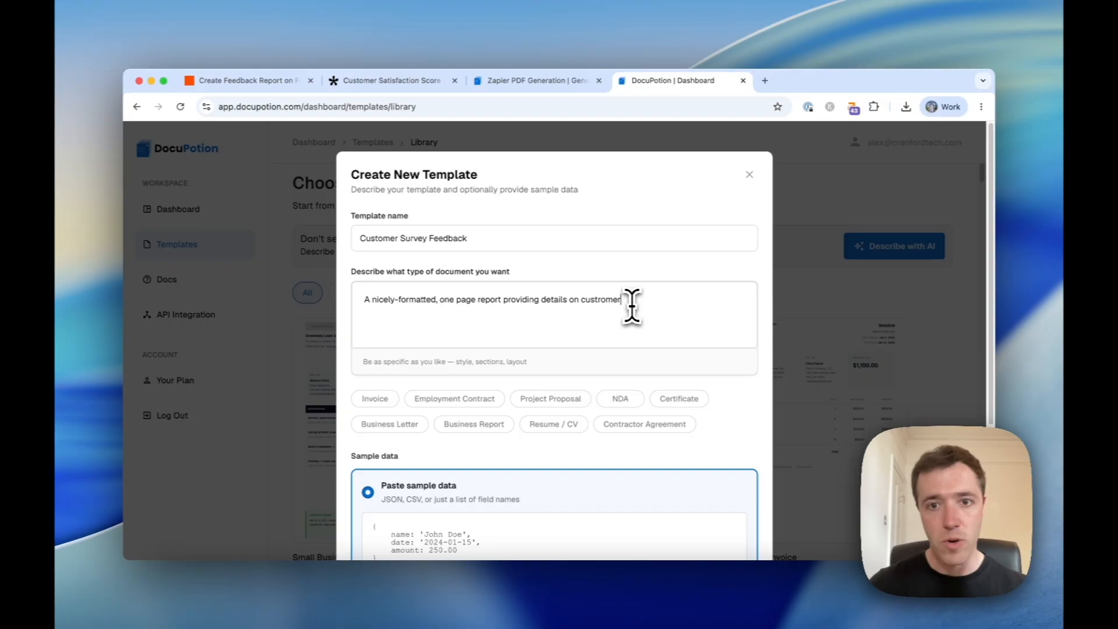
text(omer f)
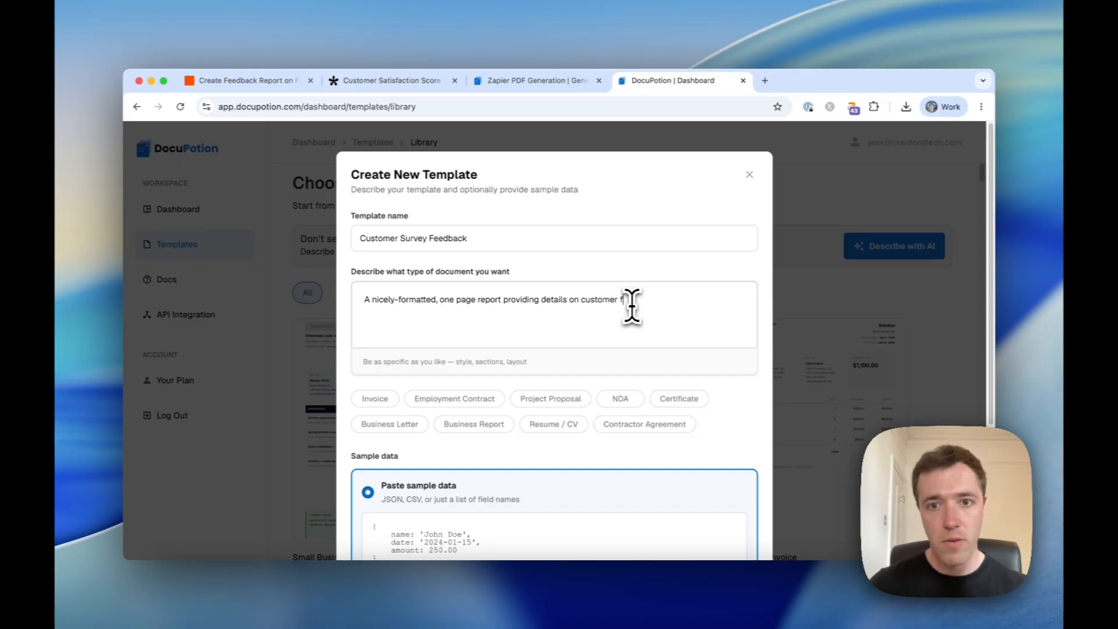
text(eedback on our product)
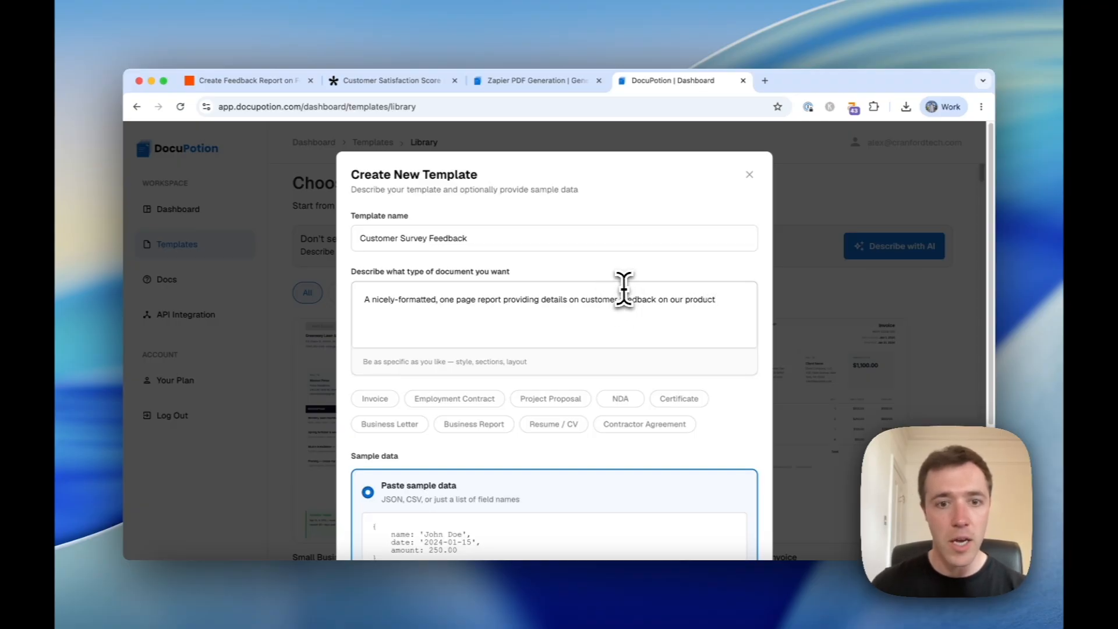
- Check the template's sample data section, then return to Zapier to view the survey fields in the Submission A test record
scroll(624, 288, down, 3)
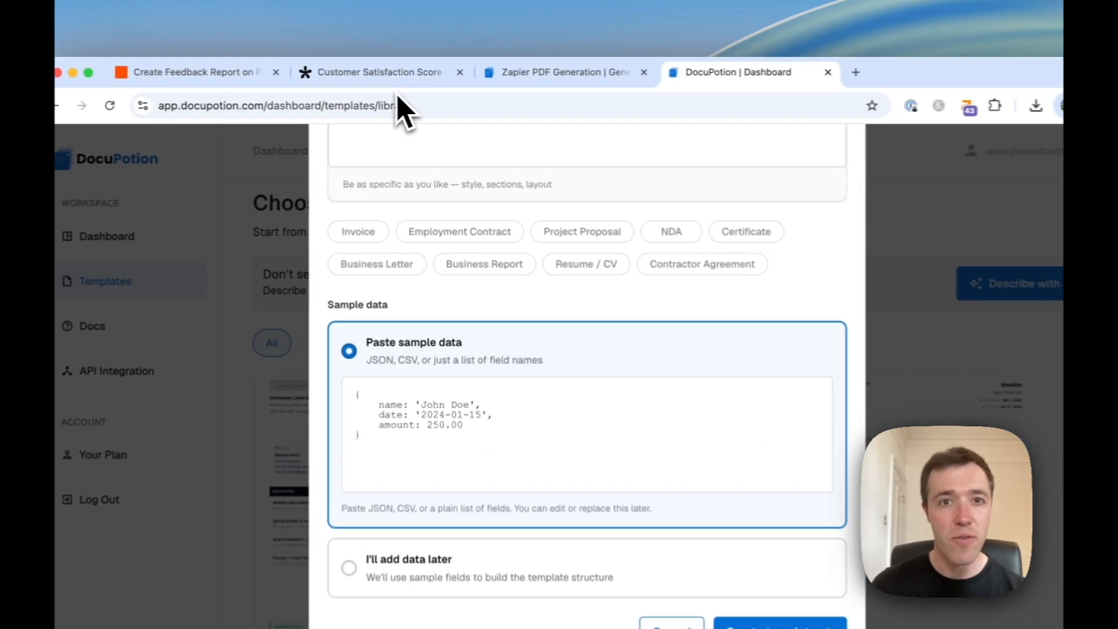
click(387, 81)
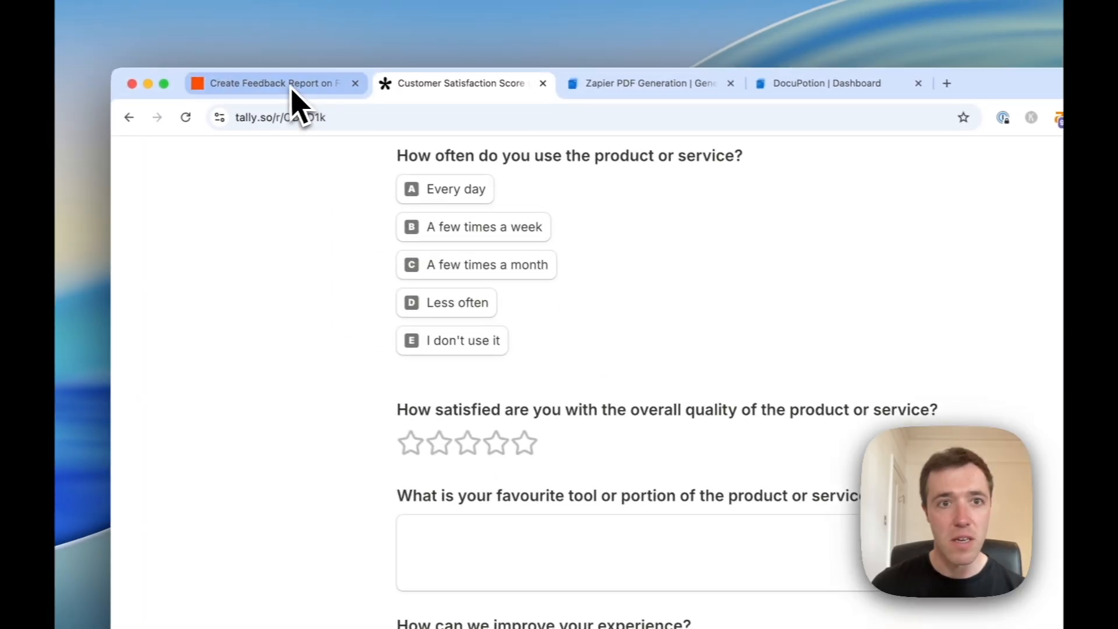
click(192, 52)
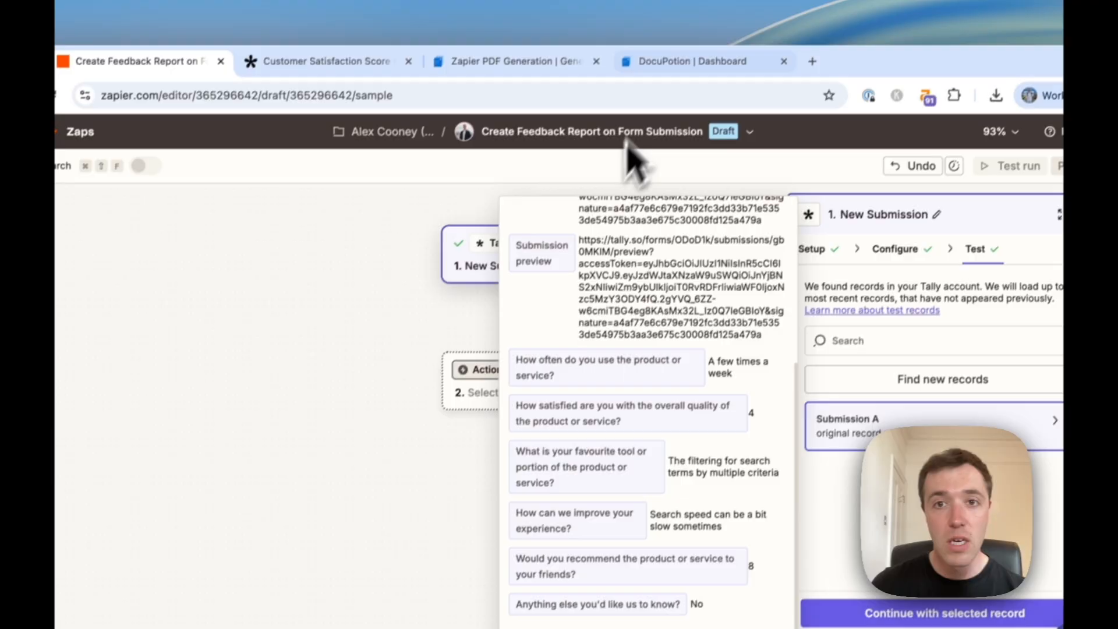
- Move the Zapier tab beside the DocuPotion tab and review the survey questions and answers in the Submission A record
click(728, 32)
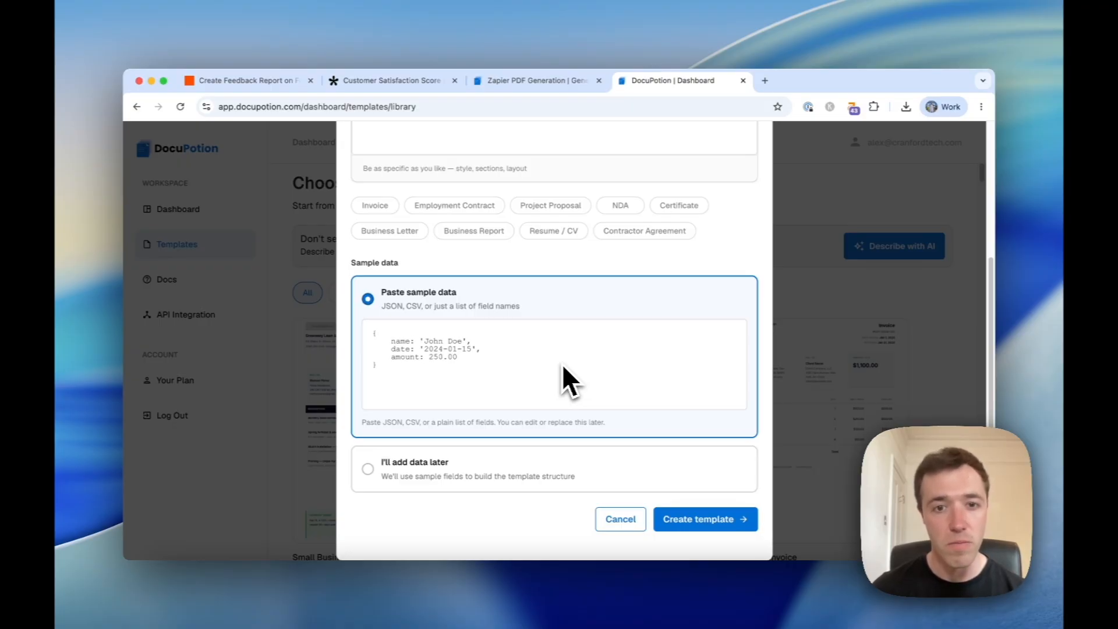
click(353, 88)
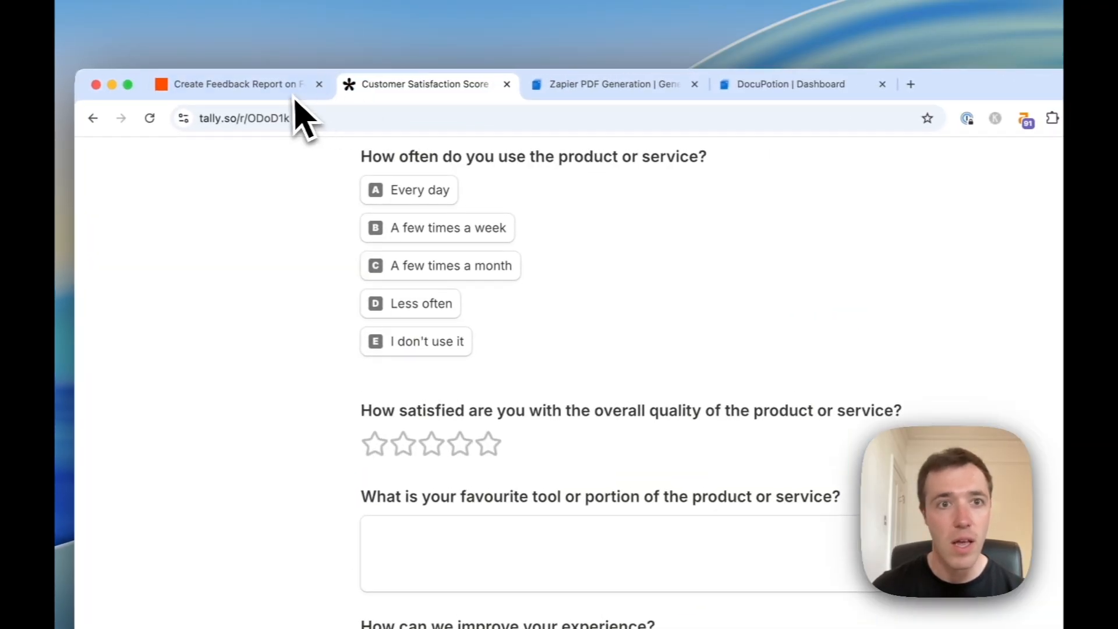
drag(260, 87, 589, 94)
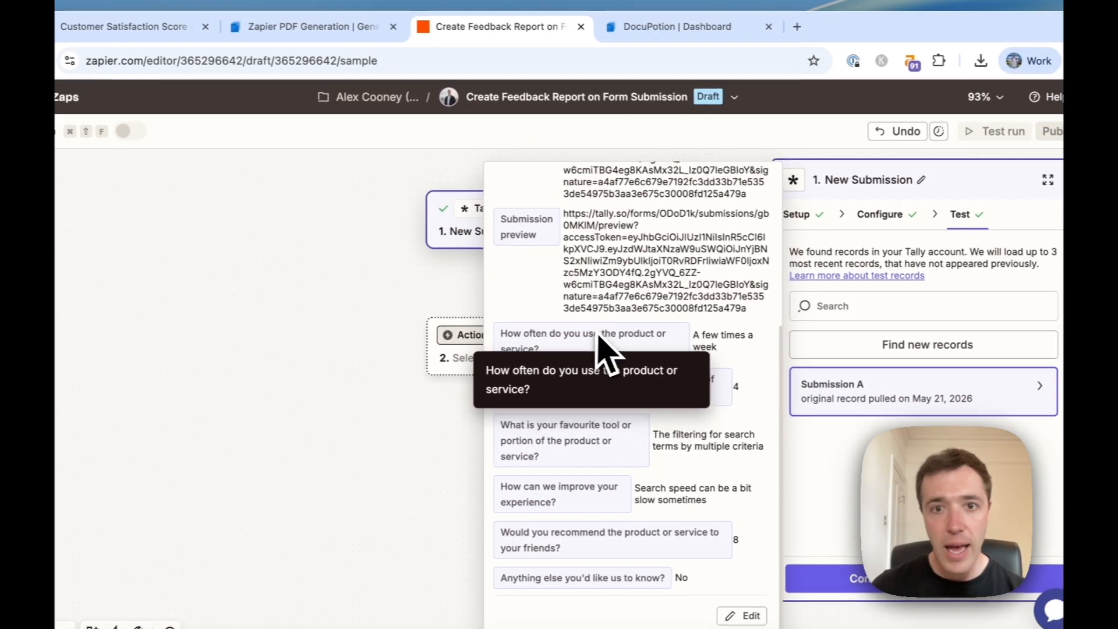
scroll(693, 402, up, 5)
scroll(589, 355, down, 3)
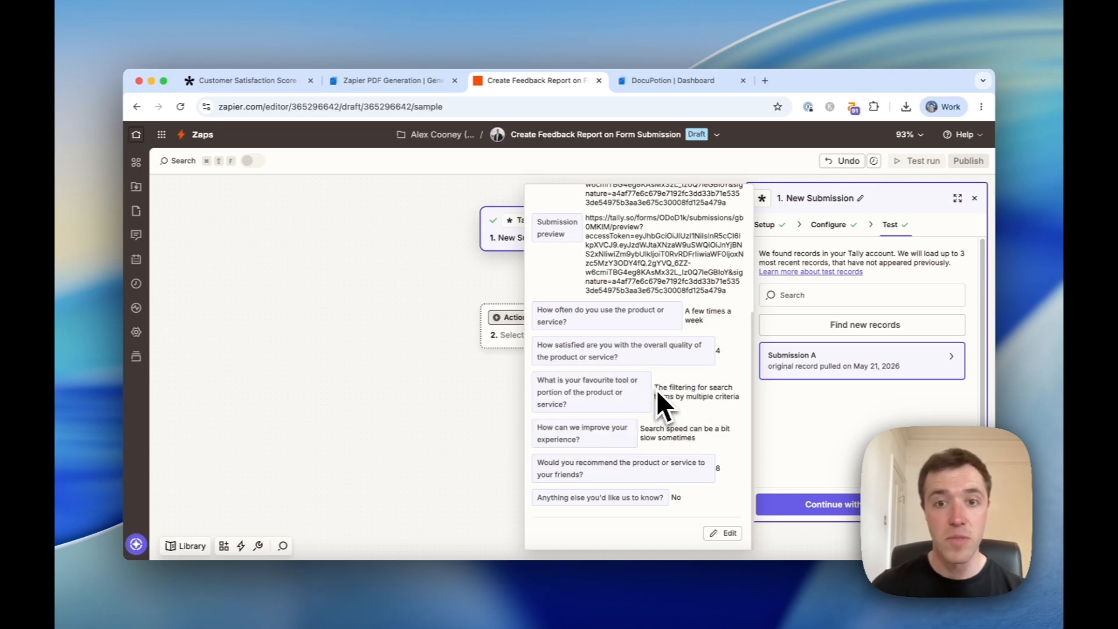
- Enter the survey's field names as DocuPotion sample data, including usage, satisfaction_rating, favourite_part, improvement_notes and other_notes, and create the template
click(664, 81)
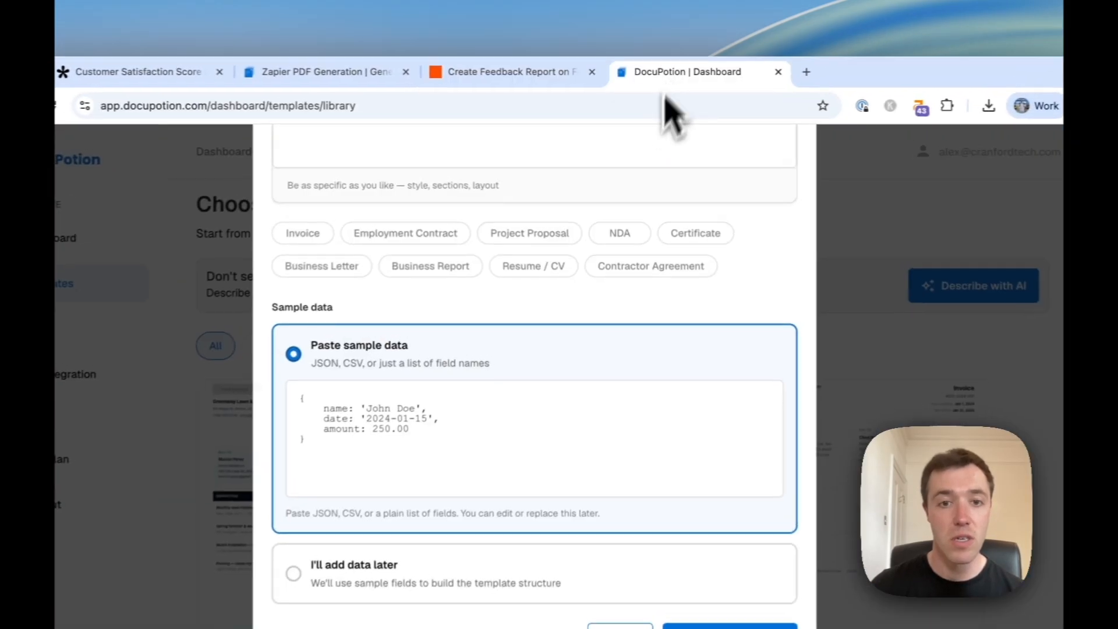
click(499, 402)
text(us)
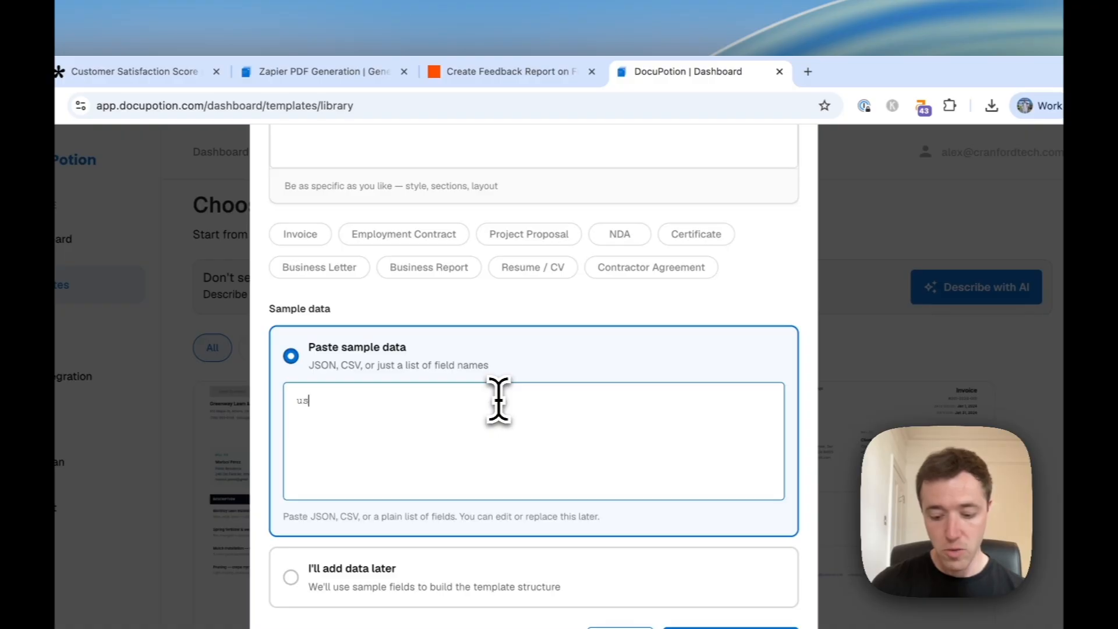
text(age,)
key(ctrl+shift+Tab)
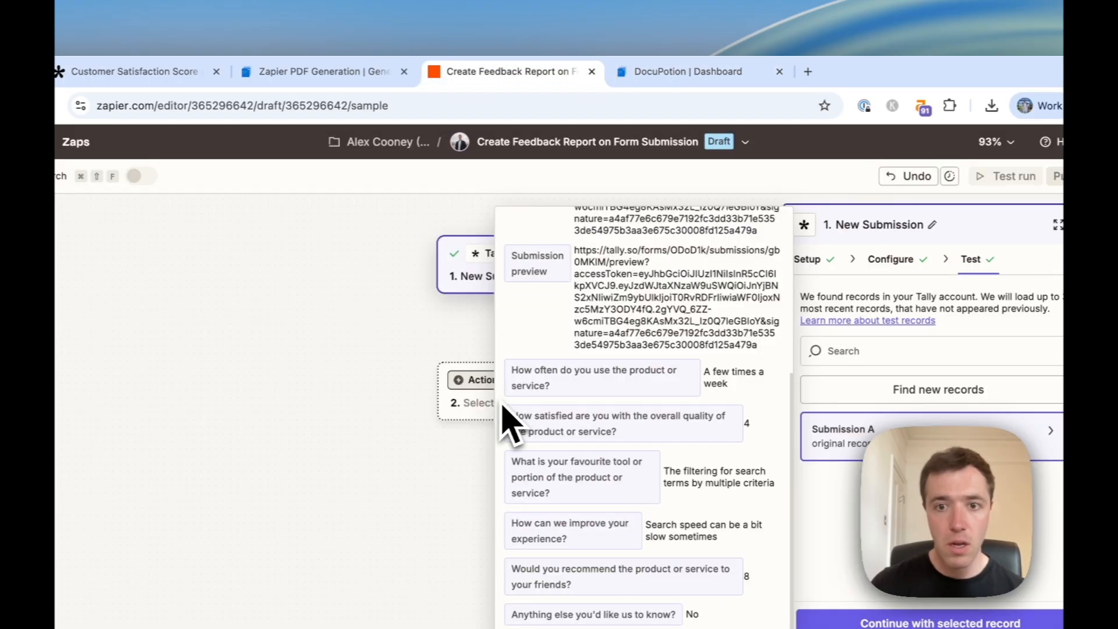
key(ctrl+Tab)
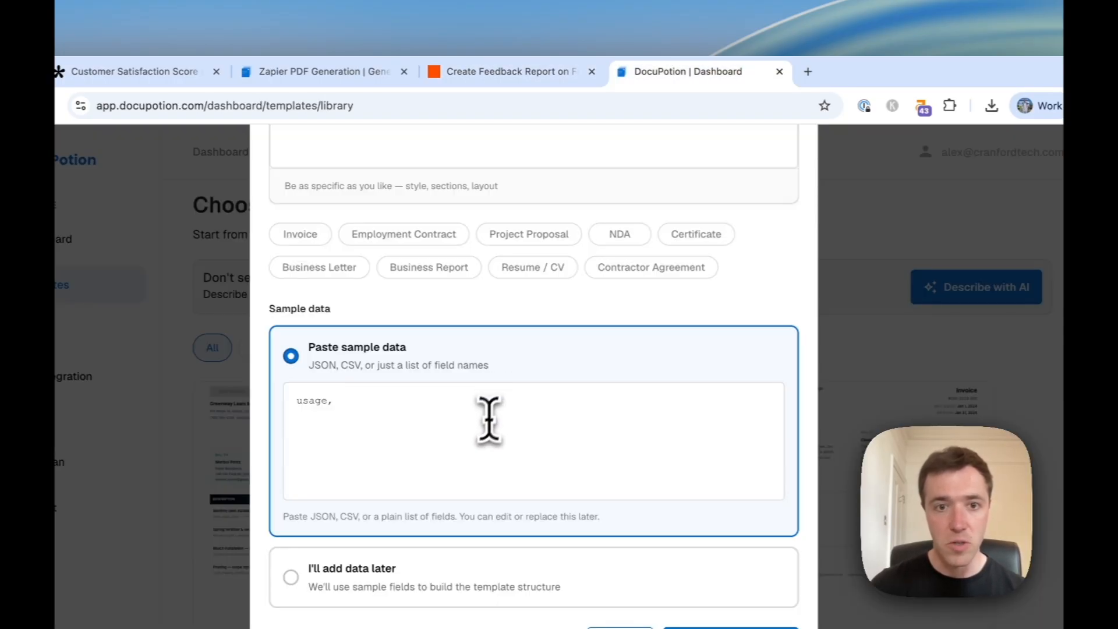
text(satisfaction_)
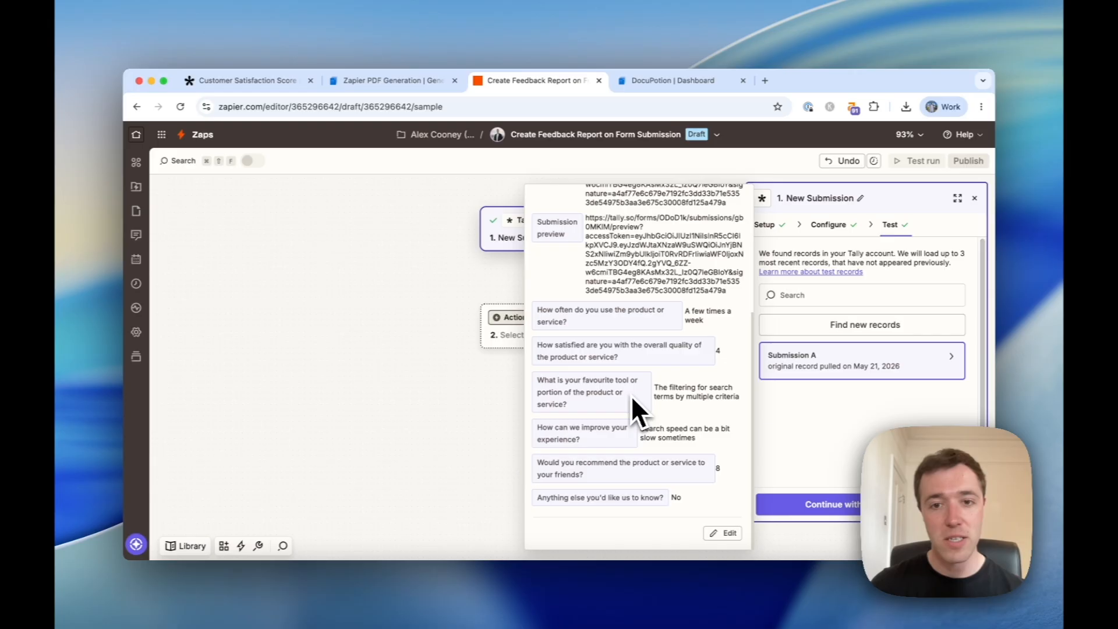
key(ctrl+Tab)
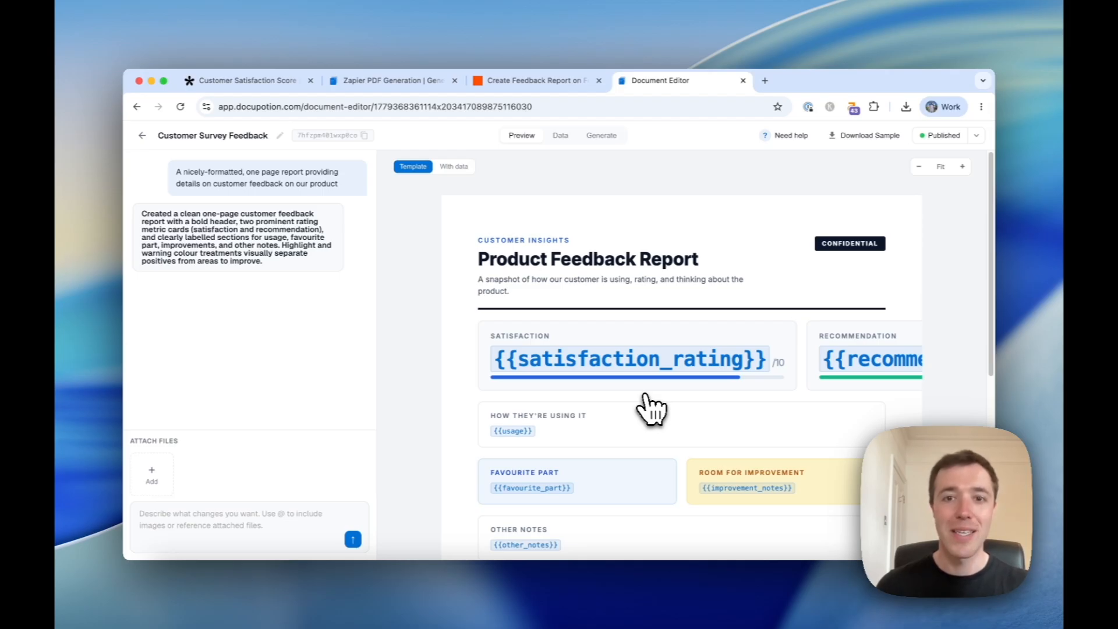
- Examine the generated Product Feedback Report layout with its placeholders, and preview it filled with sample data
scroll(644, 349, down, 3)
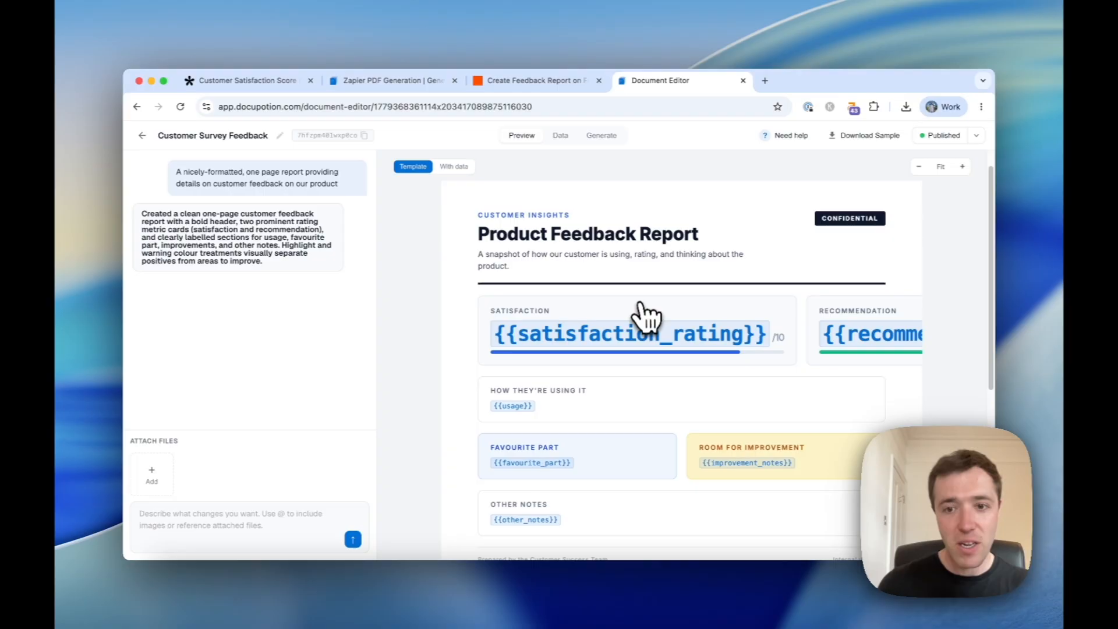
scroll(620, 441, up, 3)
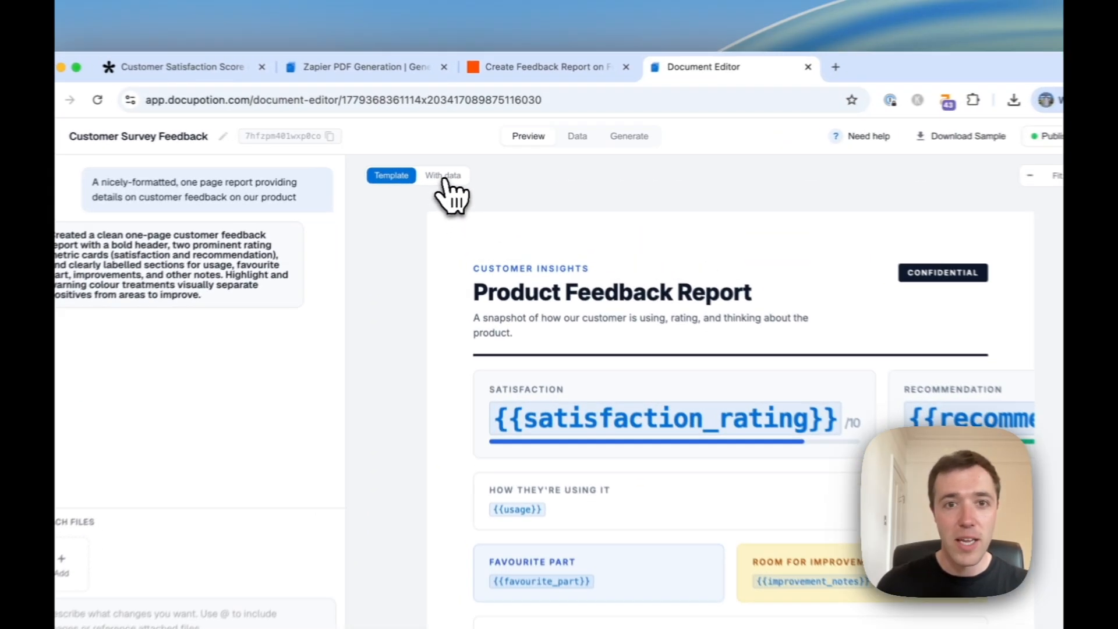
click(454, 167)
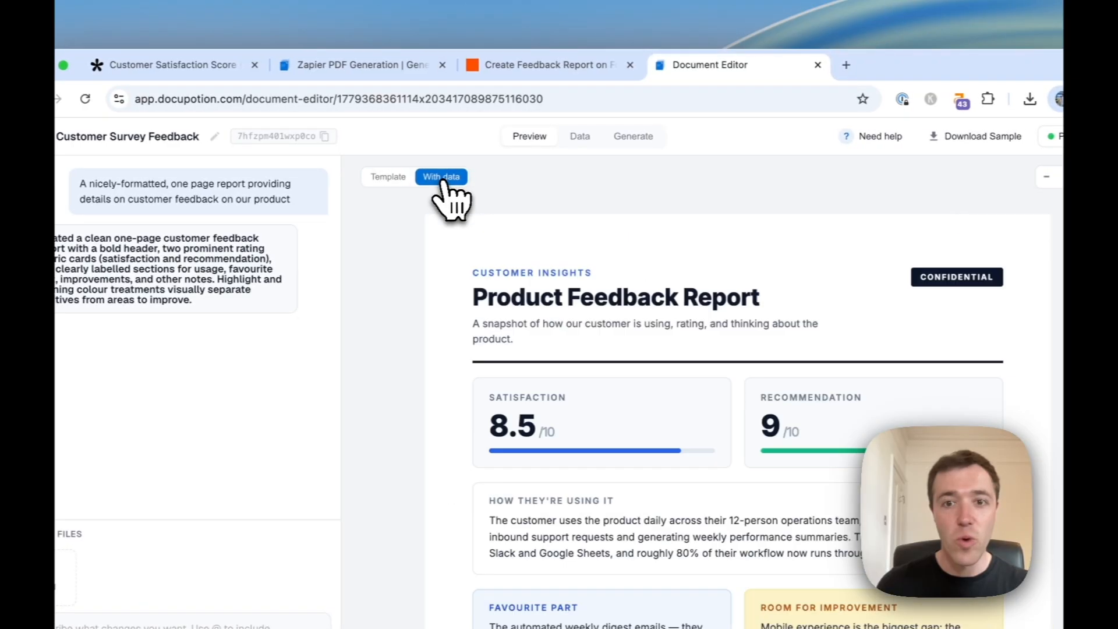
scroll(640, 344, down, 2)
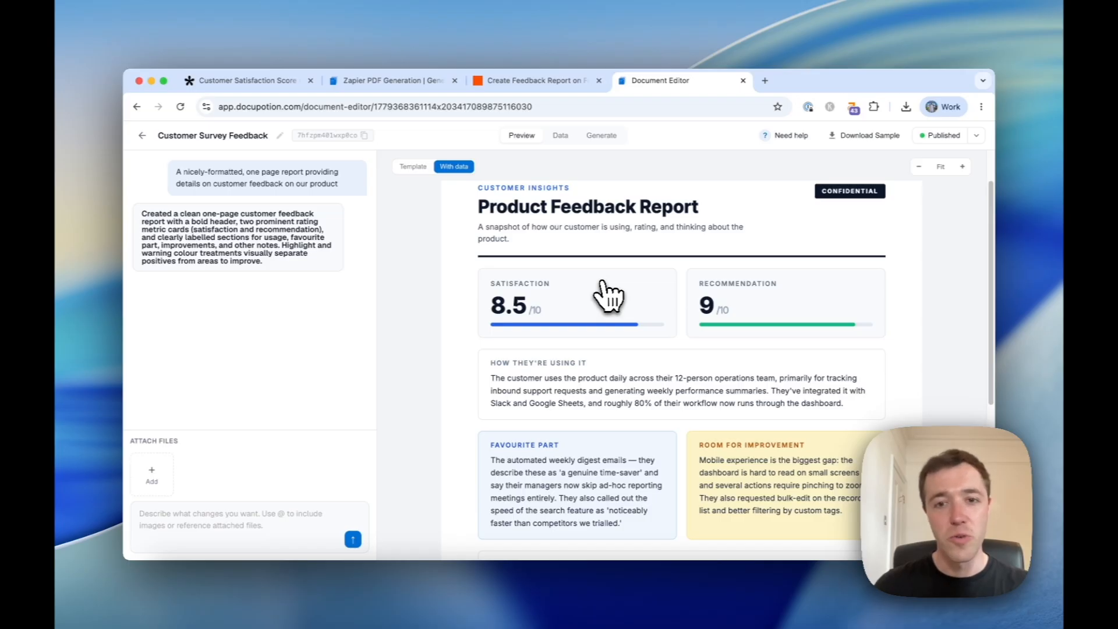
scroll(603, 286, up, 1)
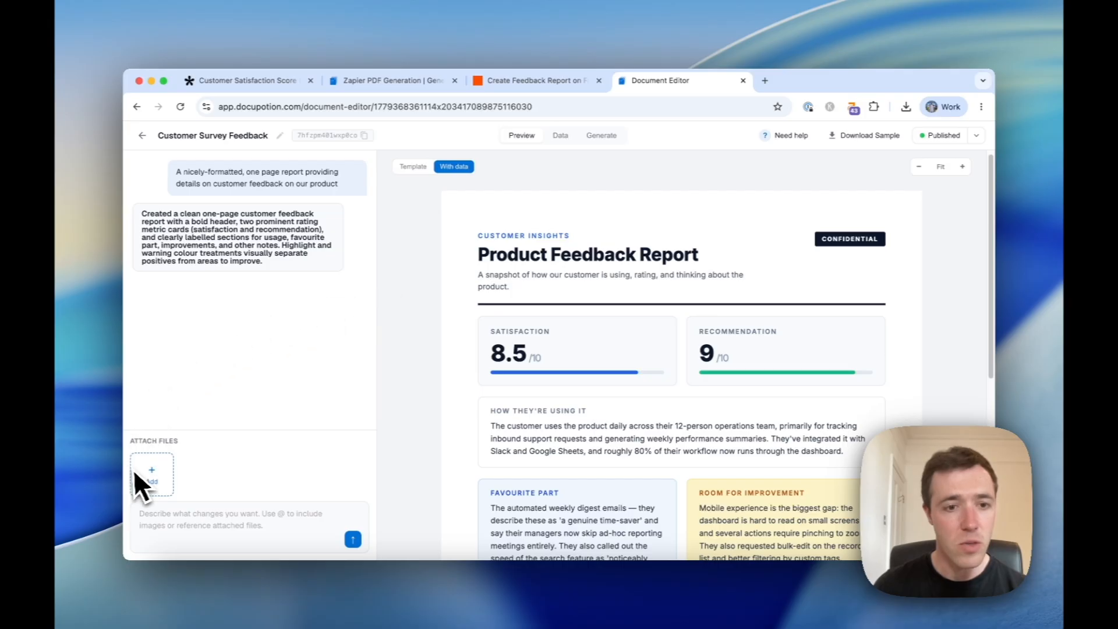
click(152, 473)
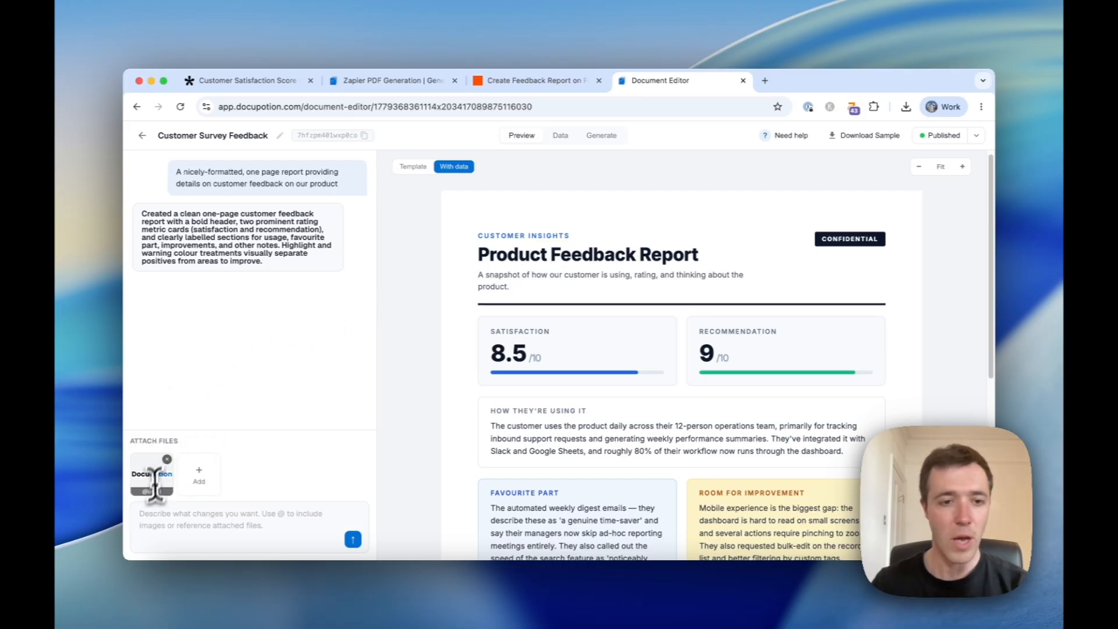
click(151, 526)
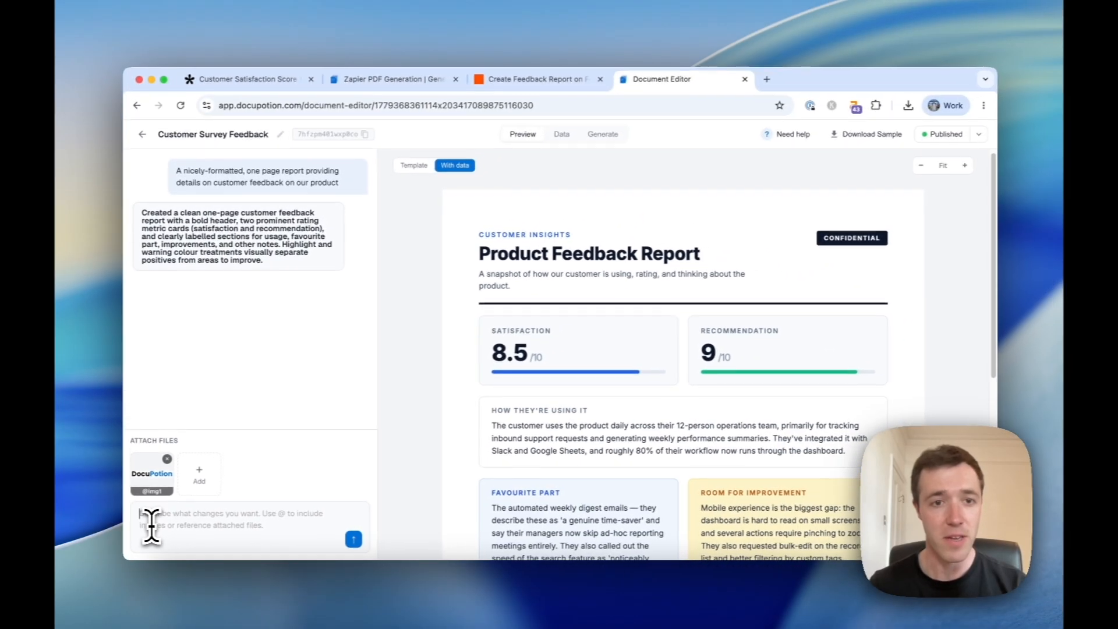
text(F)
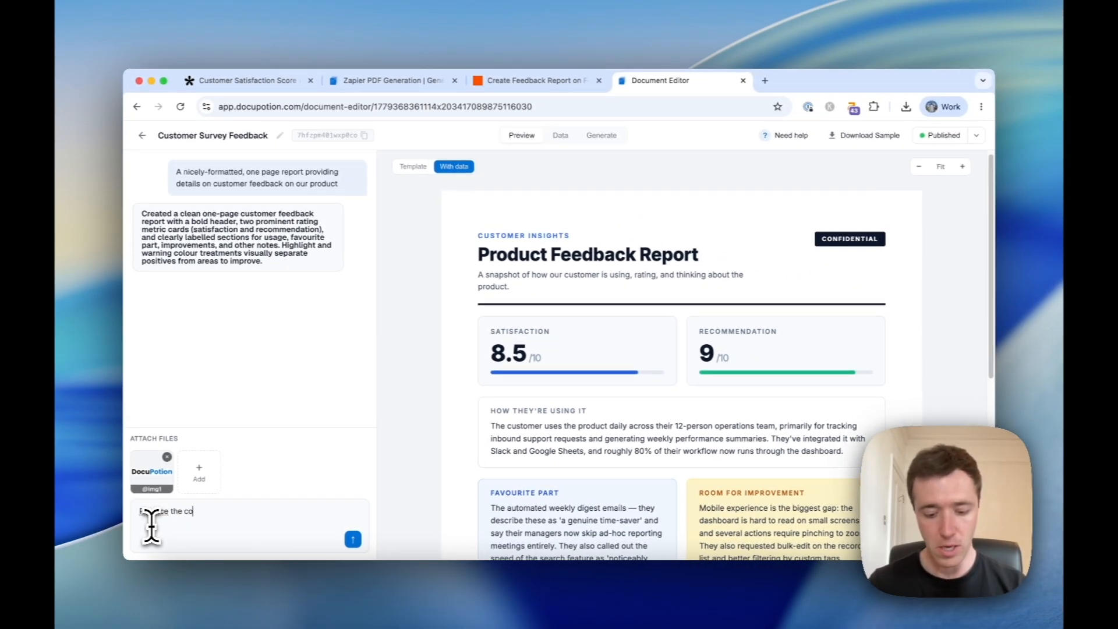
text(entail )
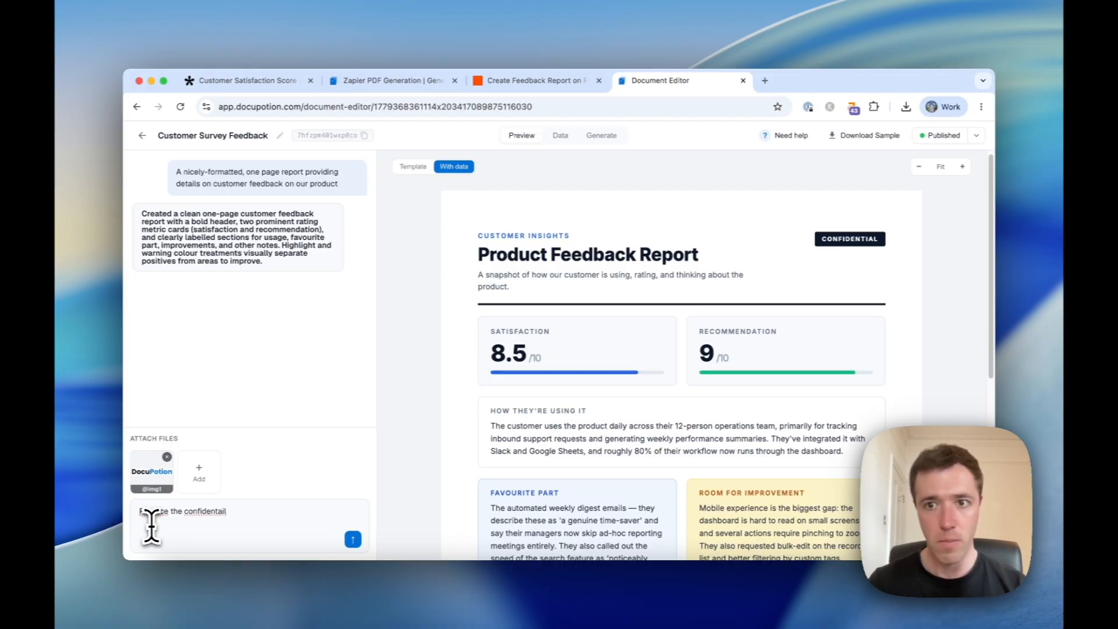
text(badge with @)
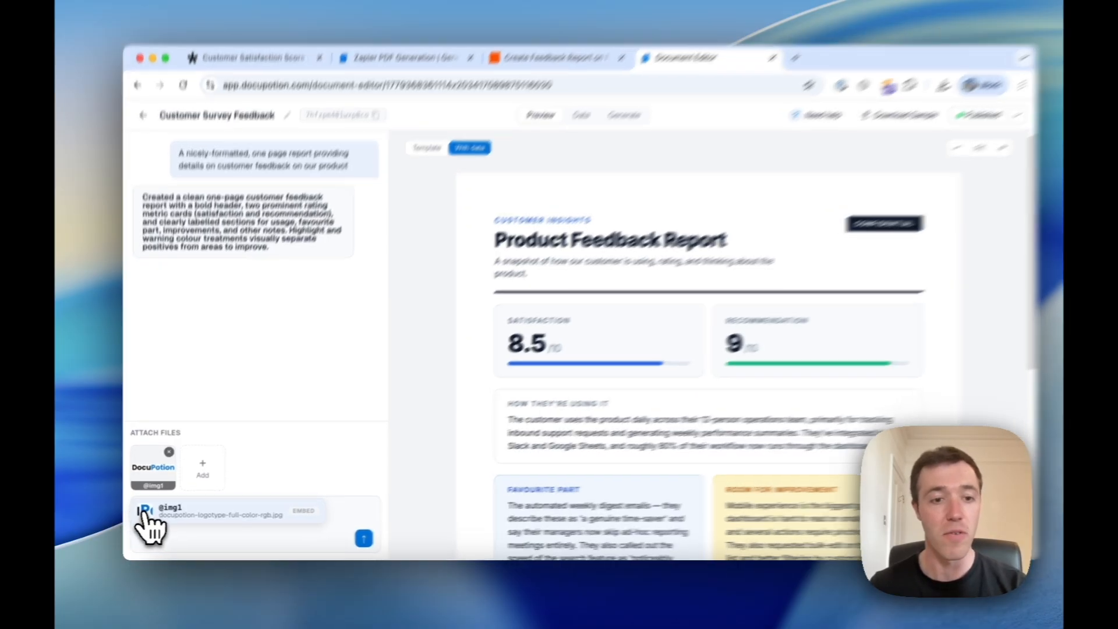
click(145, 512)
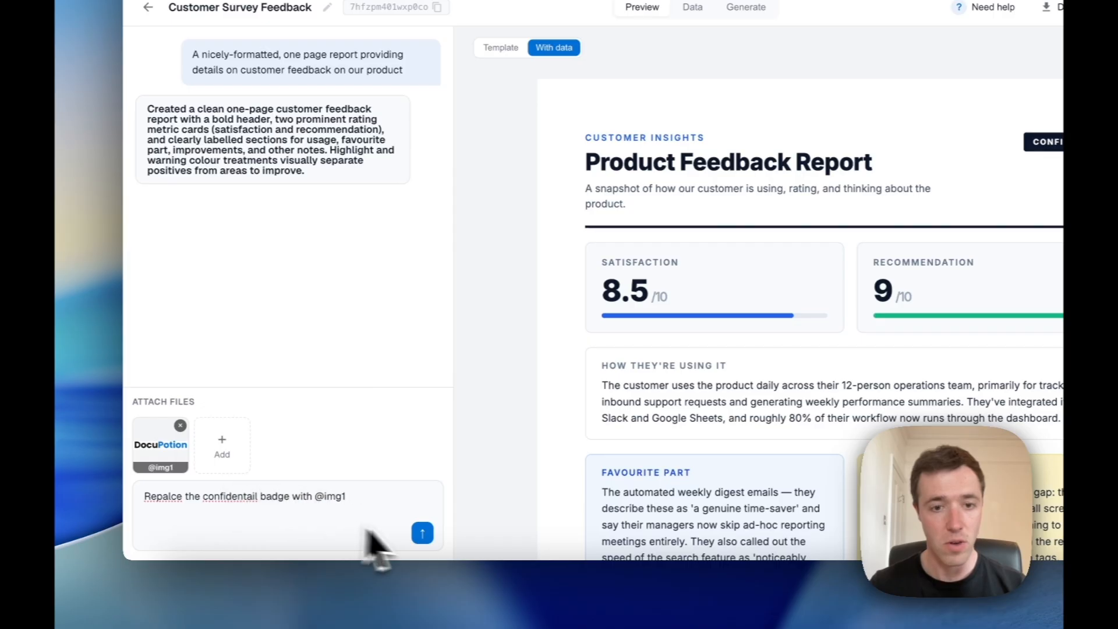
click(421, 532)
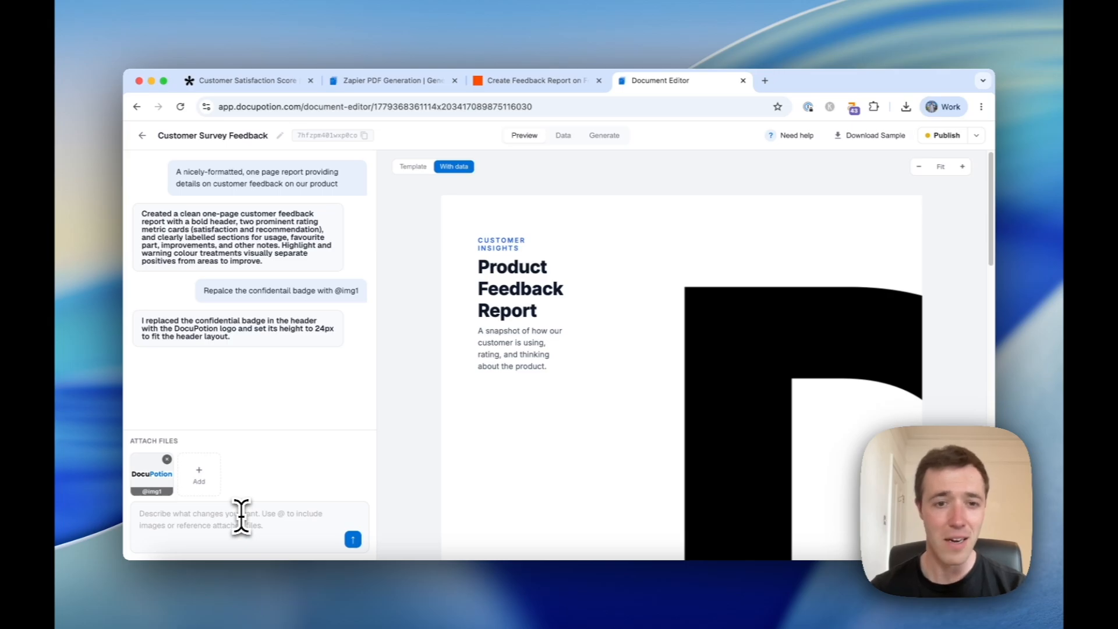
- Ask the AI to put a max width of 150px on the logo in the report header
click(237, 519)
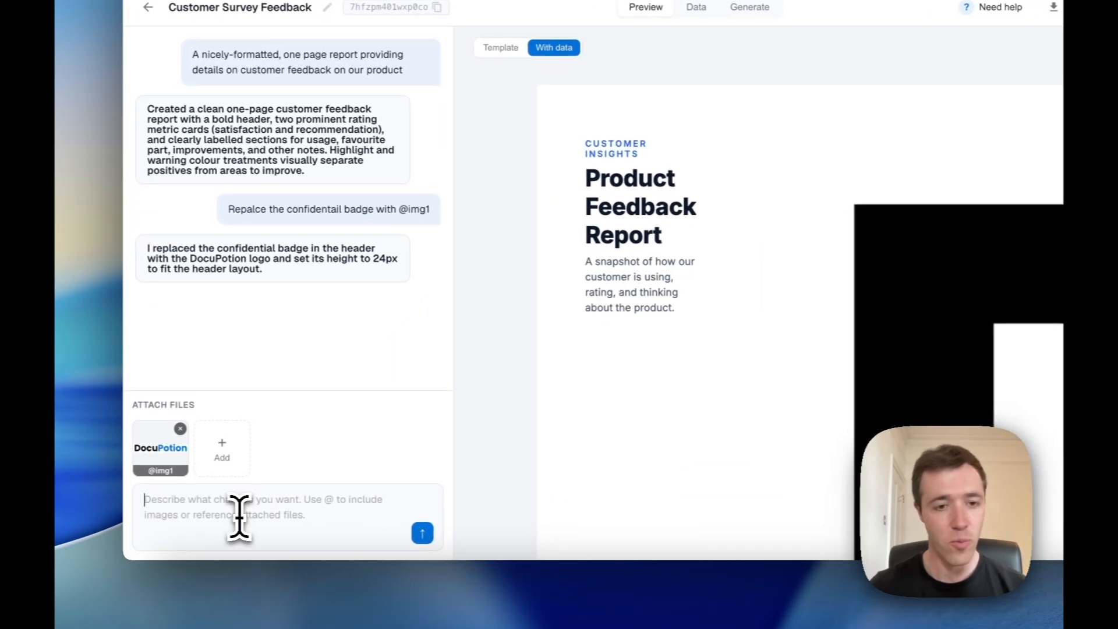
text(Put a )
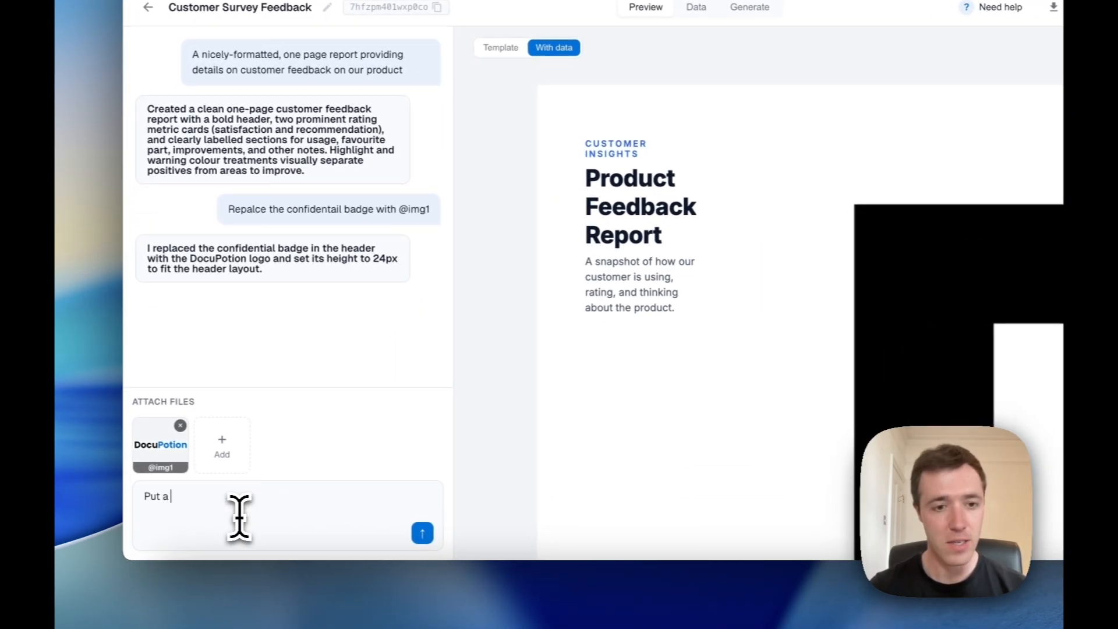
text(max wid)
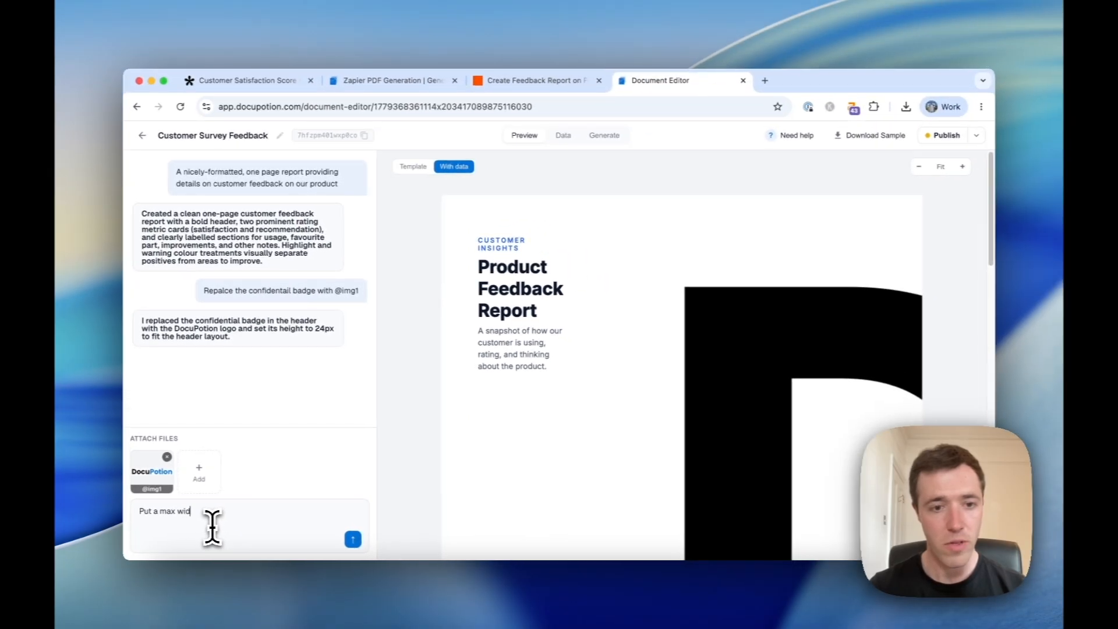
text(ht of)
key(BackSpace)
key(BackSpace)
key(BackSpace)
key(BackSpace)
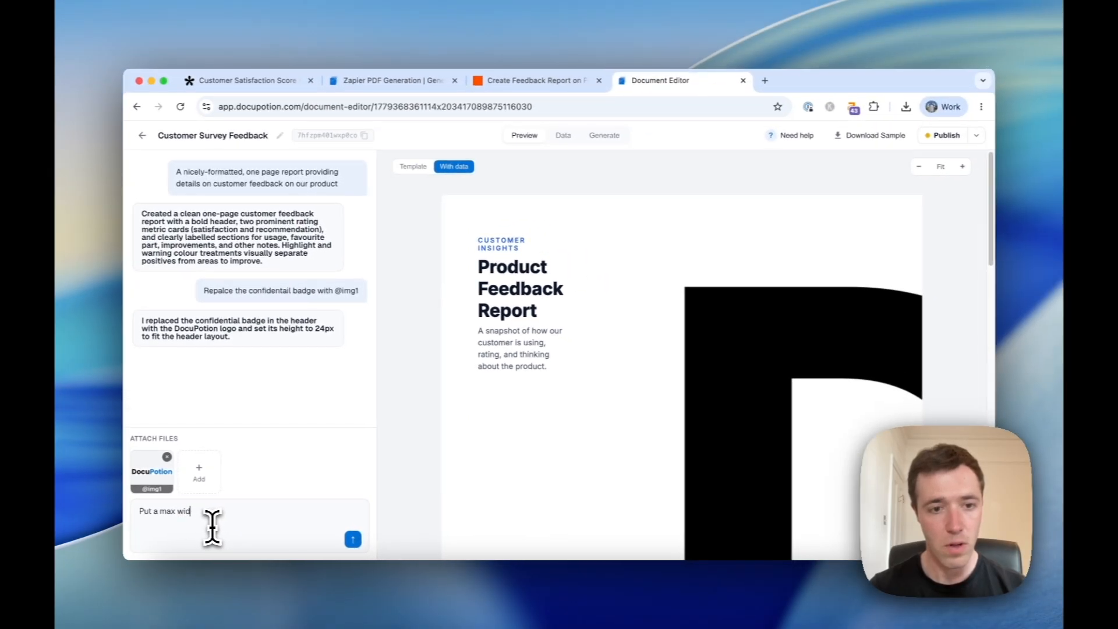
text(th of 15)
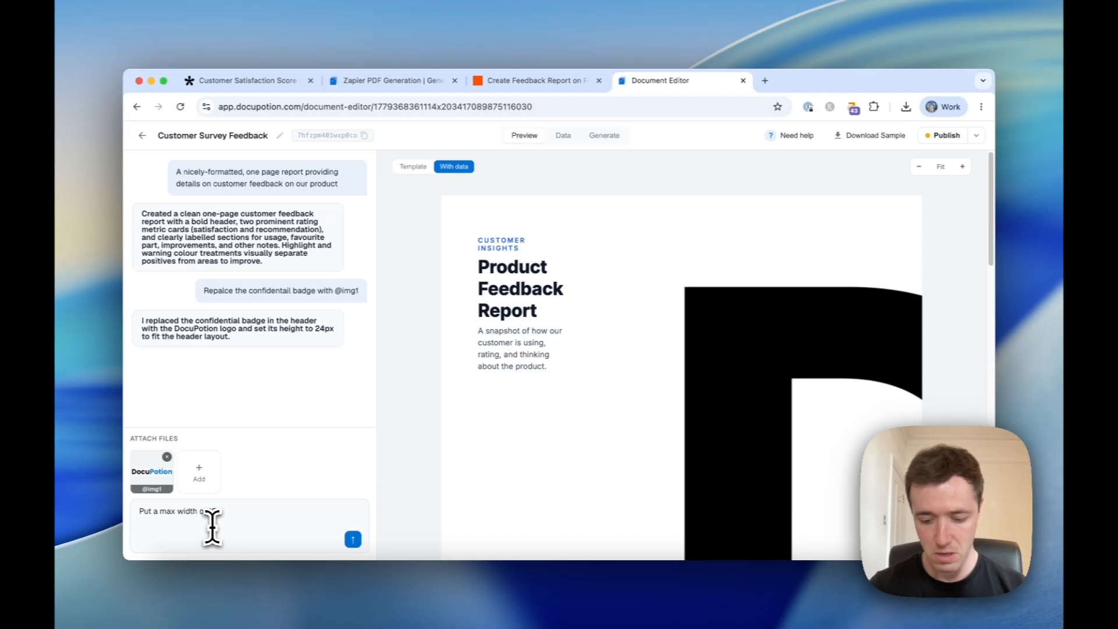
text(0px)
key(Return)
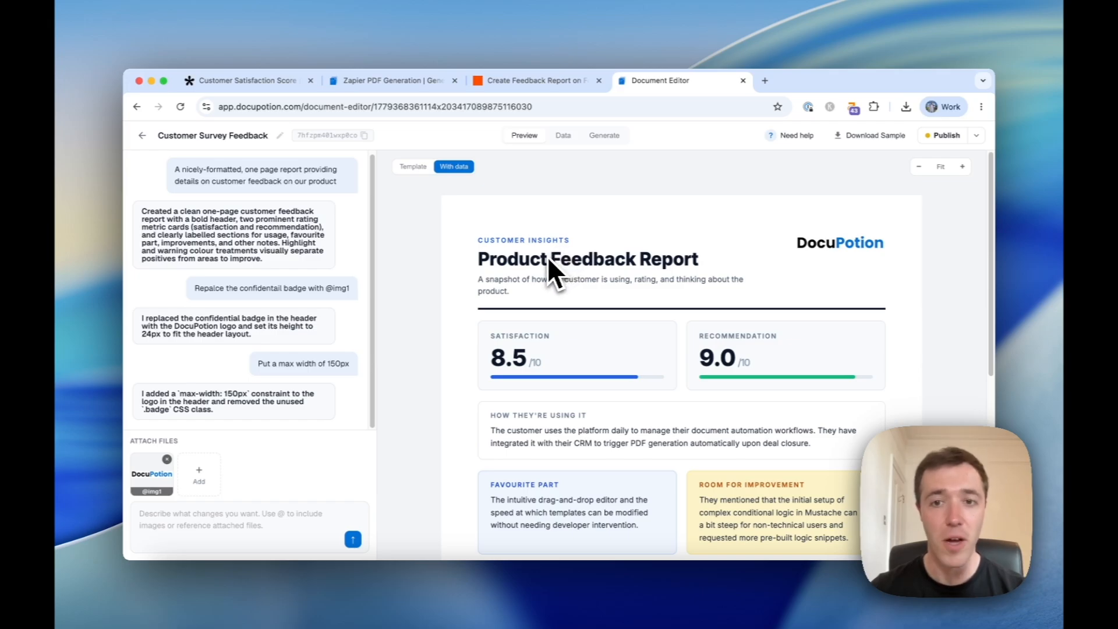
click(197, 479)
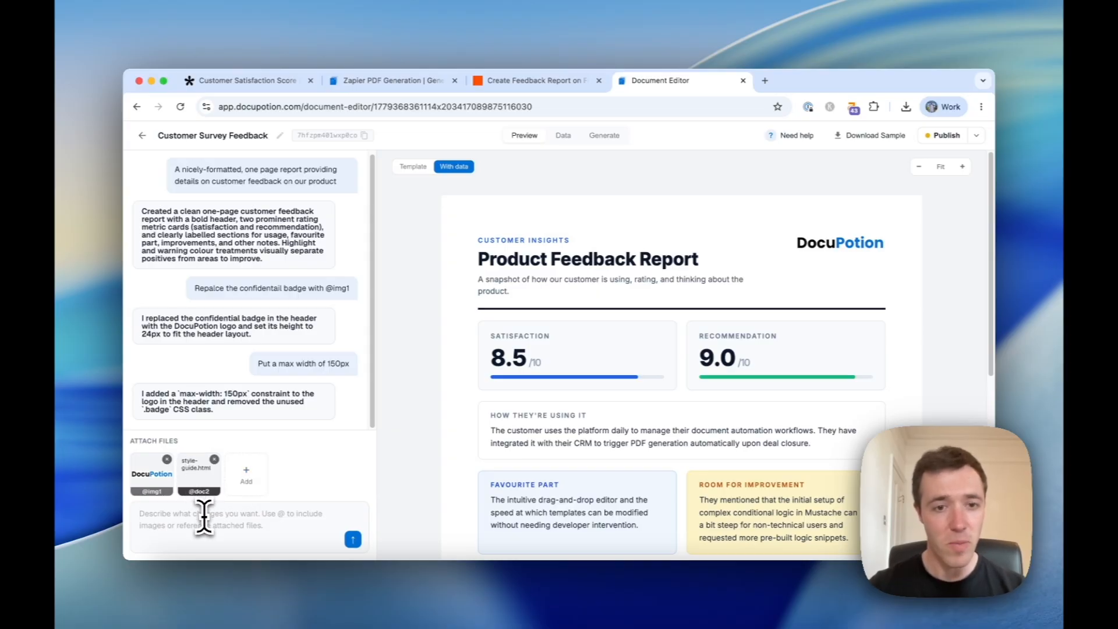
text(Please update)
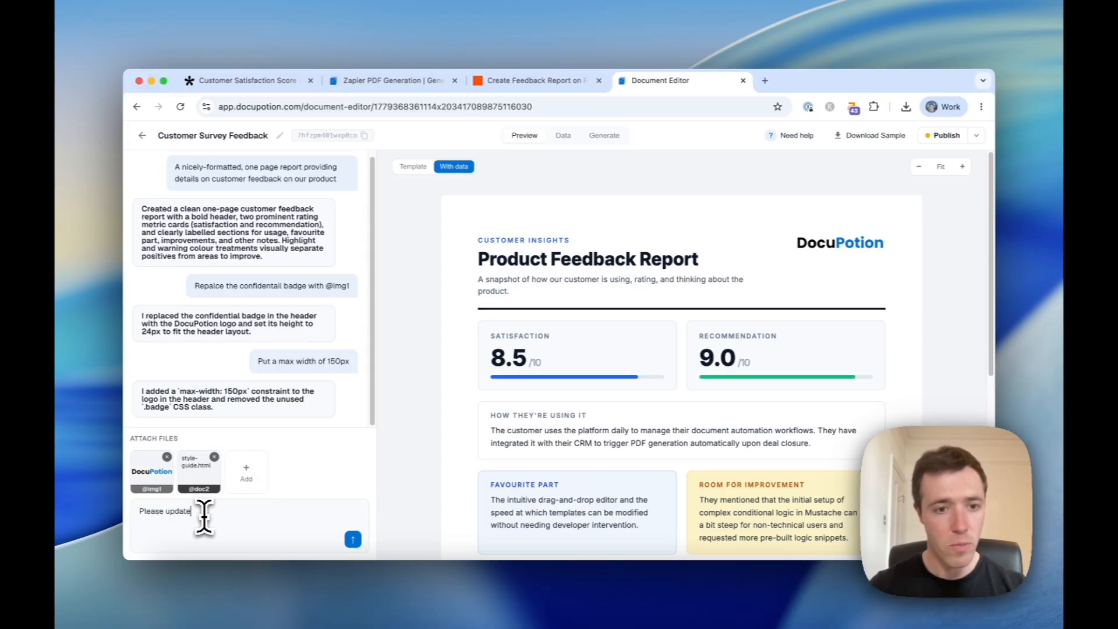
text( th template to )
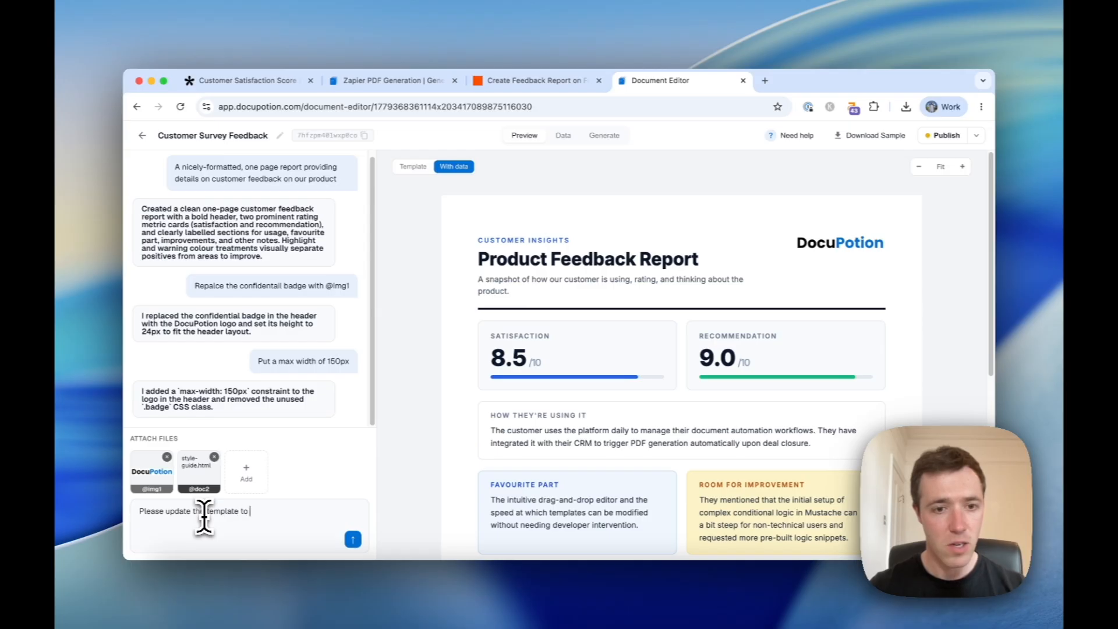
text(reflect our style guide outlined)
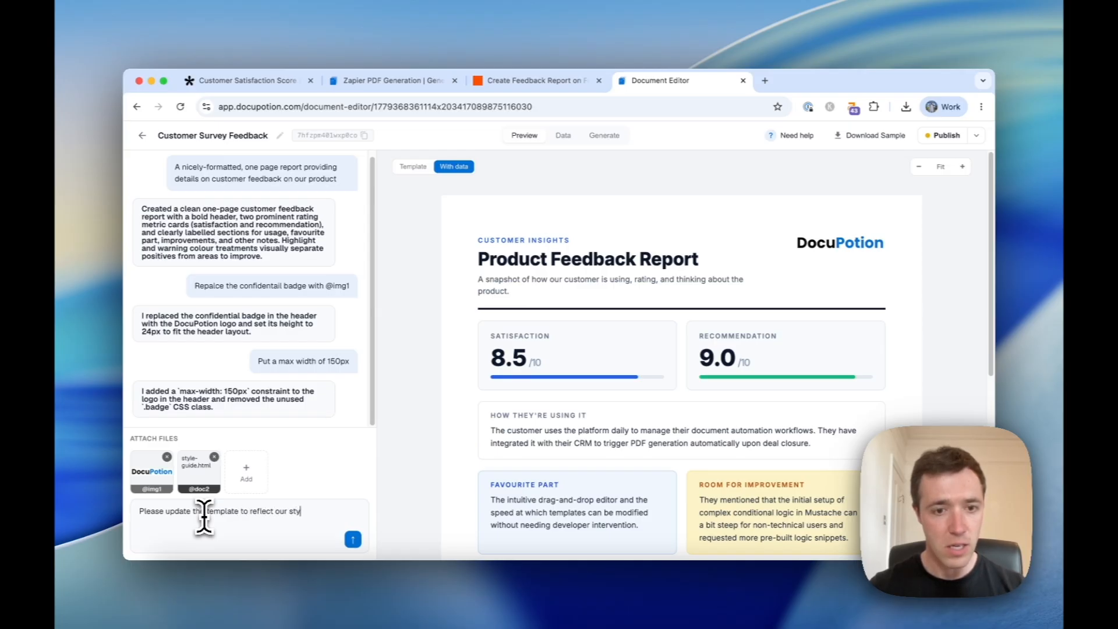
text( in @)
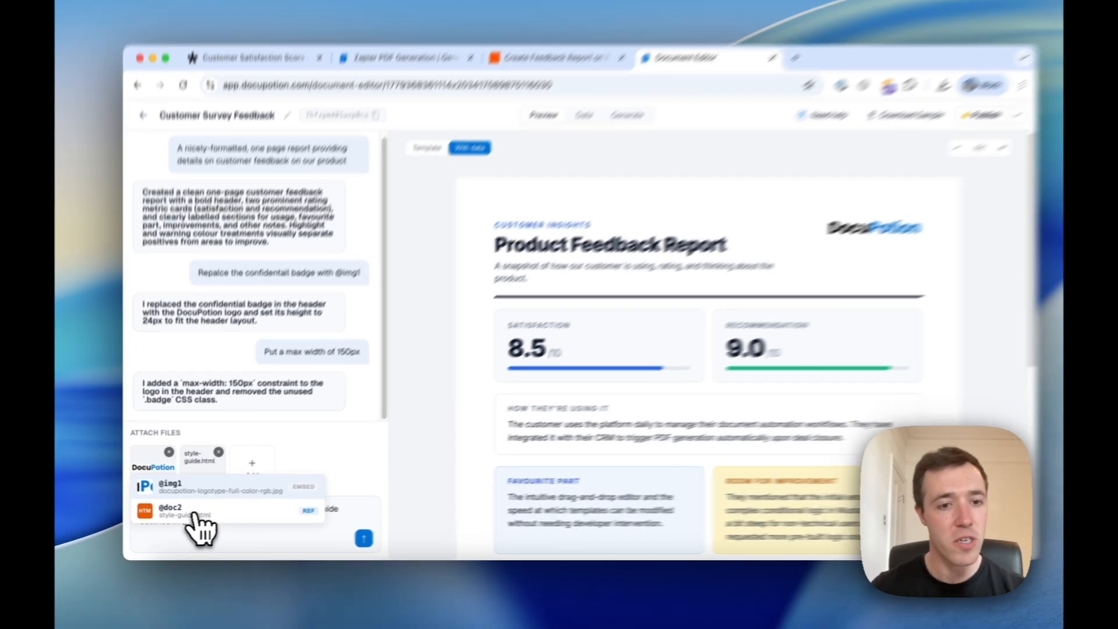
click(195, 515)
click(423, 533)
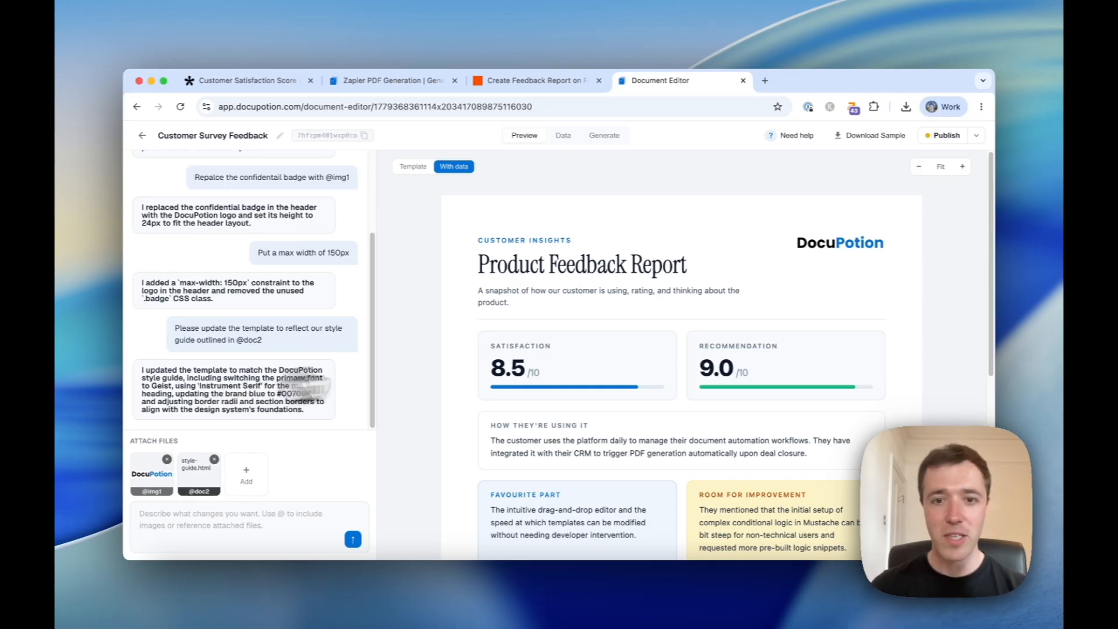
scroll(612, 370, down, 3)
scroll(627, 362, up, 3)
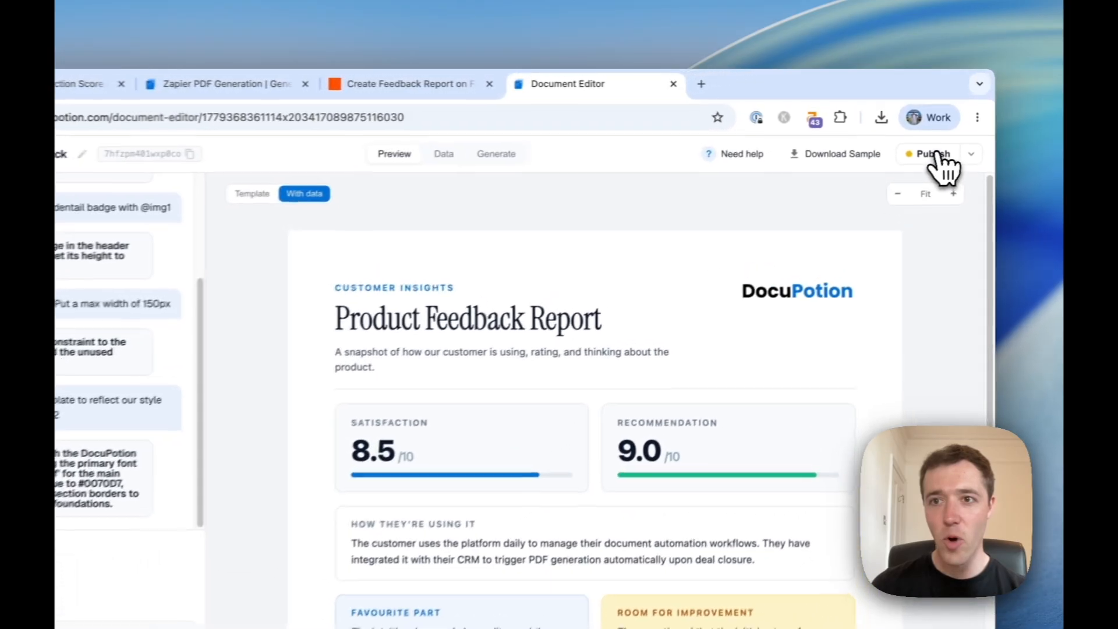
- Publish the feedback report template, then generate a sample PDF and review its pages
click(944, 135)
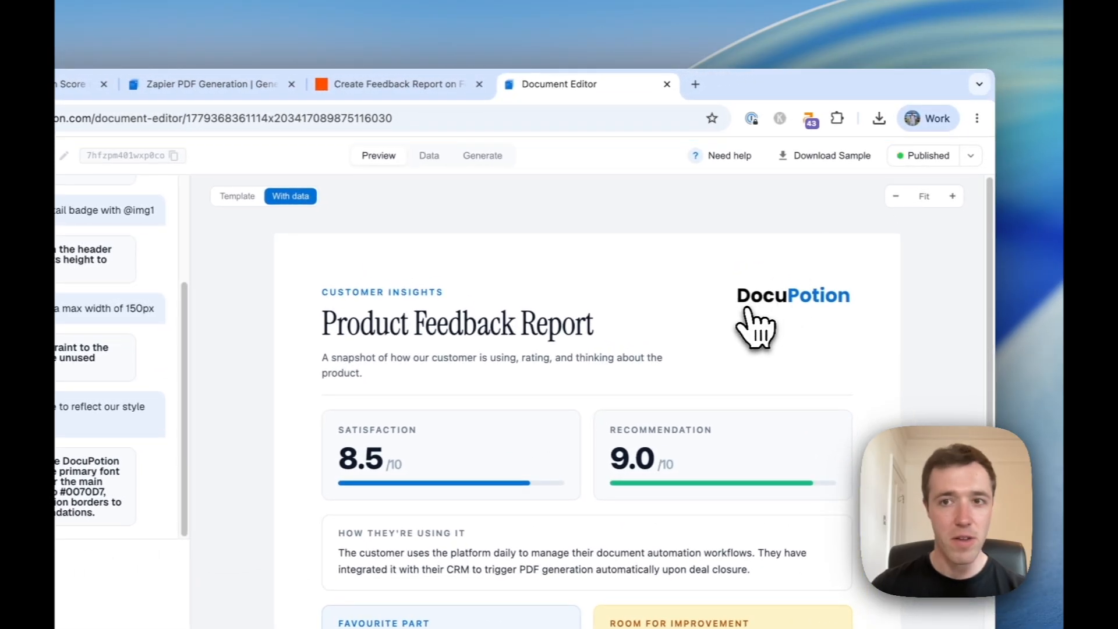
click(830, 159)
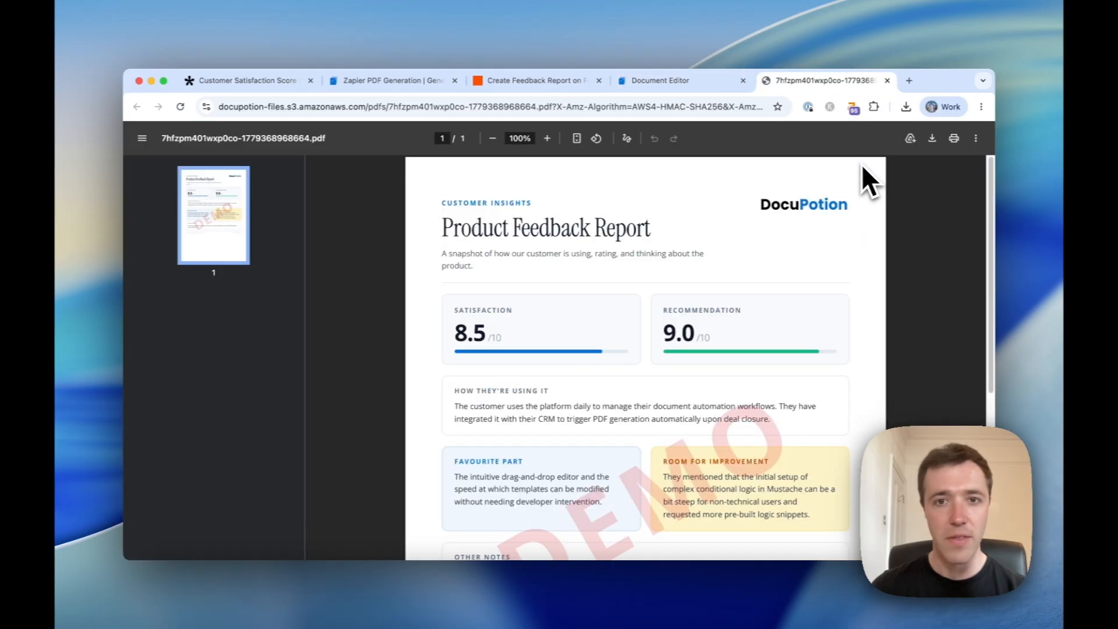
scroll(714, 281, down, 5)
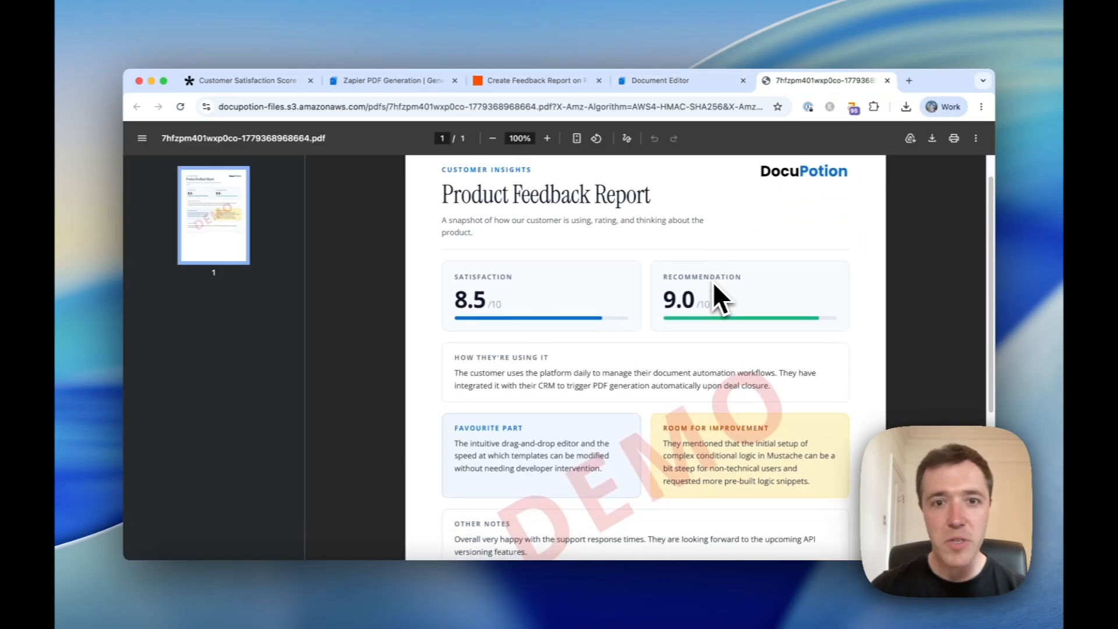
scroll(713, 282, up, 5)
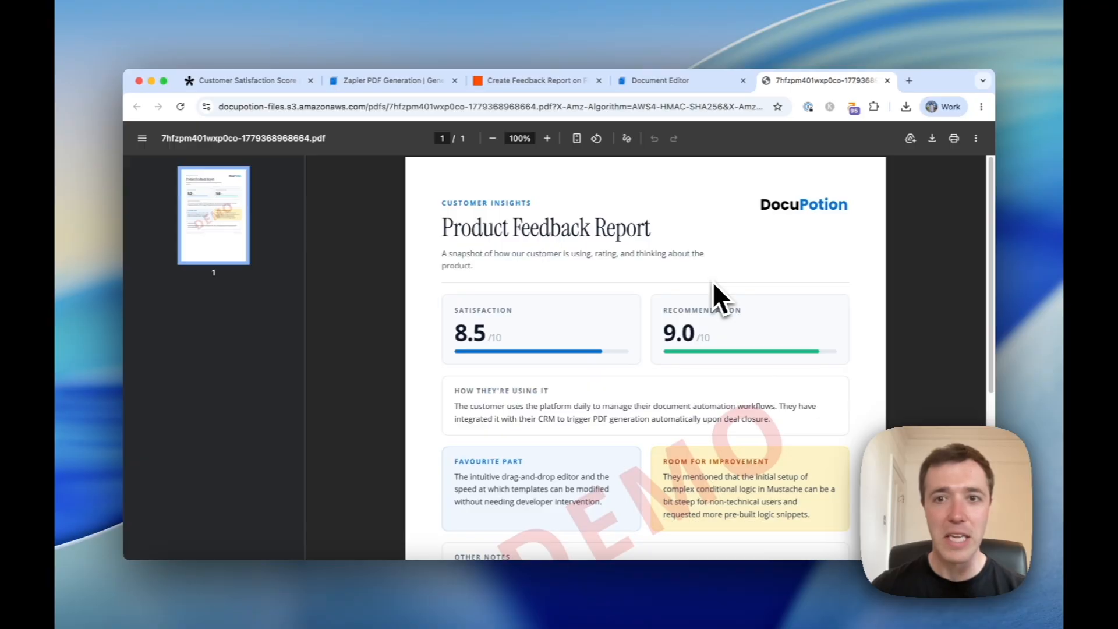
scroll(713, 282, down, 3)
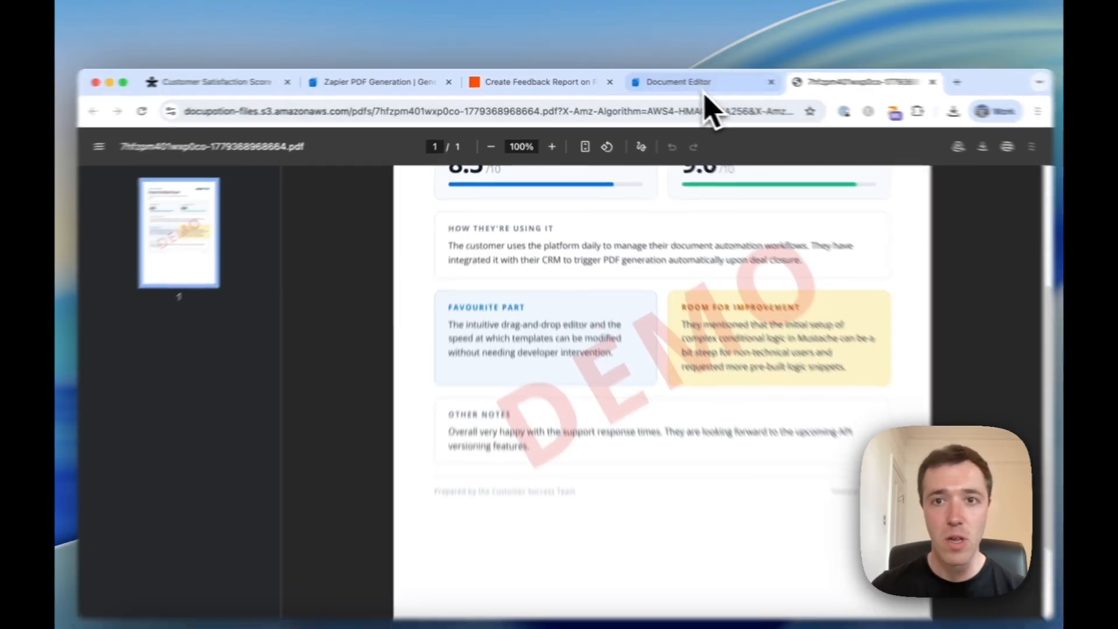
- Return to the document editor and examine the template's sample data fields
click(699, 82)
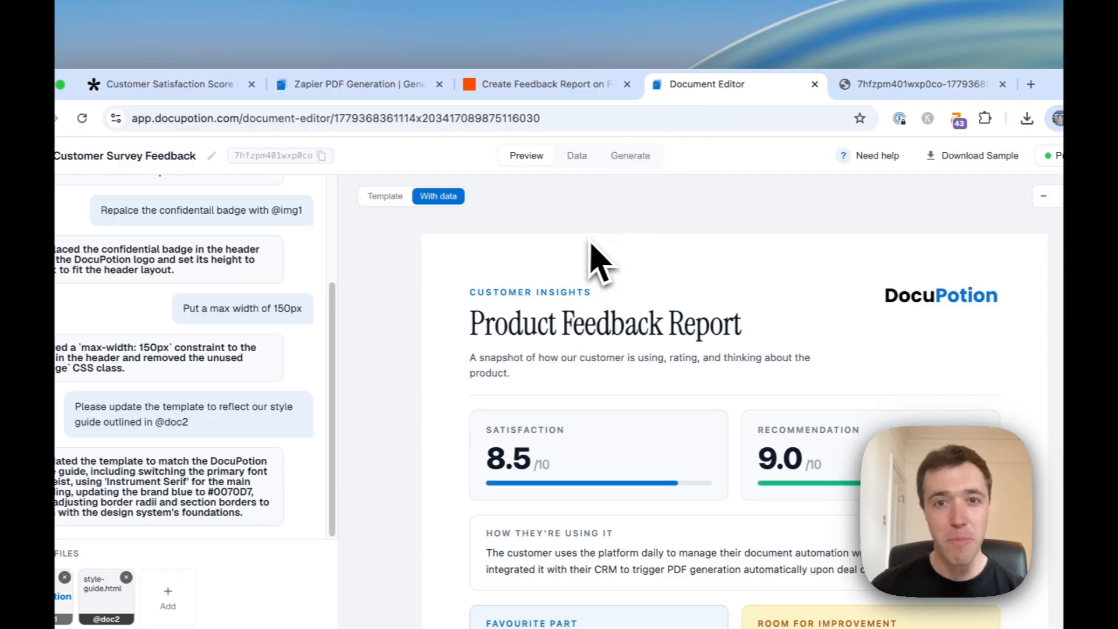
click(575, 156)
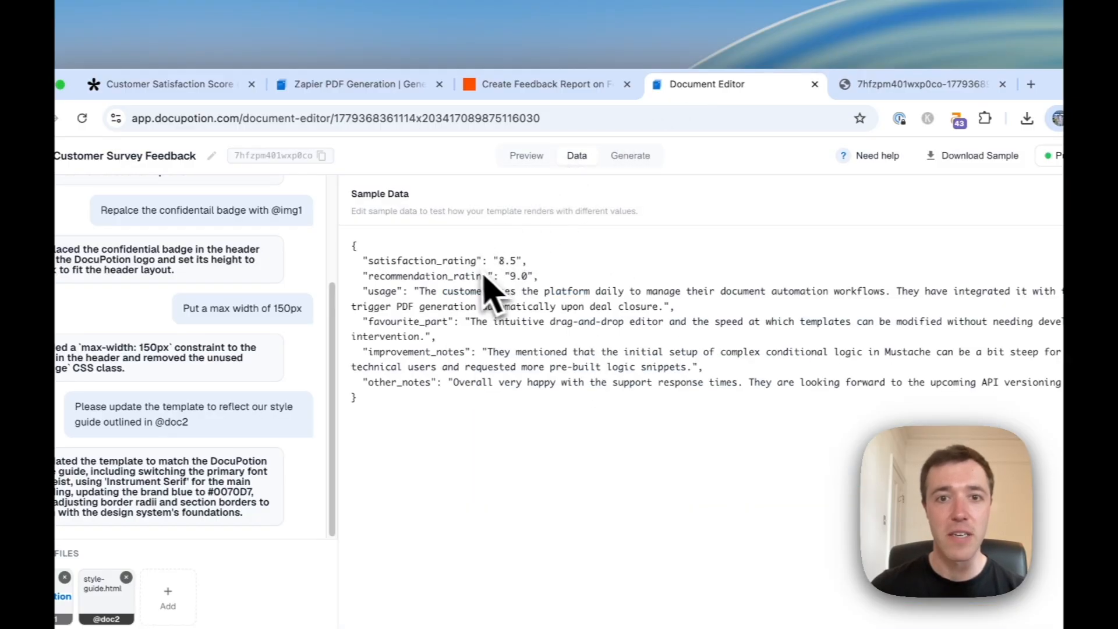
click(527, 155)
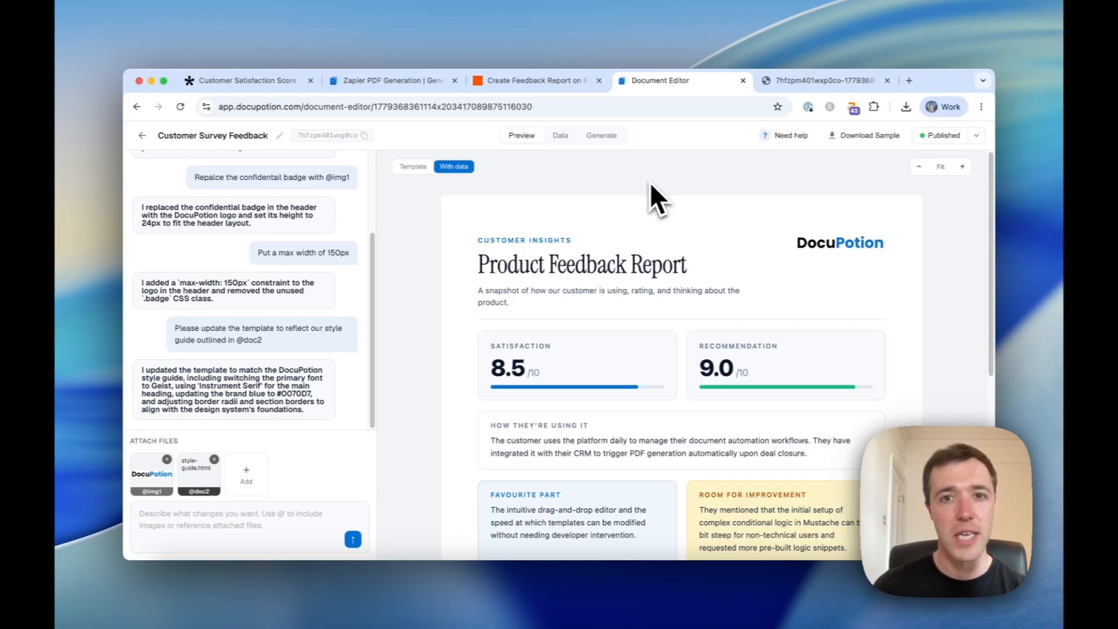
- In the Zapier workflow, set the second step to DocuPotion with the Create a Document event
click(533, 80)
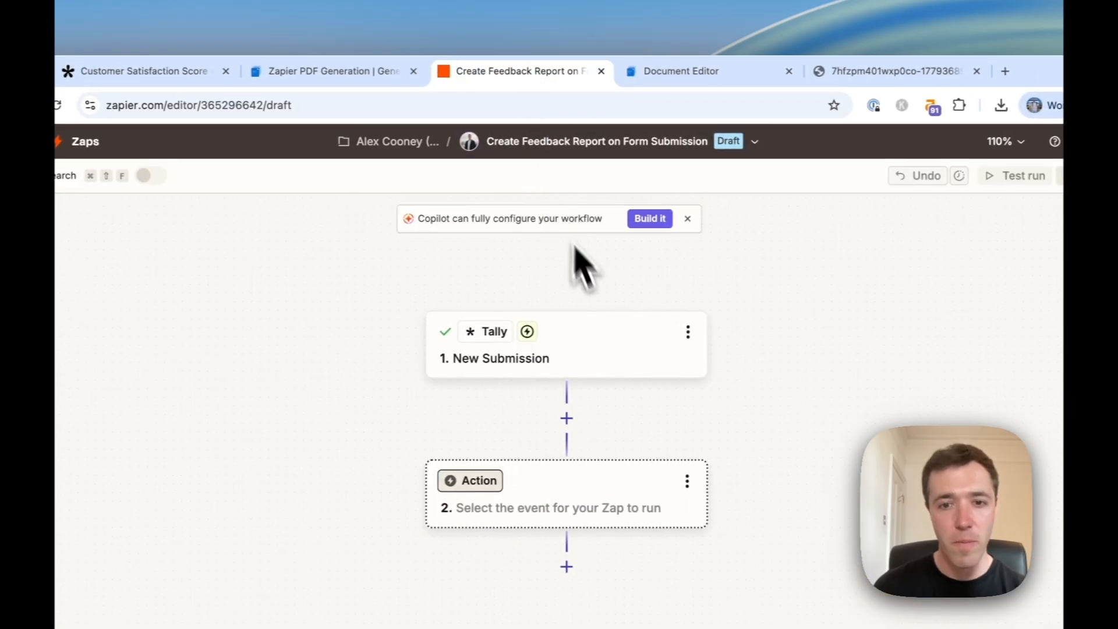
click(595, 505)
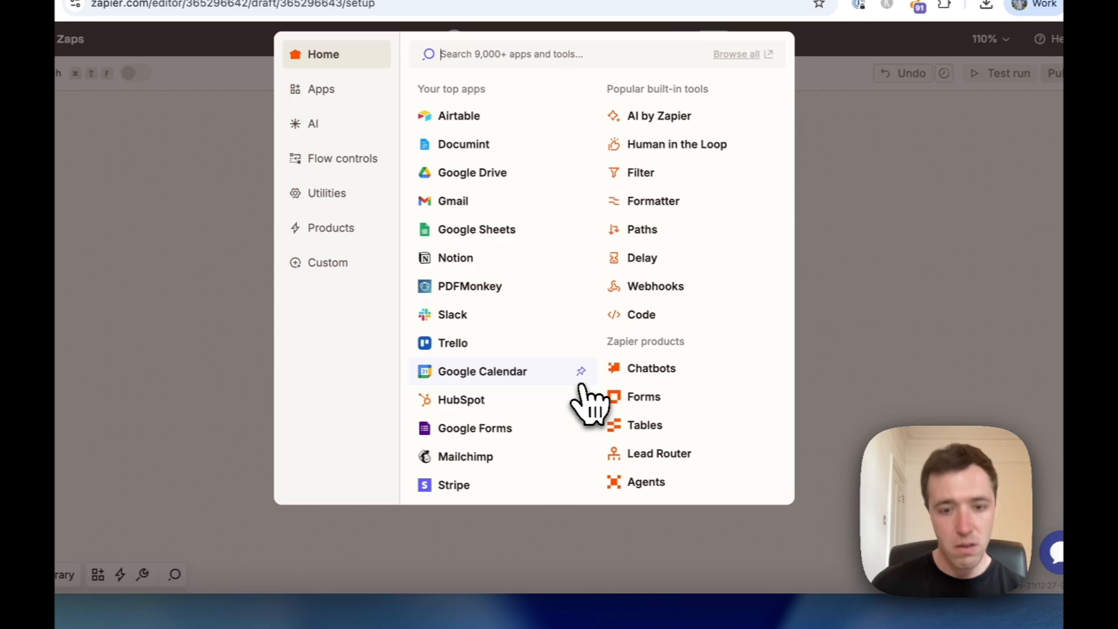
text(docupot)
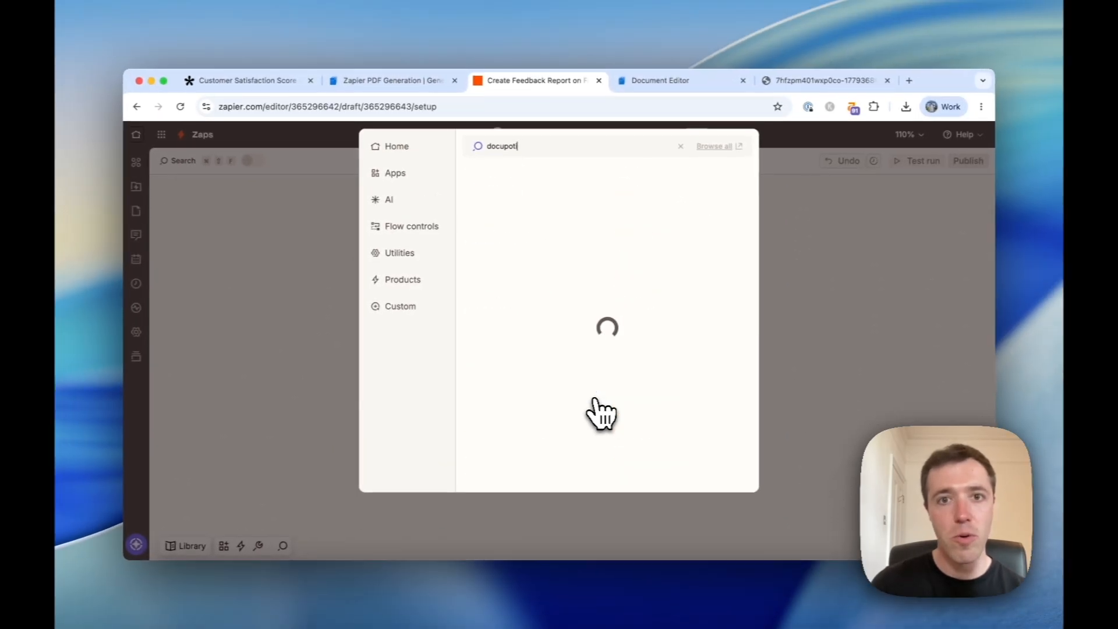
text(ion)
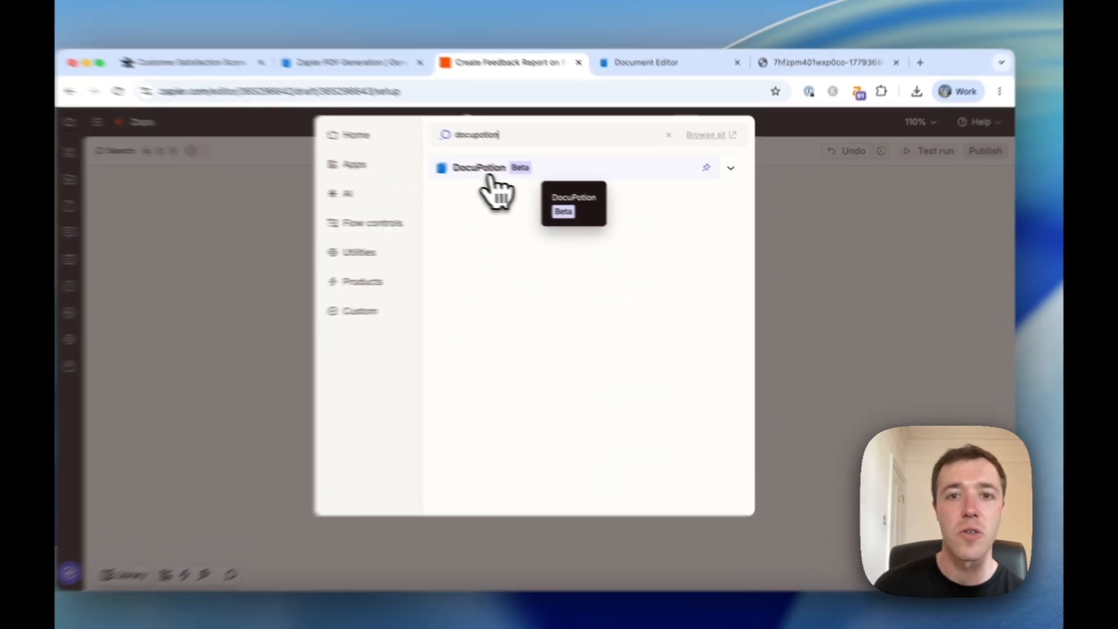
click(495, 178)
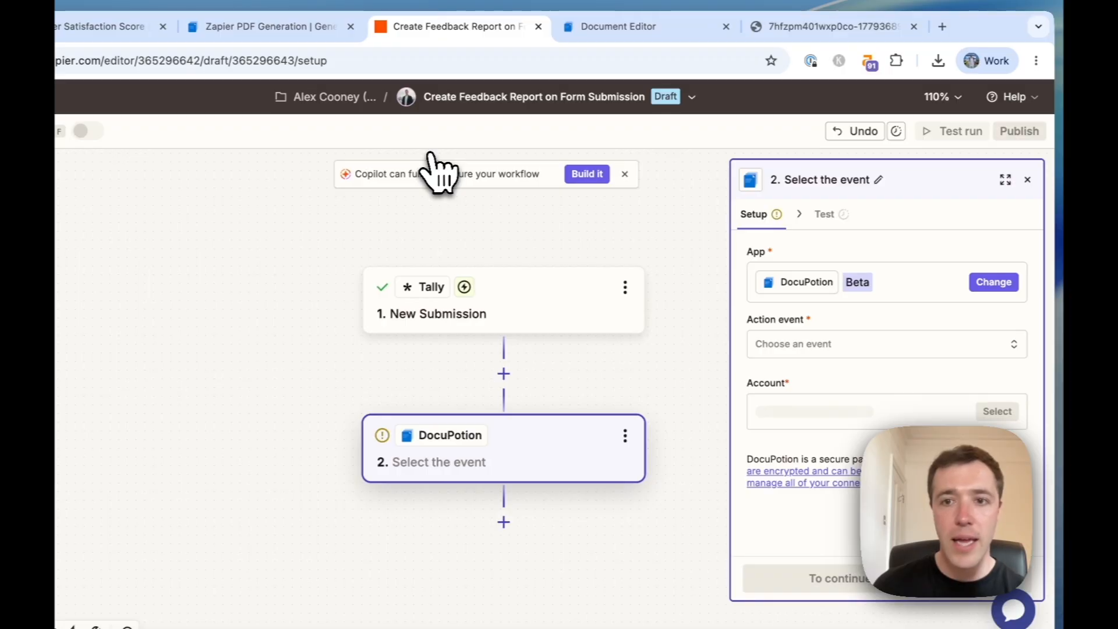
click(827, 344)
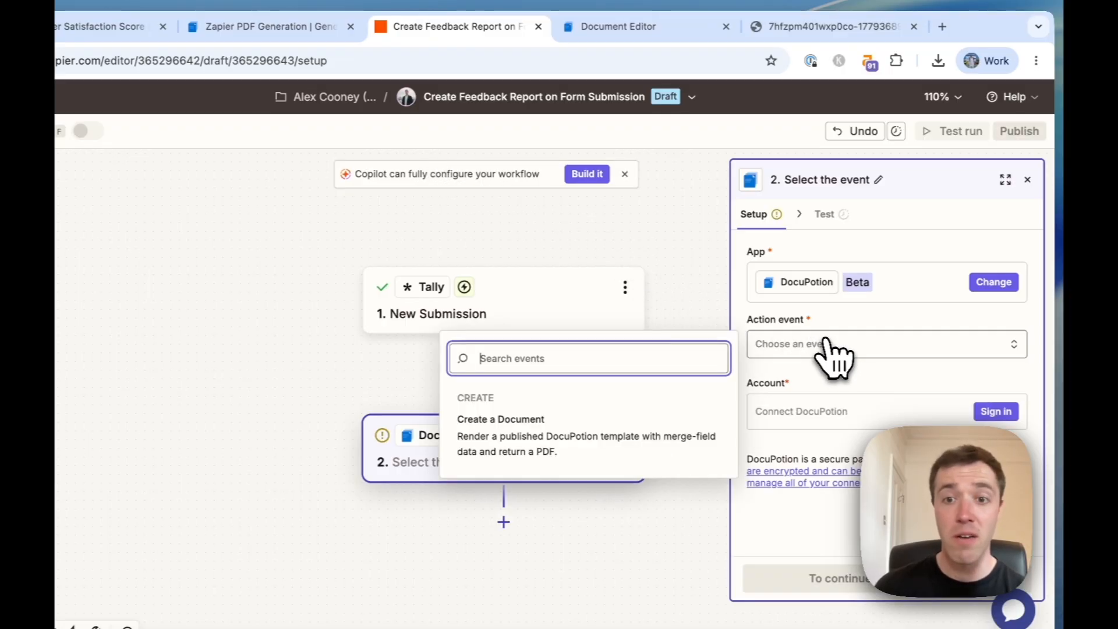
click(587, 457)
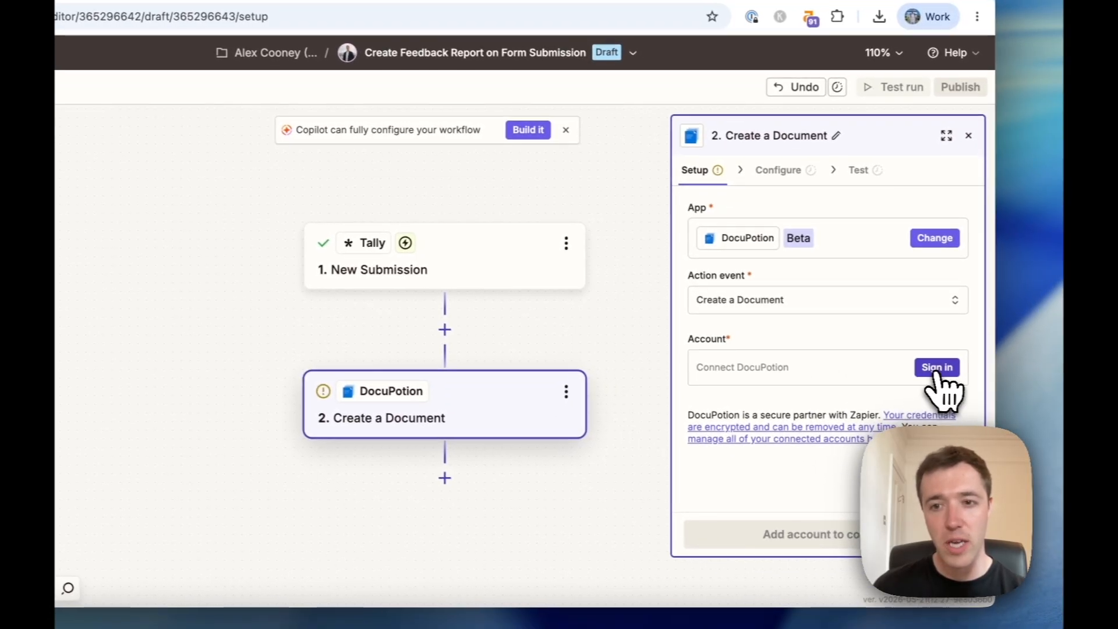
- Check what the DocuPotion connection asks for, then copy the API key from DocuPotion's API Integration page
click(937, 367)
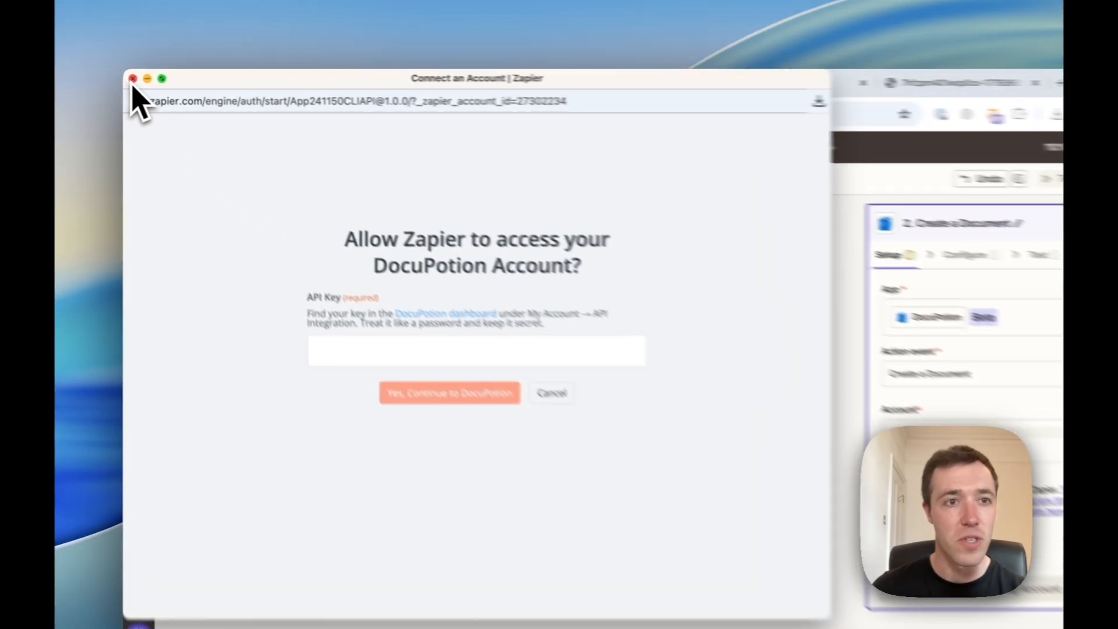
click(131, 76)
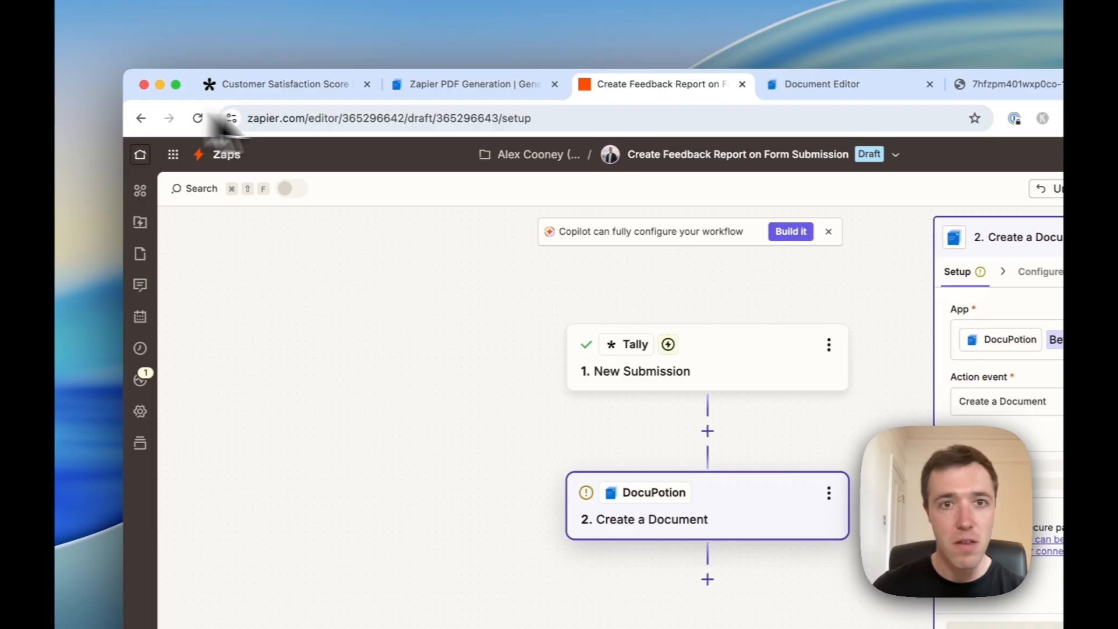
click(821, 84)
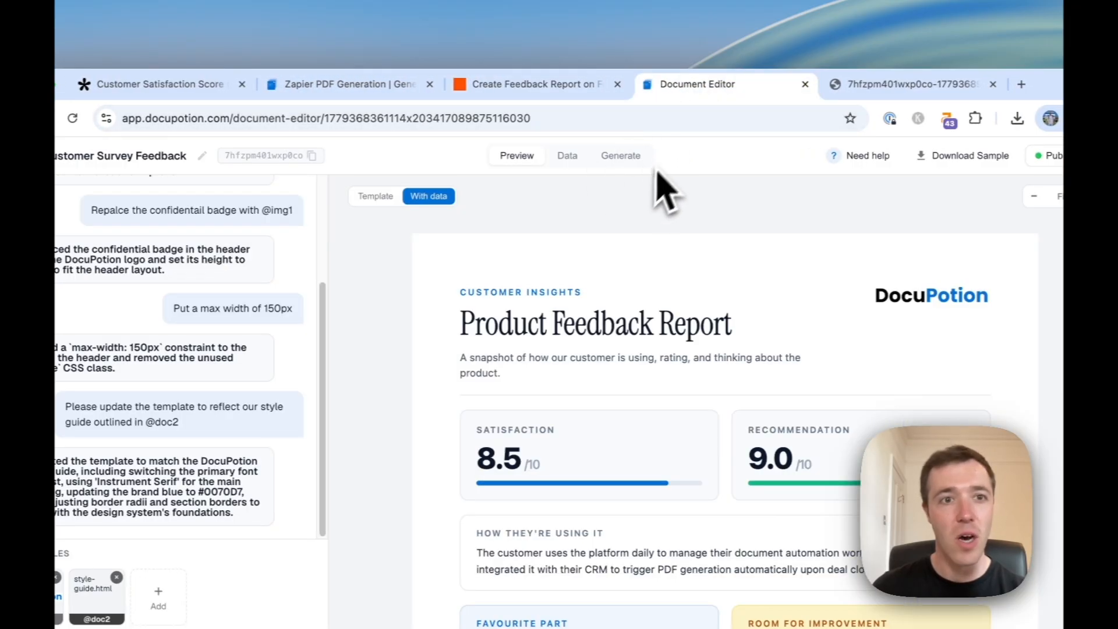
click(146, 156)
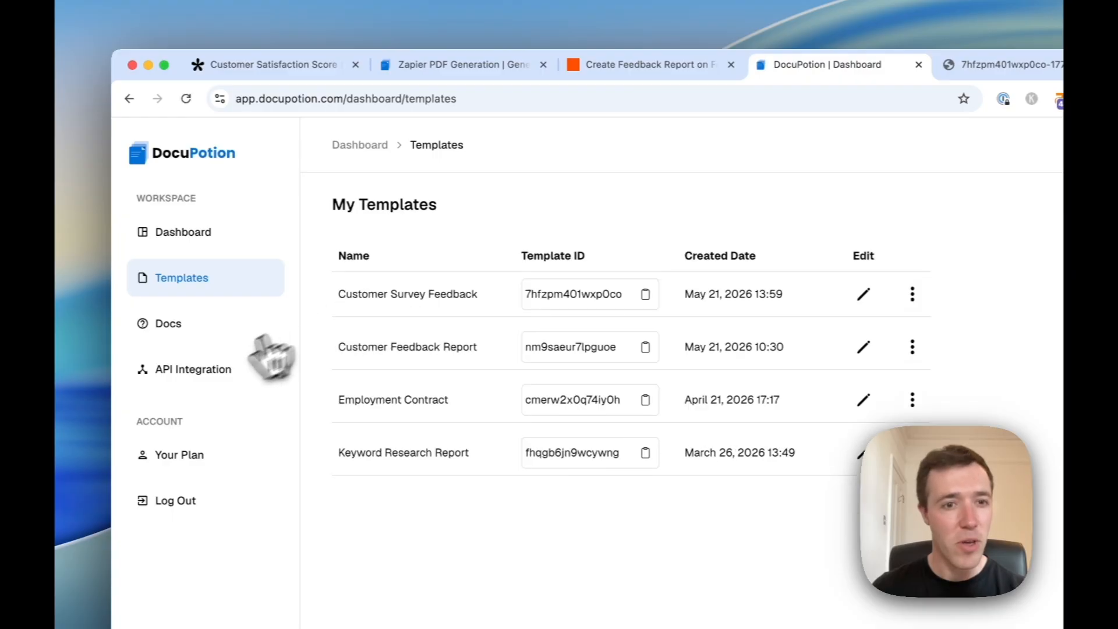
click(209, 371)
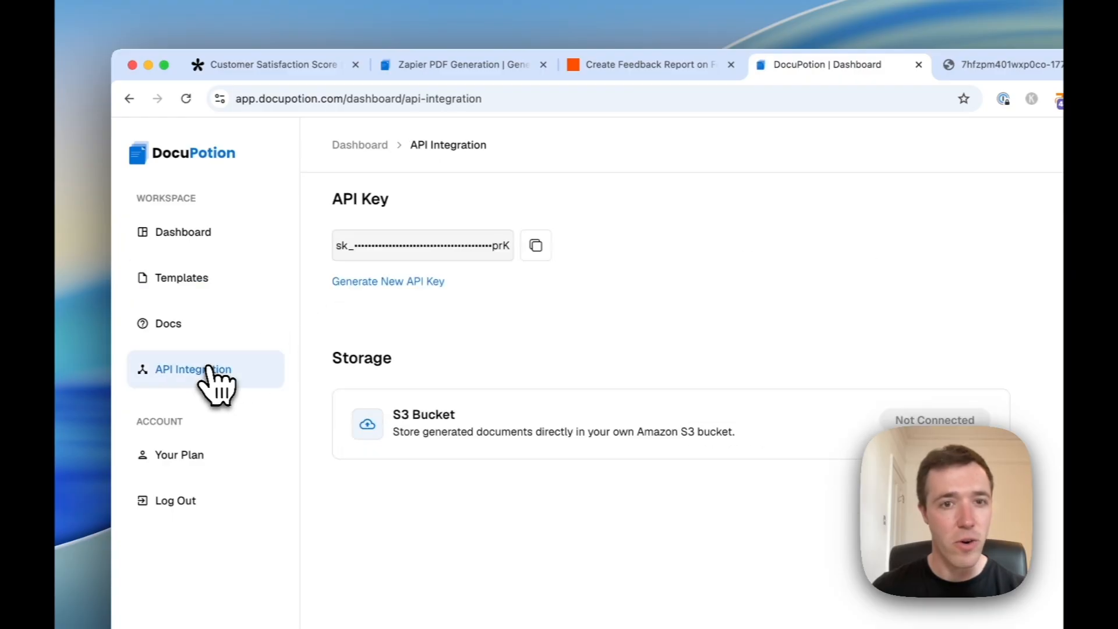
click(536, 246)
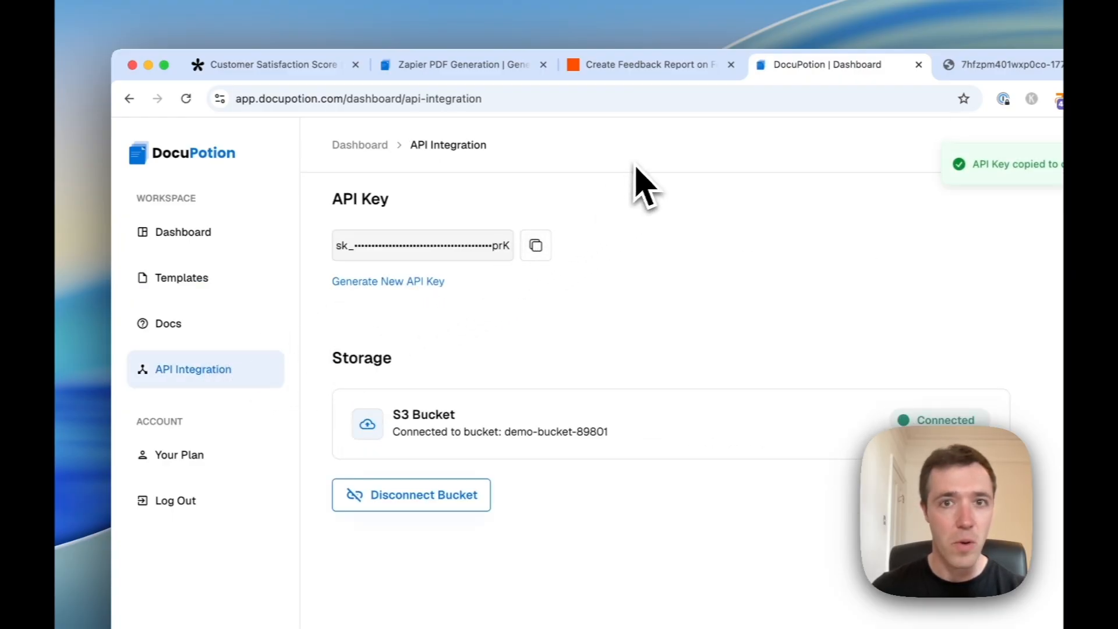
- Back in Zapier, connect the DocuPotion account by pasting the API key, and continue to the action's configuration
click(629, 73)
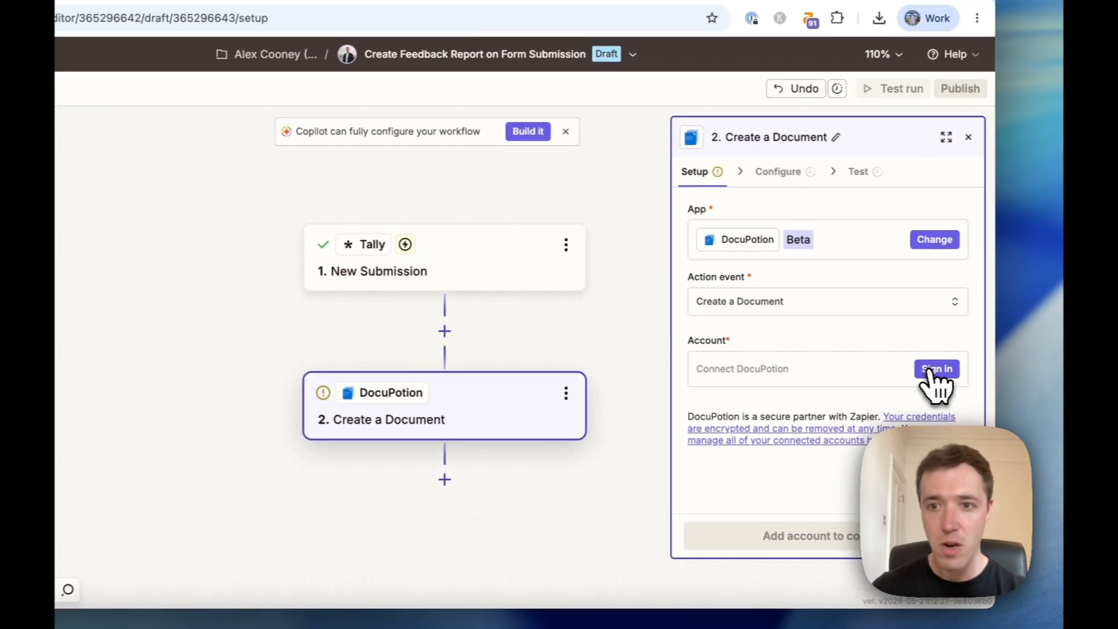
click(1011, 453)
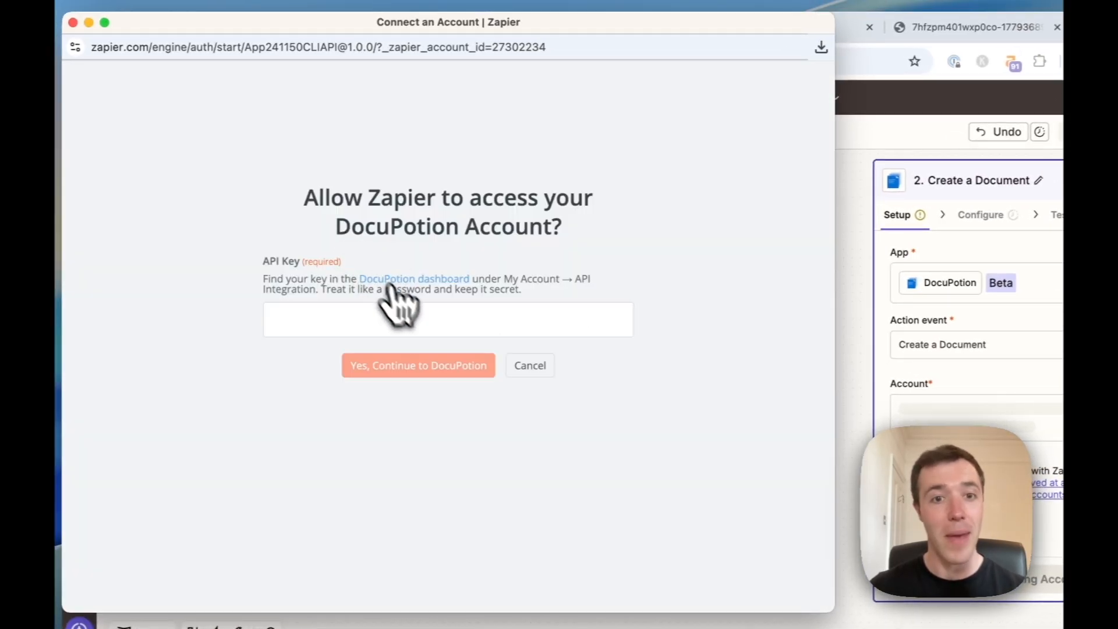
click(207, 265)
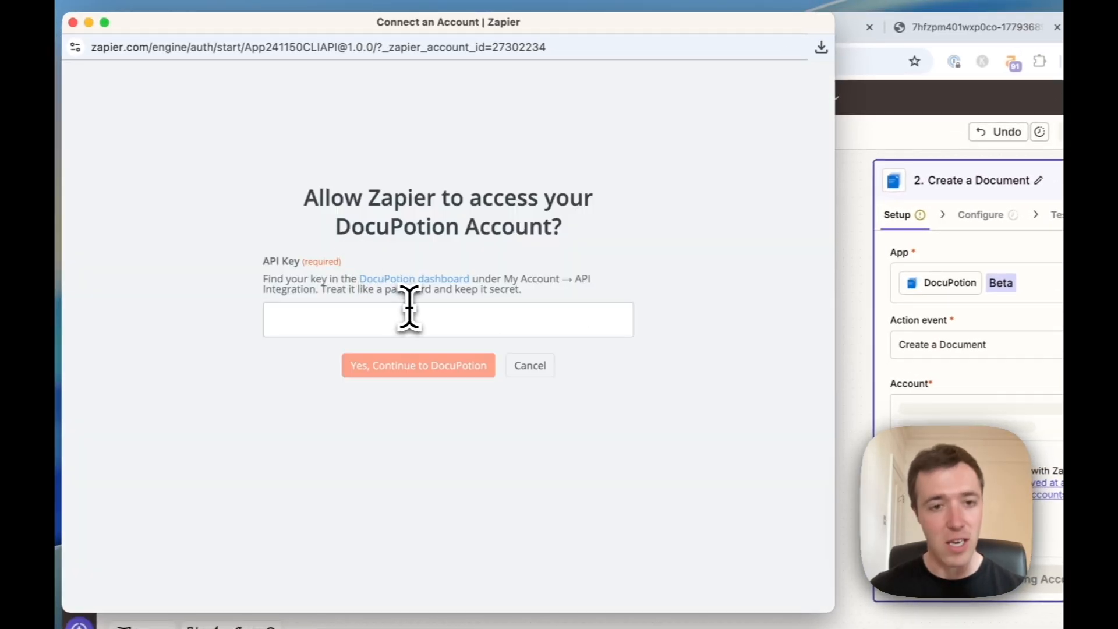
key(super+v)
click(412, 367)
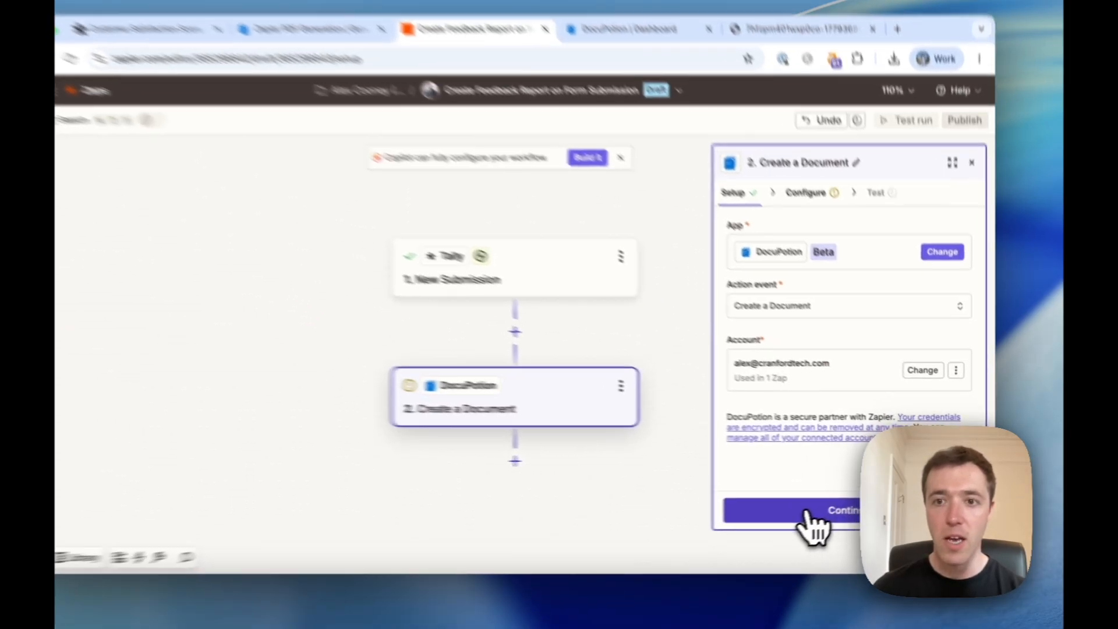
click(833, 506)
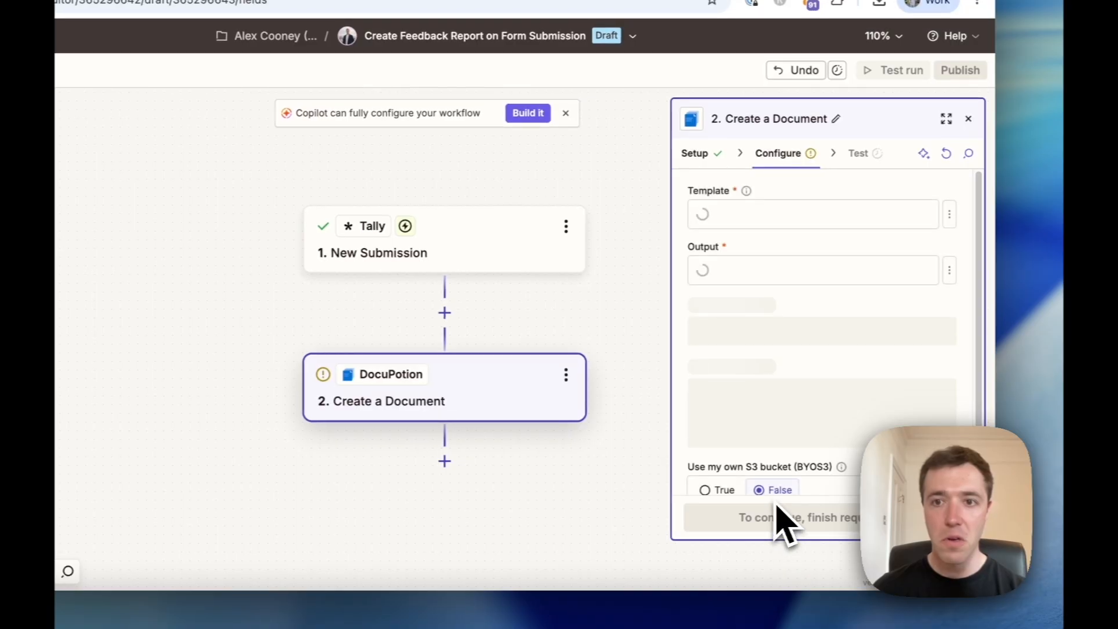
- Select the Customer Survey Feedback template and keep File as the output for the document action
click(786, 224)
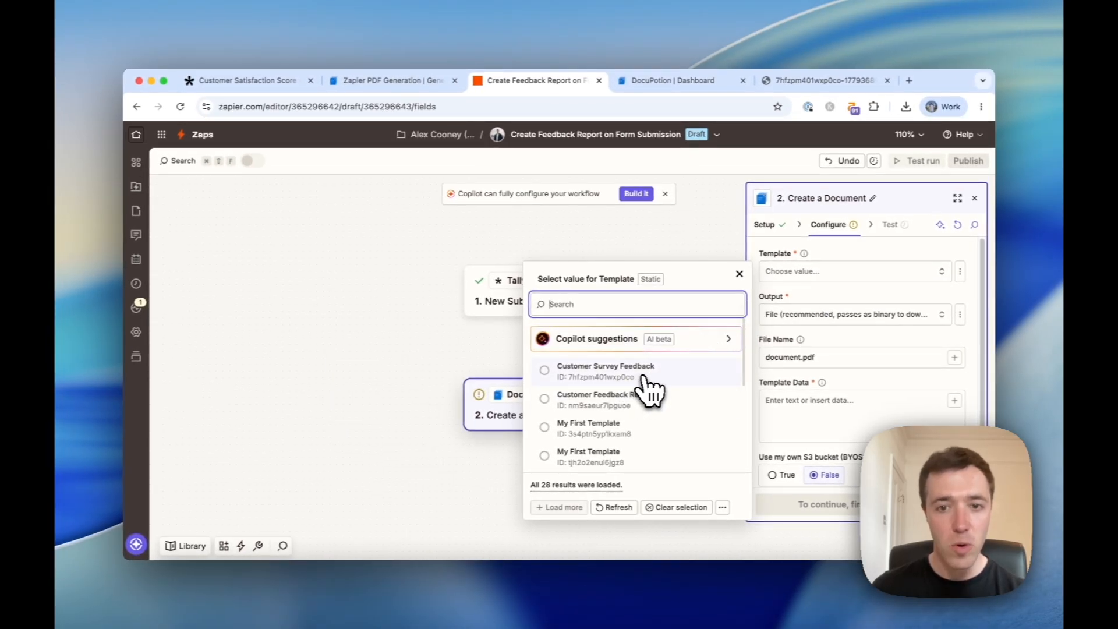
click(643, 378)
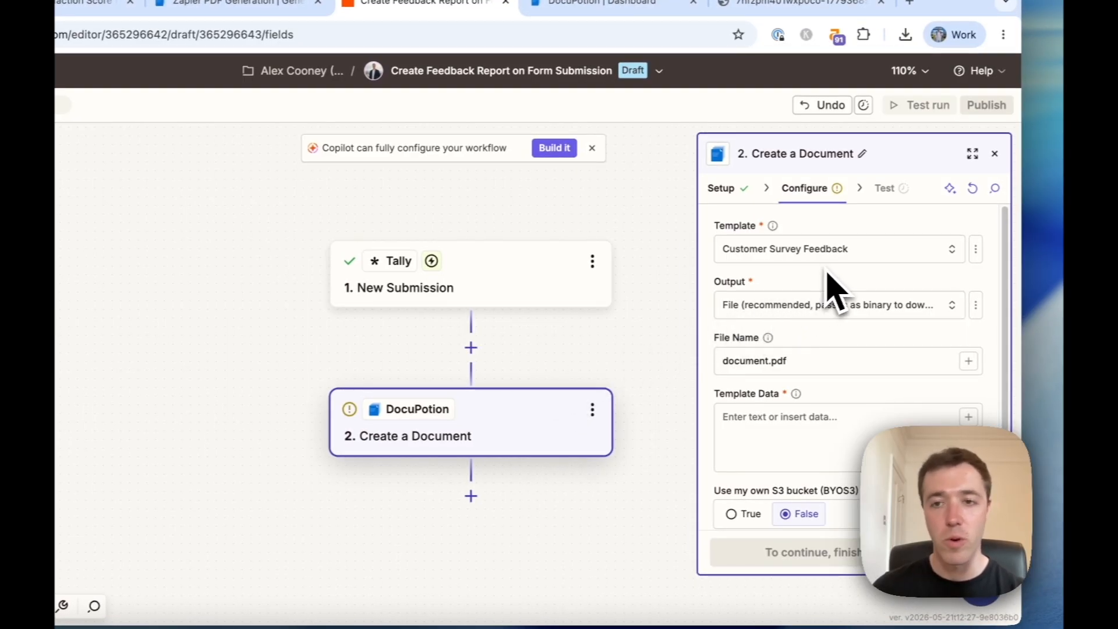
click(821, 304)
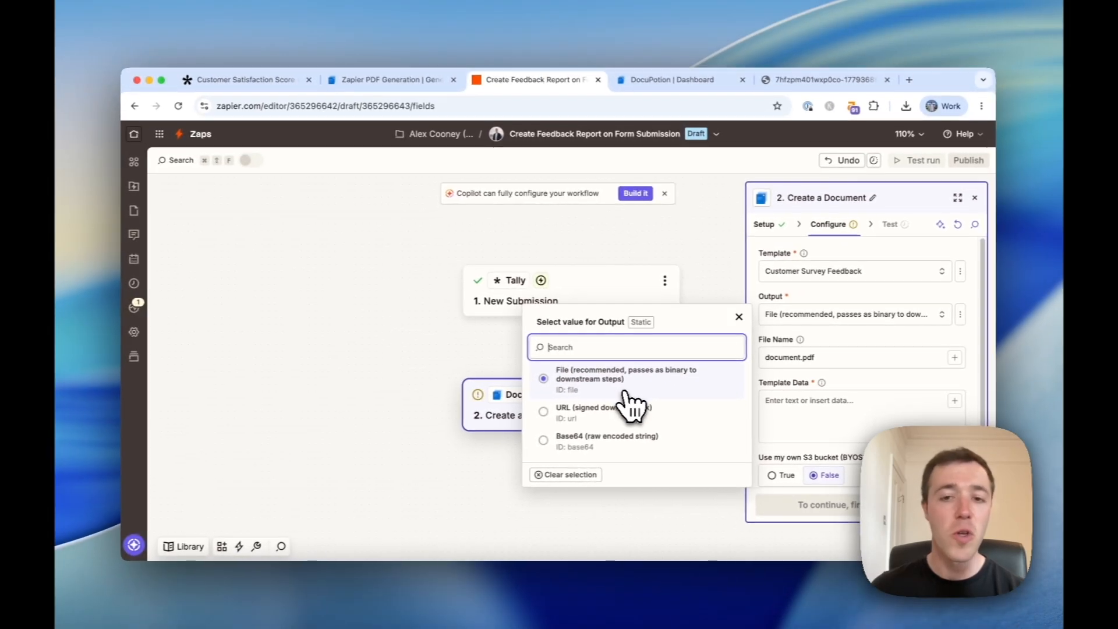
click(675, 384)
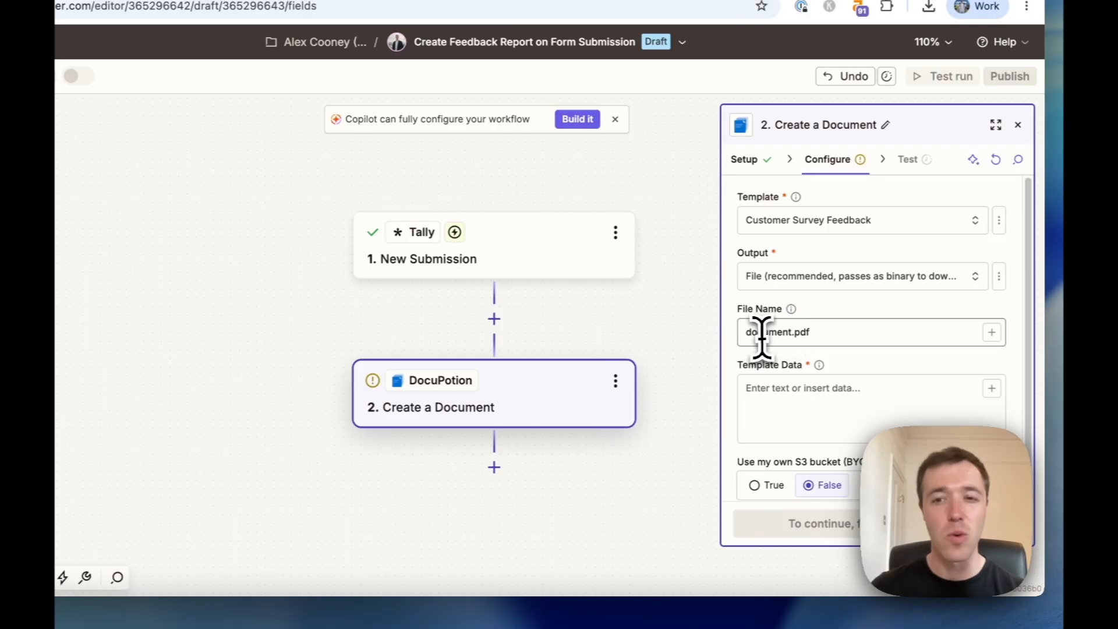
- Set the generated document's file name to Customer Feedback Survey.pdf
double_click(762, 333)
text(Cust)
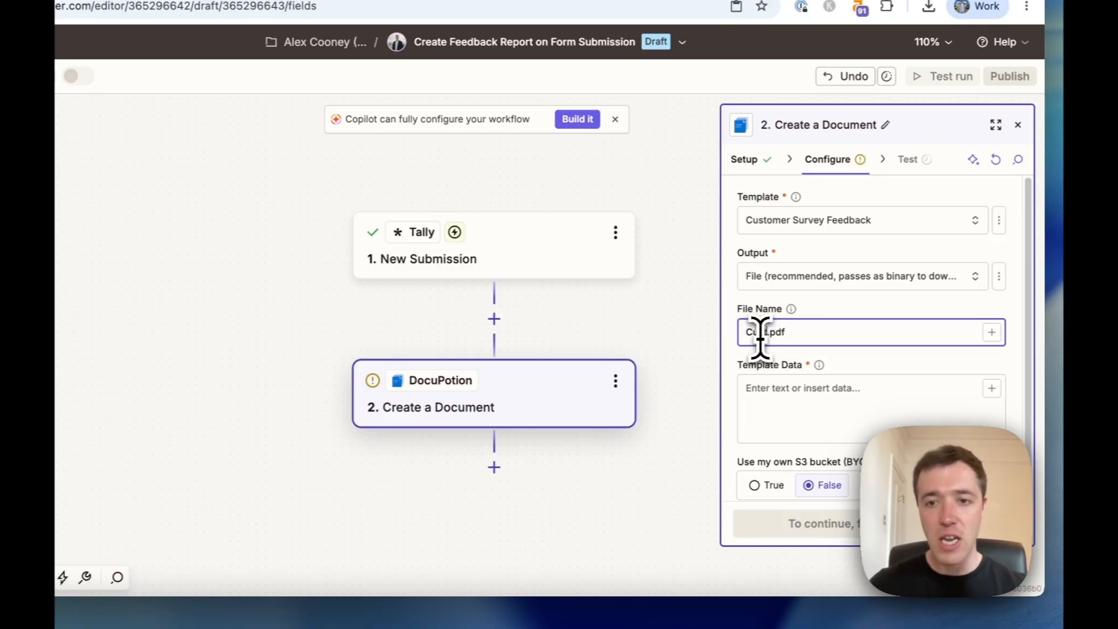
text(omer Feedback Survey)
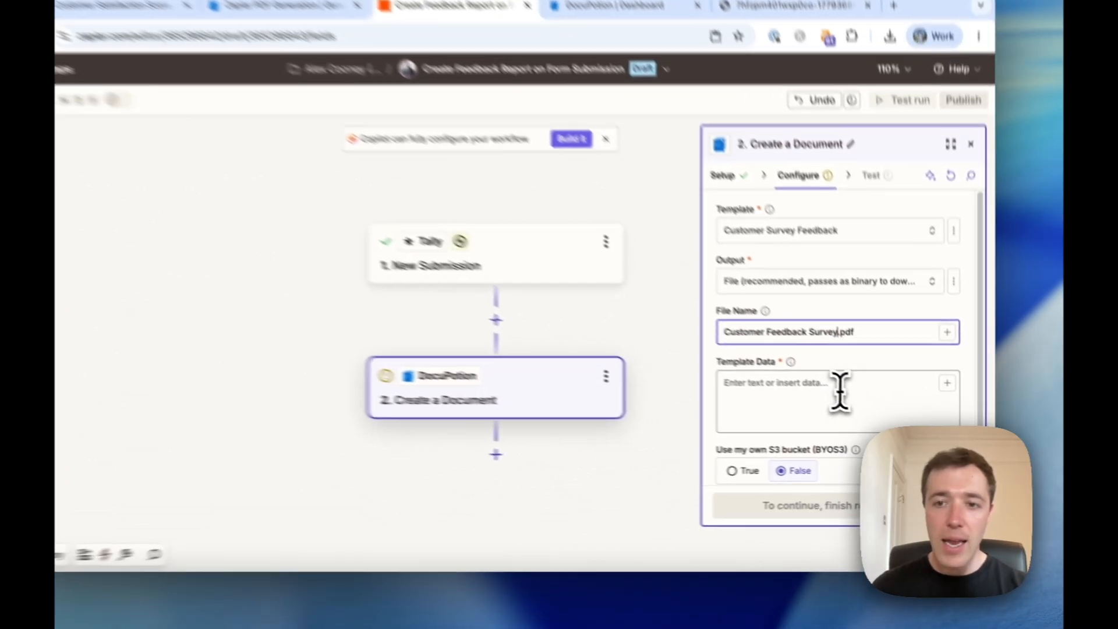
- Copy the Customer Survey Feedback template's sample data from DocuPotion and paste it as the Template Data of Zapier's document action
click(848, 402)
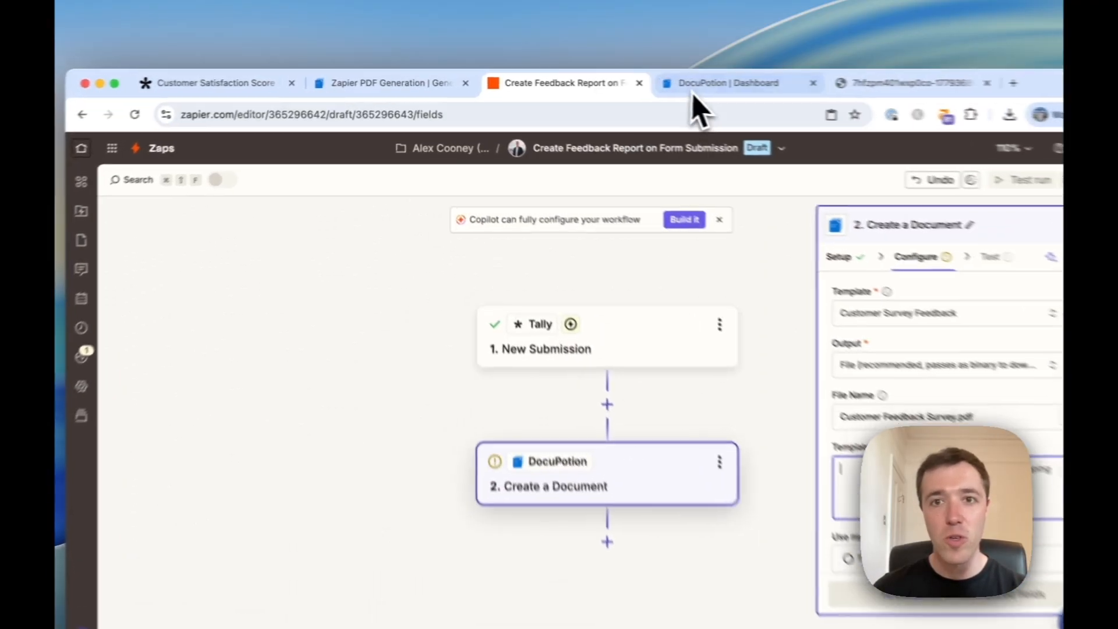
click(687, 82)
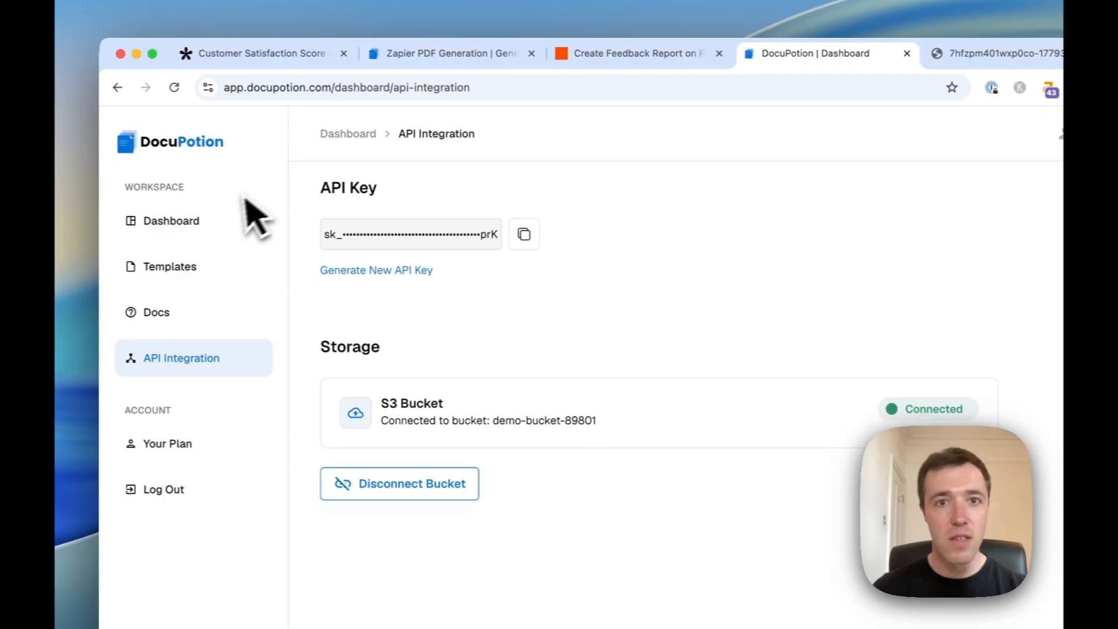
click(212, 220)
click(225, 267)
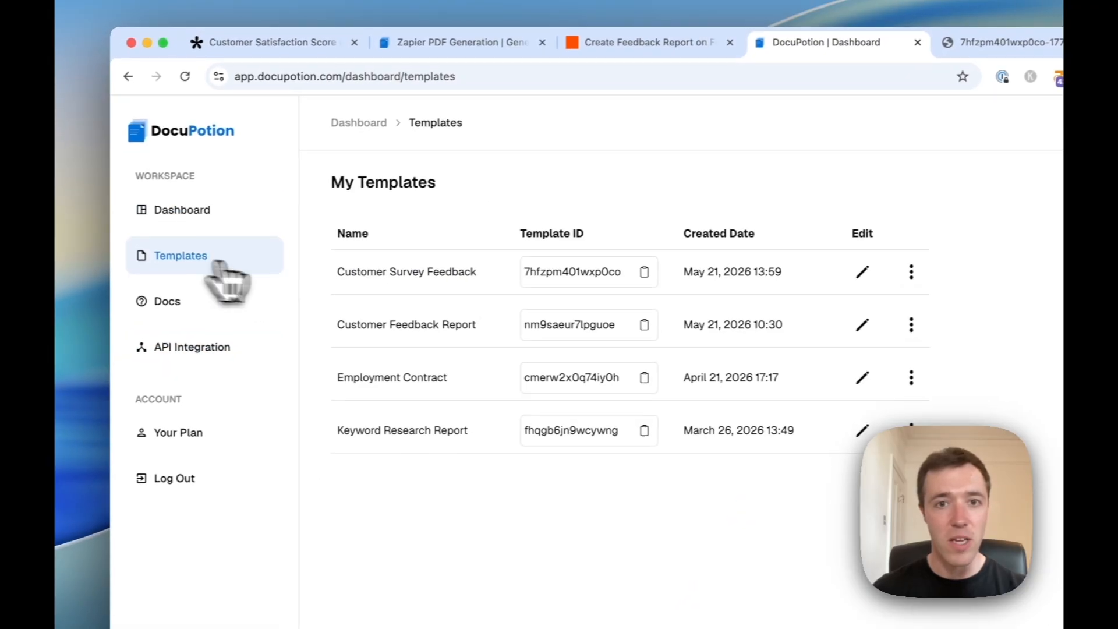
click(753, 270)
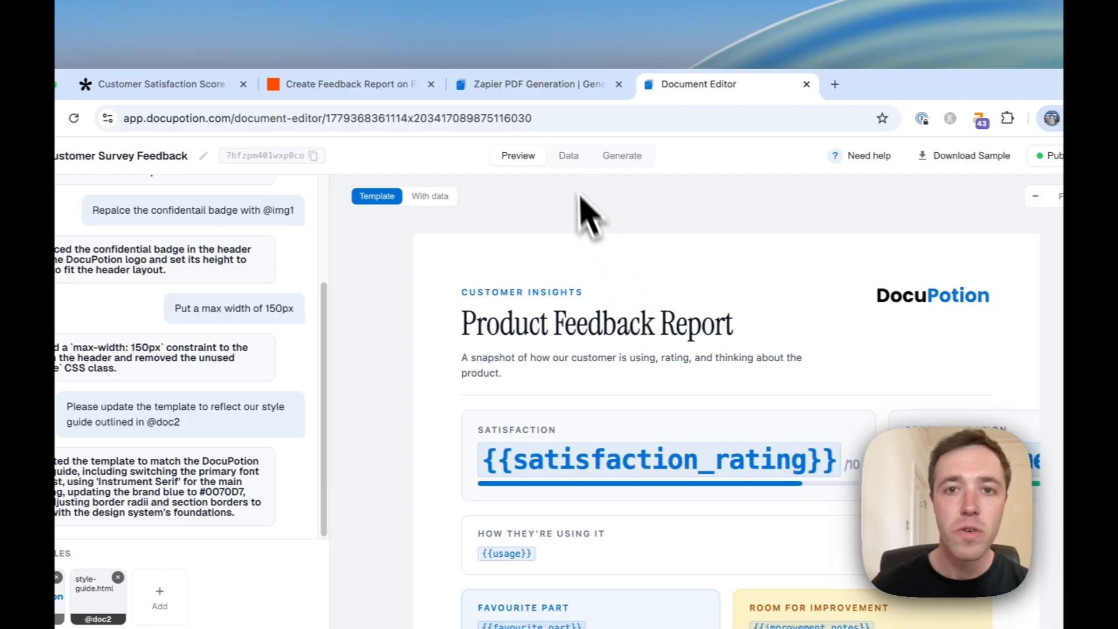
click(569, 156)
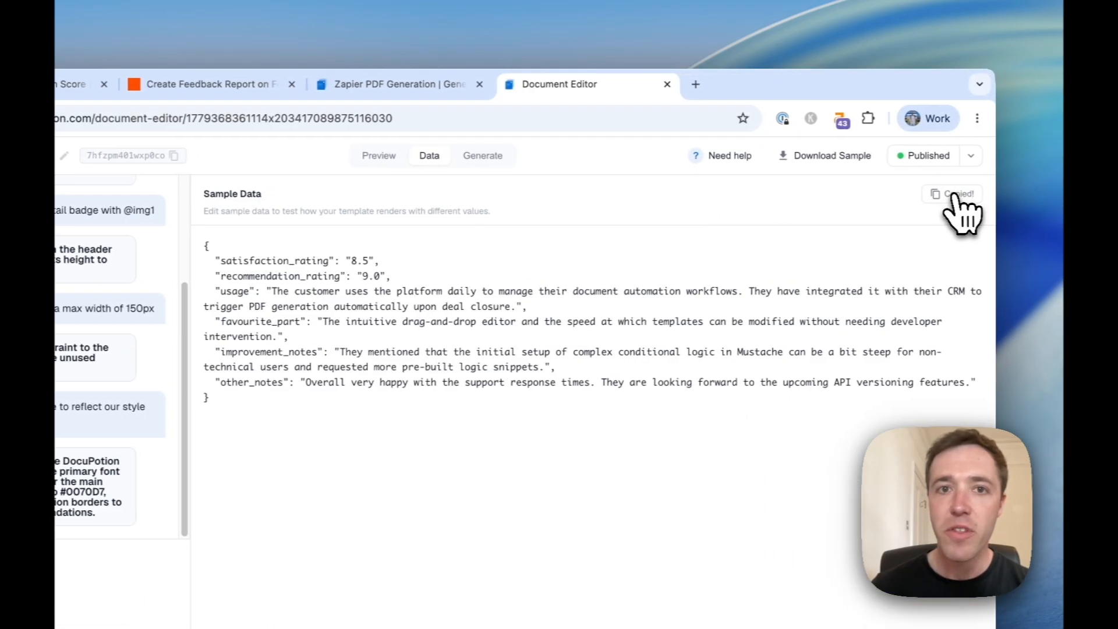
click(338, 93)
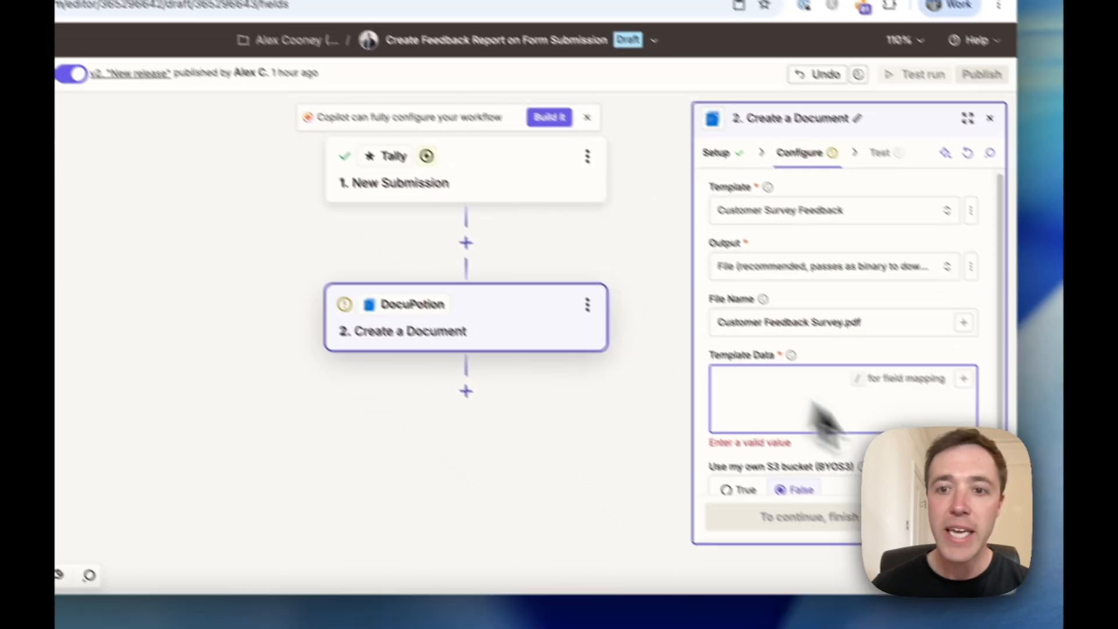
key(super+v)
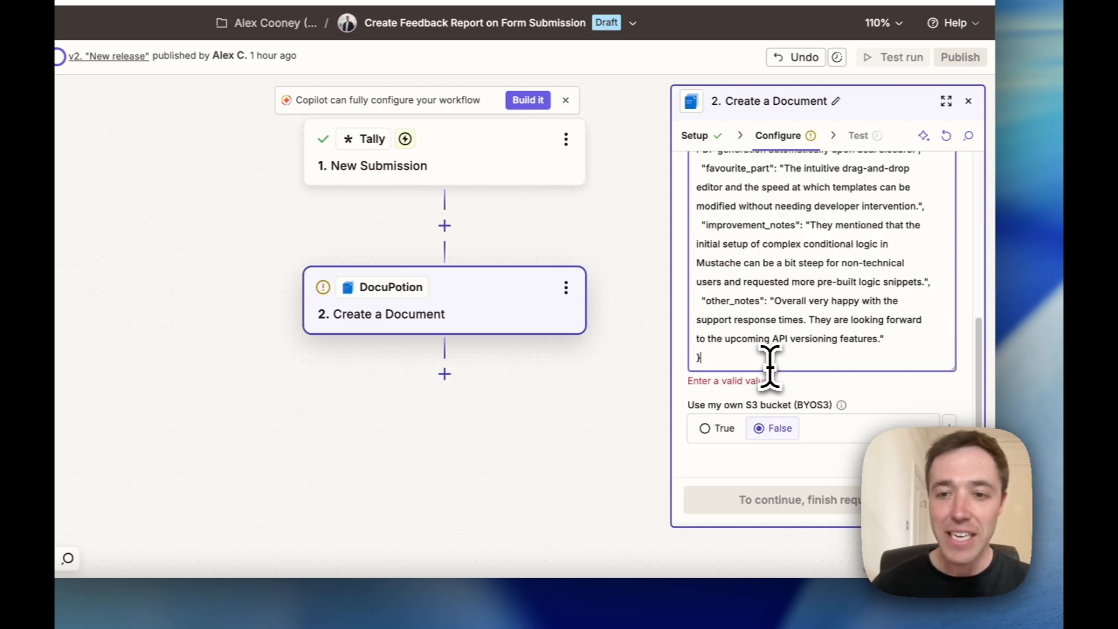
- Replace the sample values of satisfaction_rating, recommendation_rating, usage, favourite_part, improvement_notes and other_notes in the template data with the matching Tally answers
scroll(751, 301, up, 10)
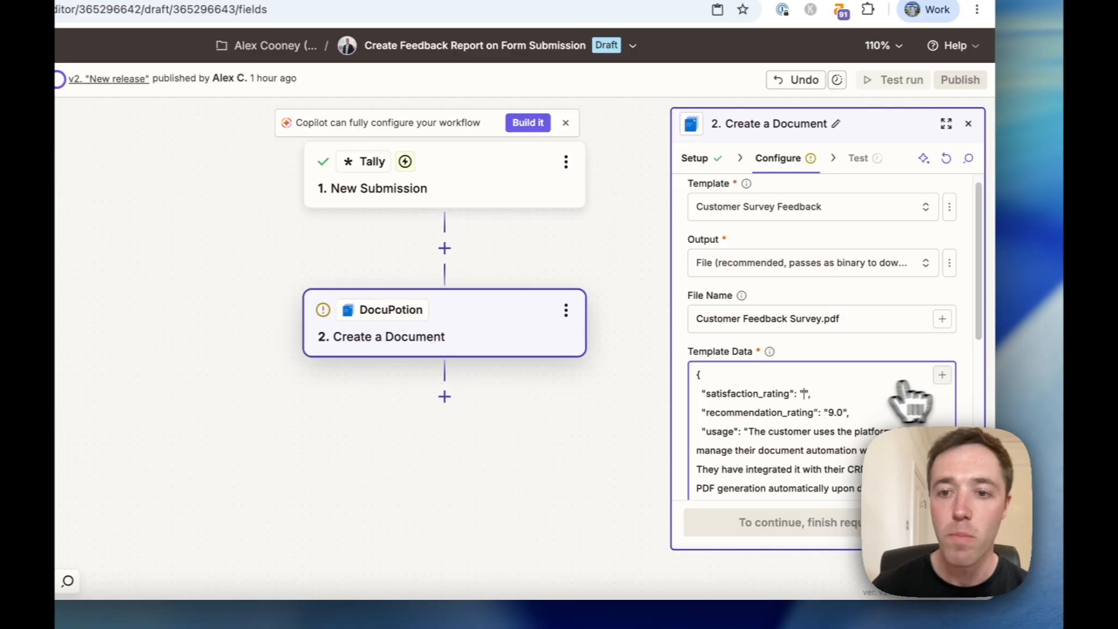
click(943, 375)
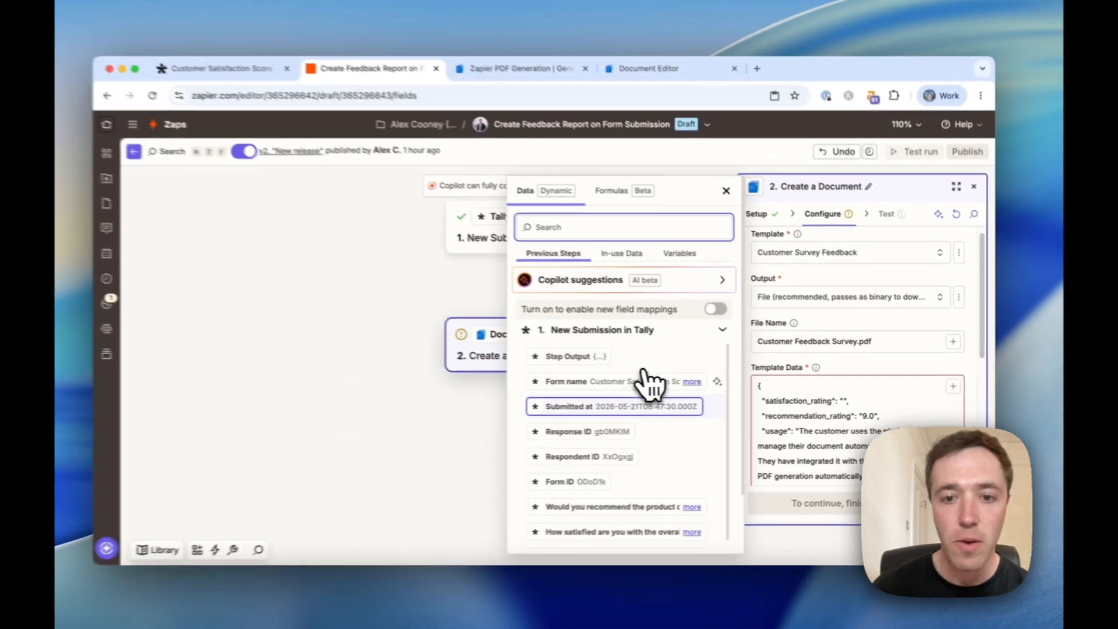
scroll(626, 439, down, 4)
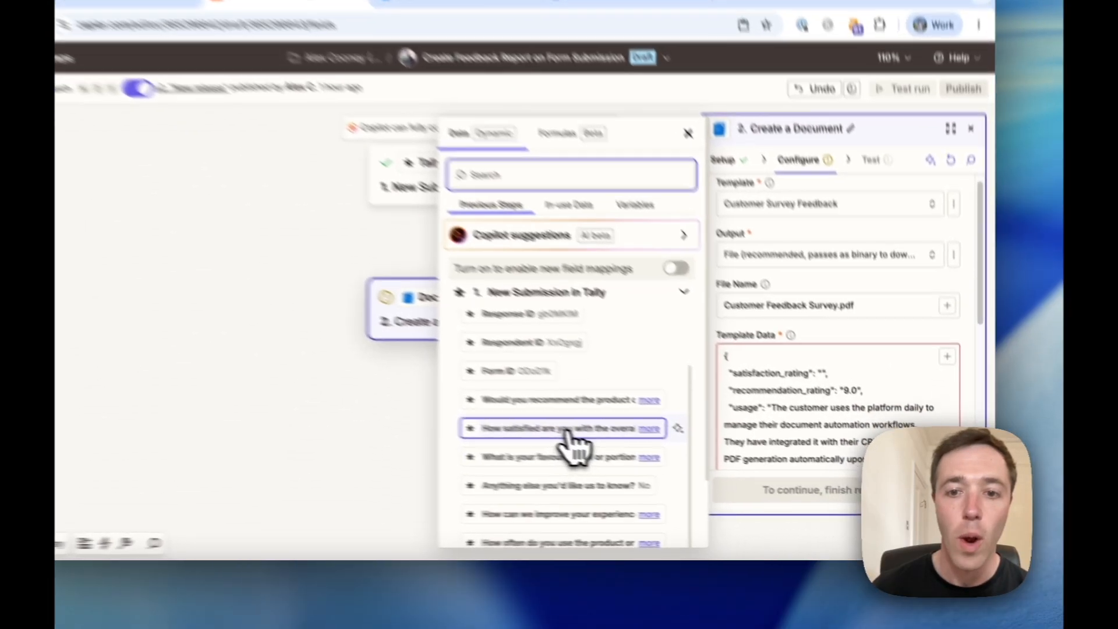
click(633, 450)
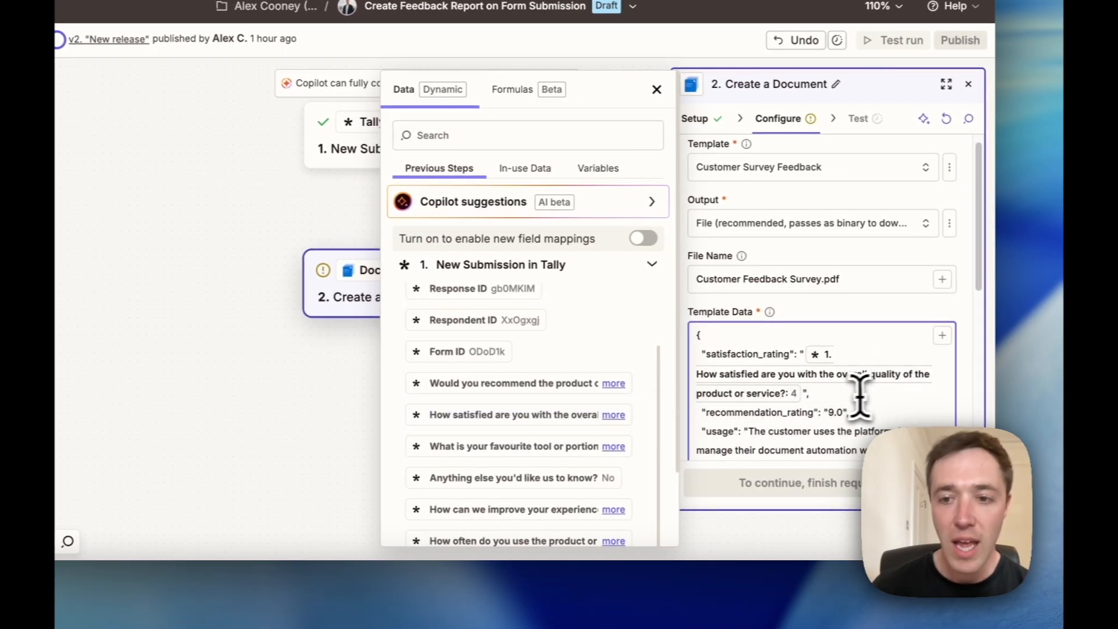
scroll(850, 399, down, 2)
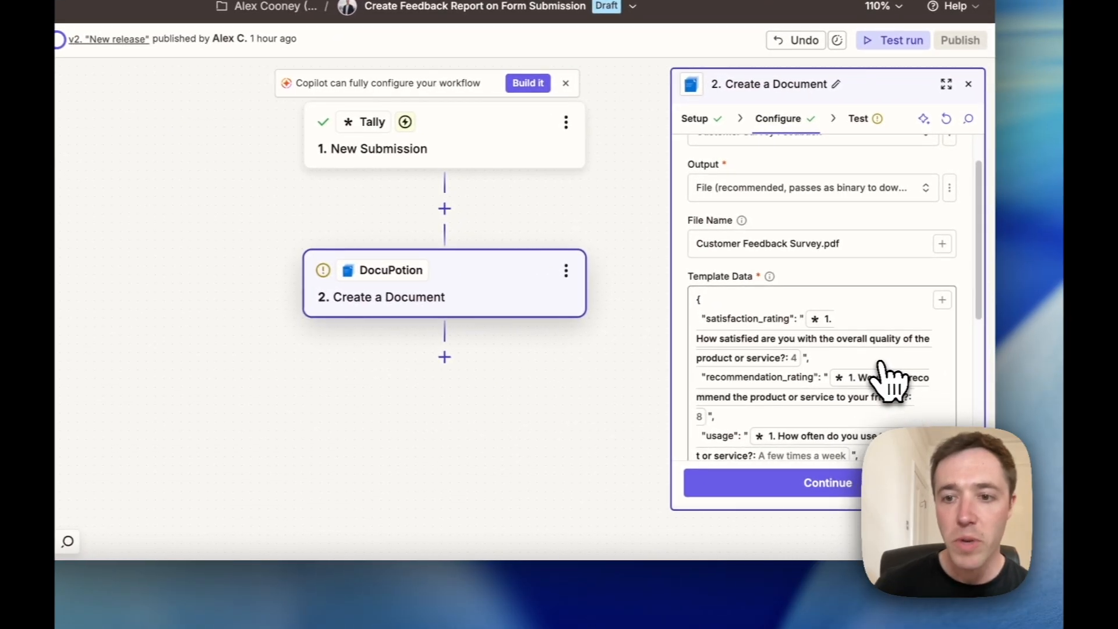
scroll(907, 411, down, 2)
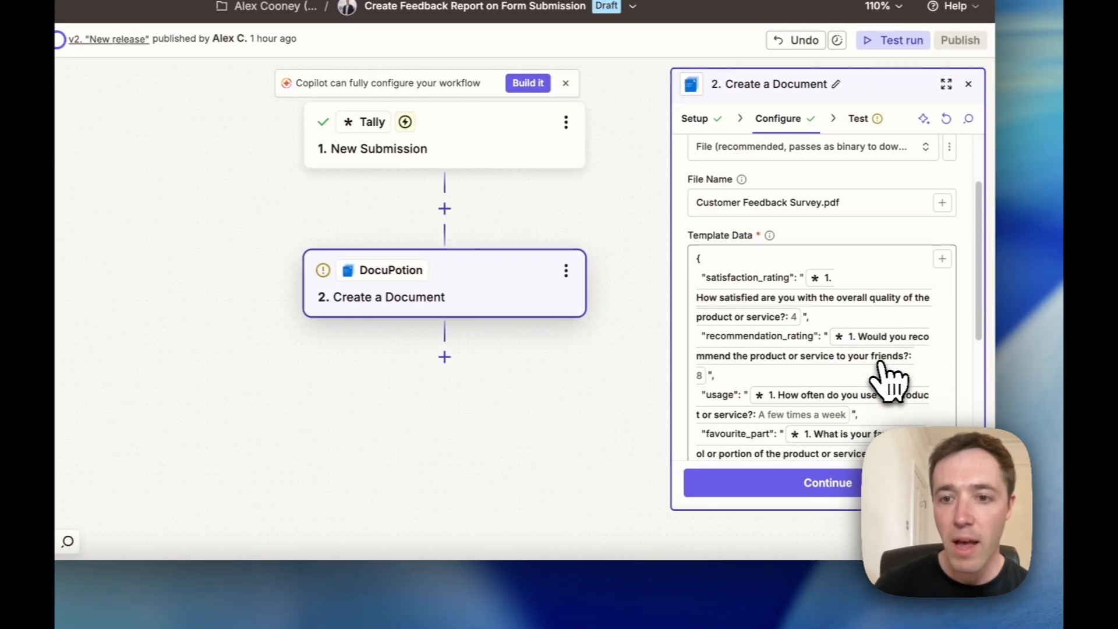
scroll(888, 379, down, 3)
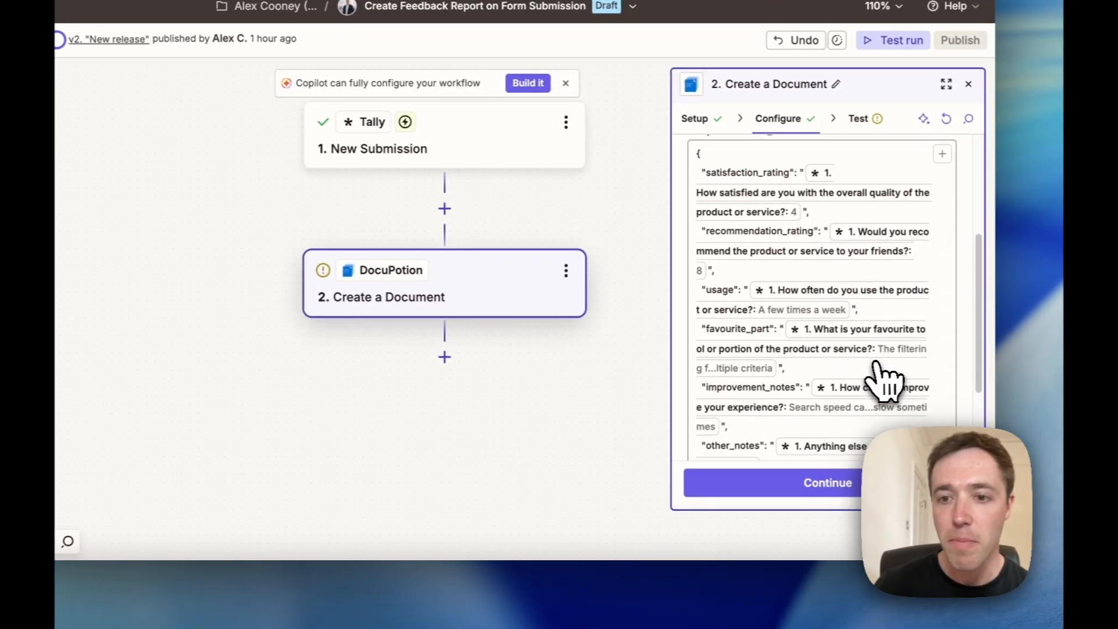
- Test the Create a Document action and publish the Zap with the version name Initial release
click(830, 485)
click(838, 478)
click(848, 483)
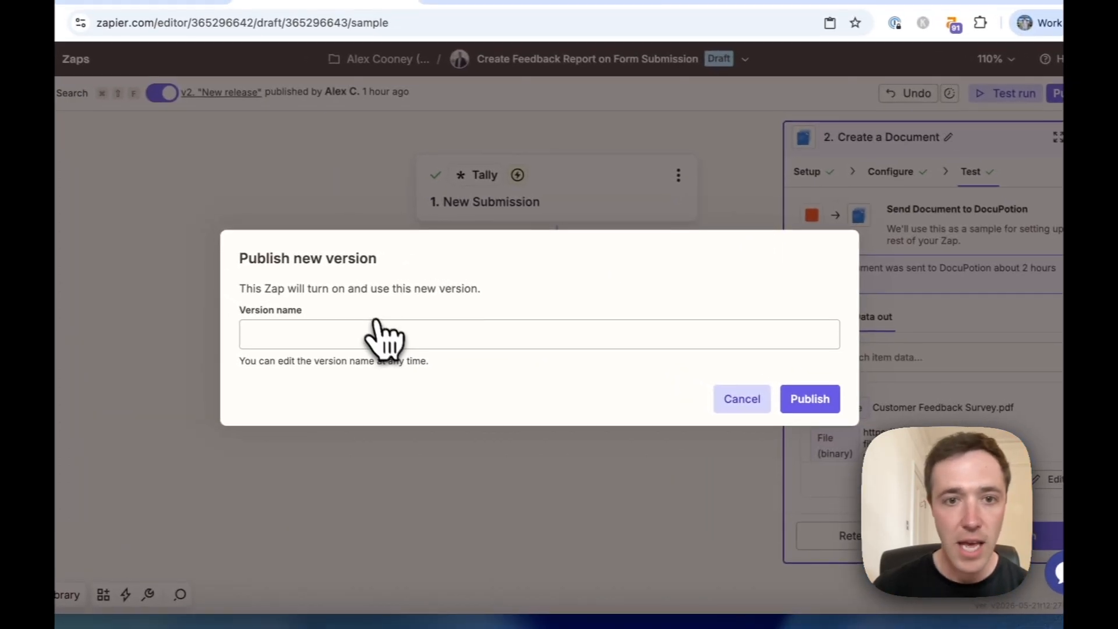
click(267, 277)
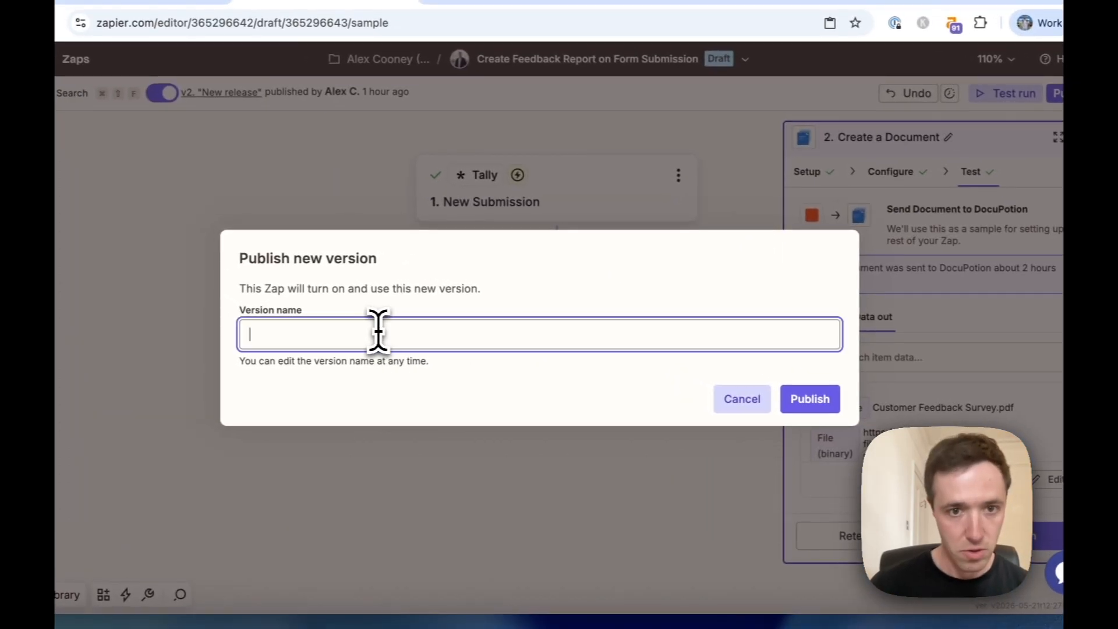
text(Initial release)
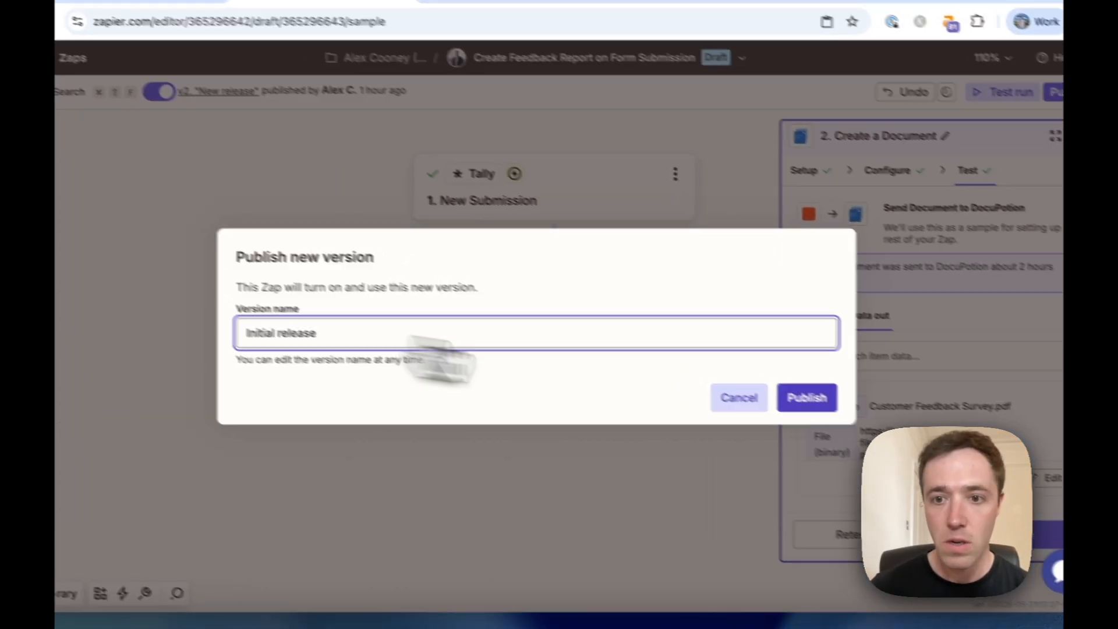
click(810, 399)
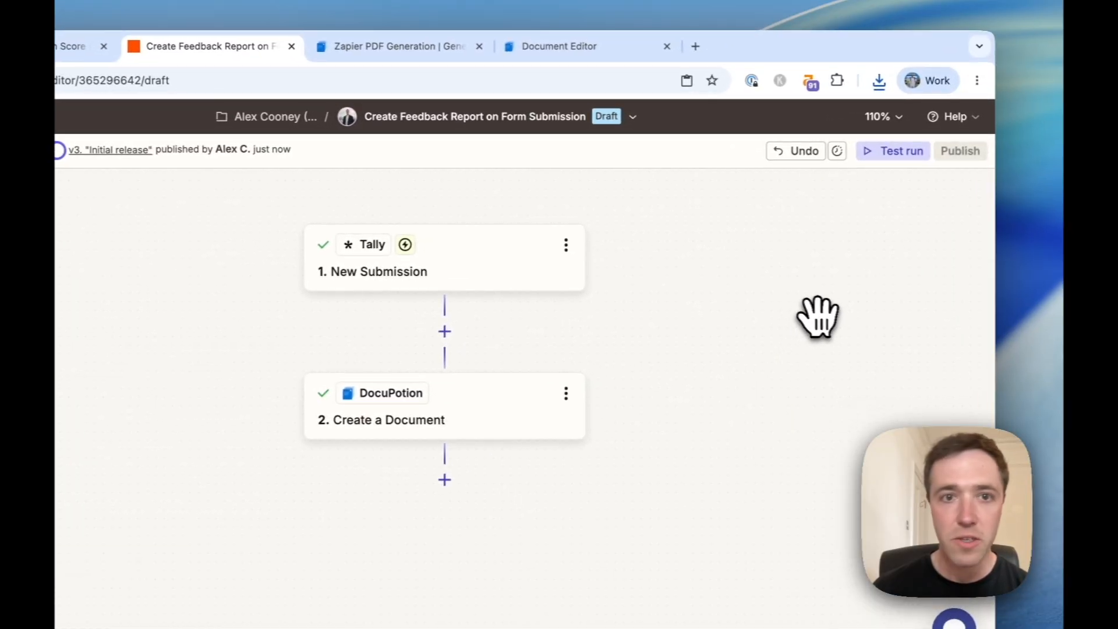
- In the Tally survey, answer Every day for usage, give five stars, and enter Data sync as favourite and Faster load as improvement
click(76, 46)
click(201, 110)
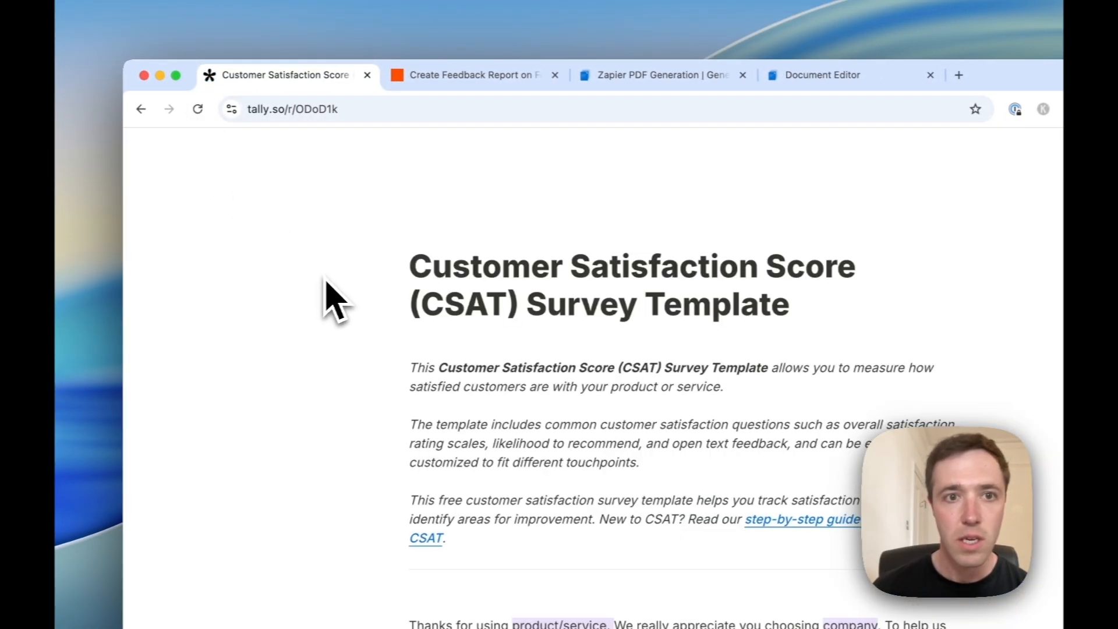
scroll(325, 279, down, 5)
click(474, 410)
scroll(487, 419, down, 4)
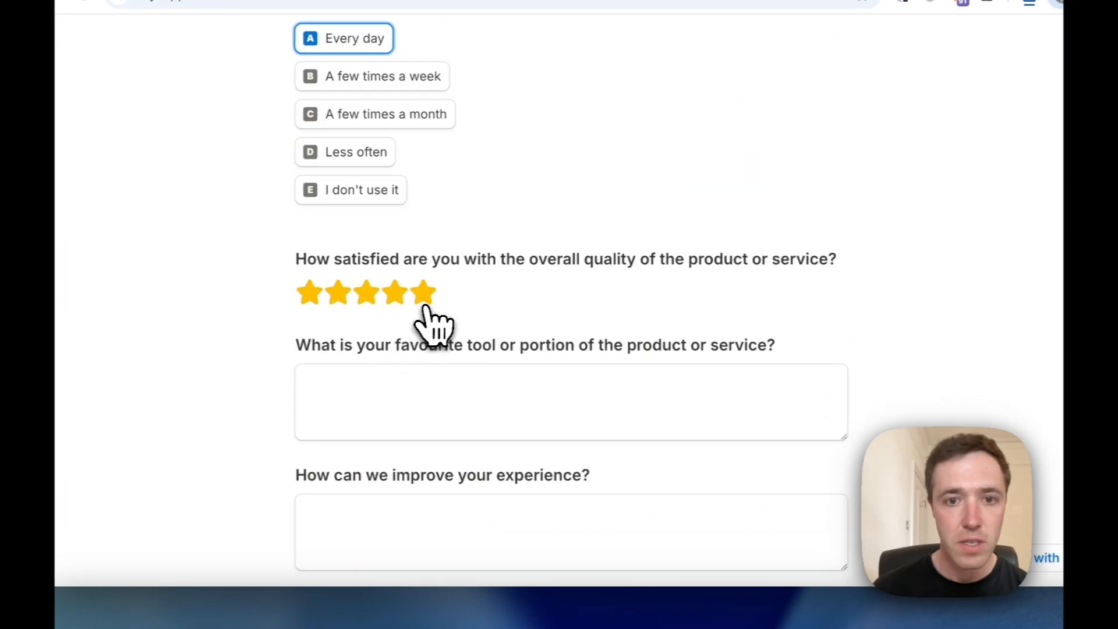
click(425, 304)
click(435, 387)
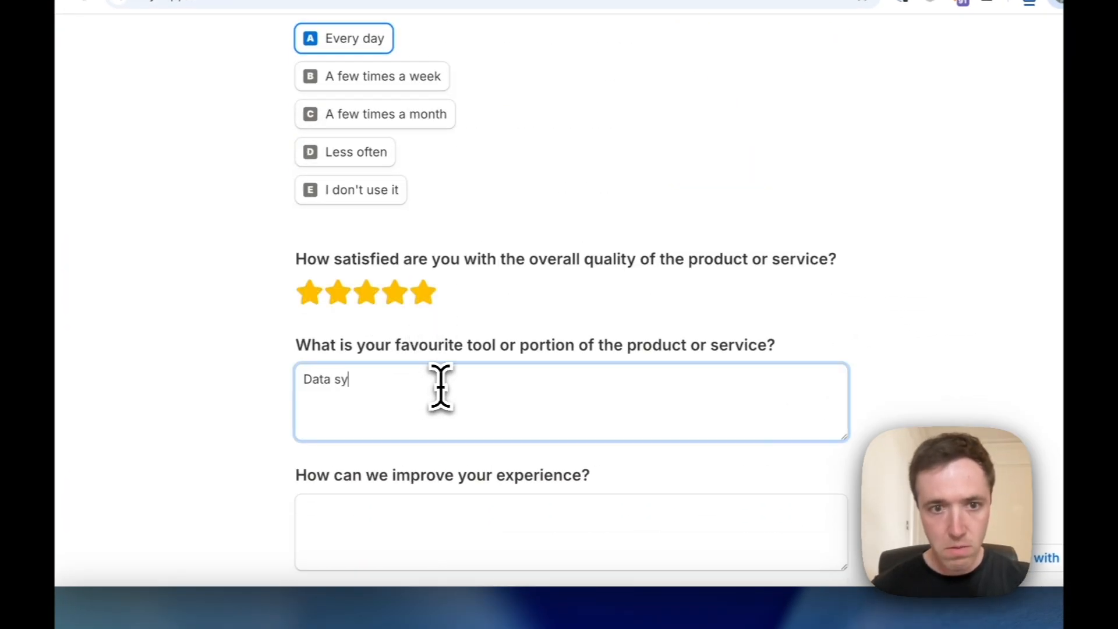
click(547, 538)
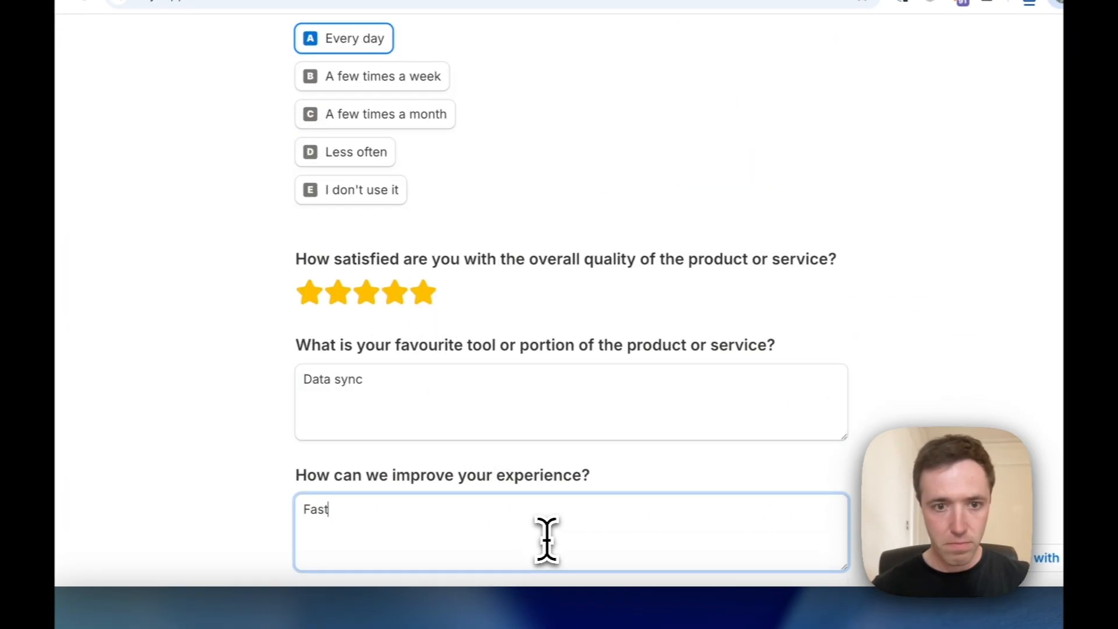
- Rate the recommendation question 9, answer No to anything else, and submit the survey
scroll(686, 487, down, 5)
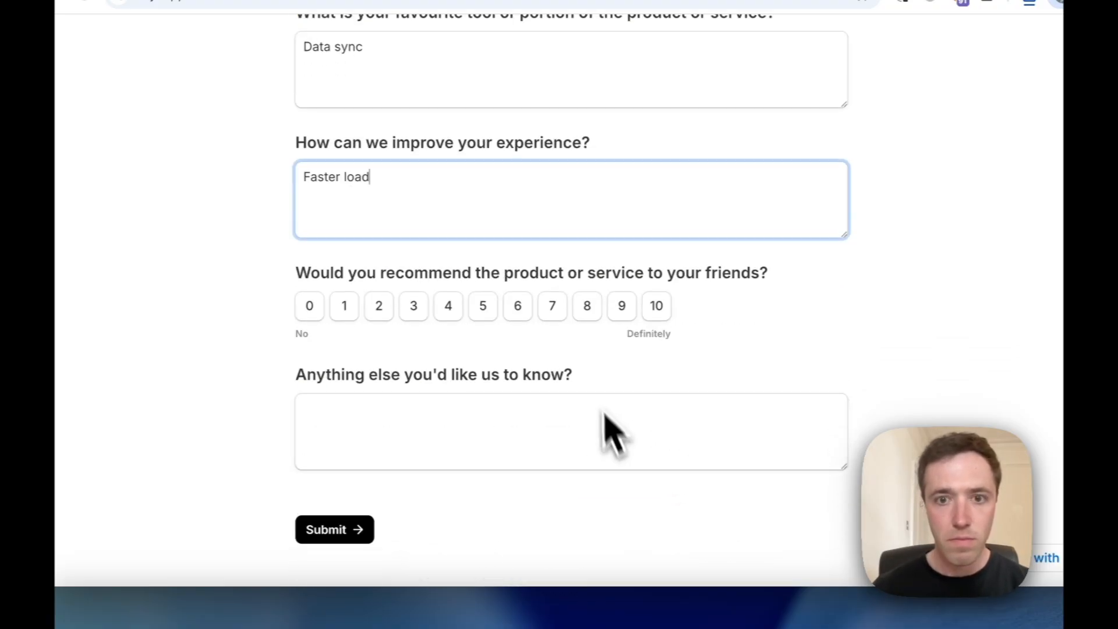
click(626, 307)
click(590, 430)
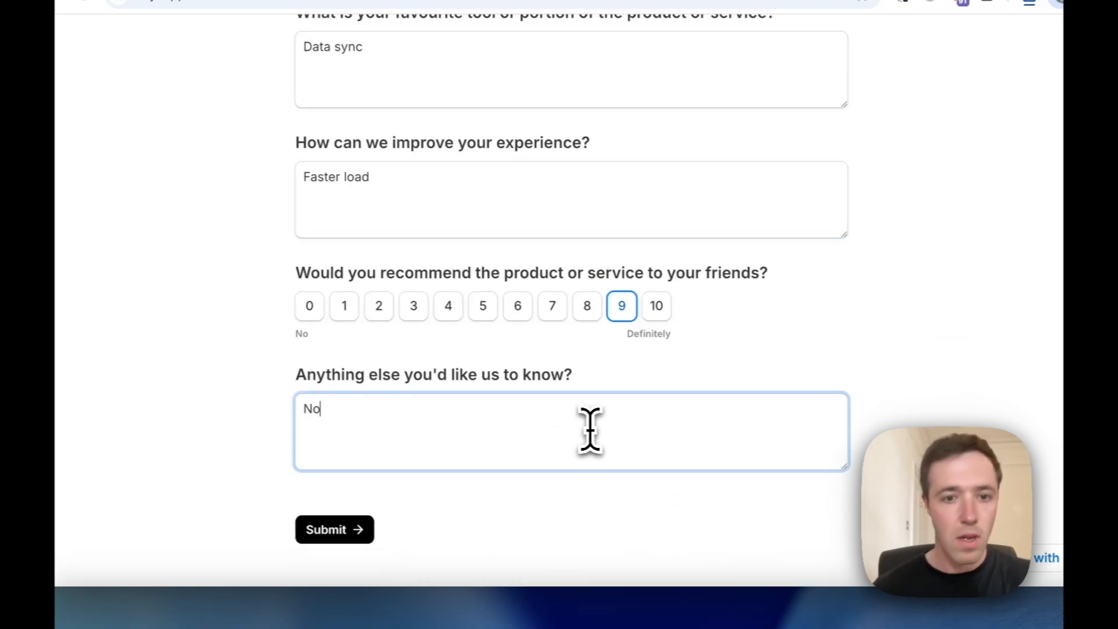
click(333, 529)
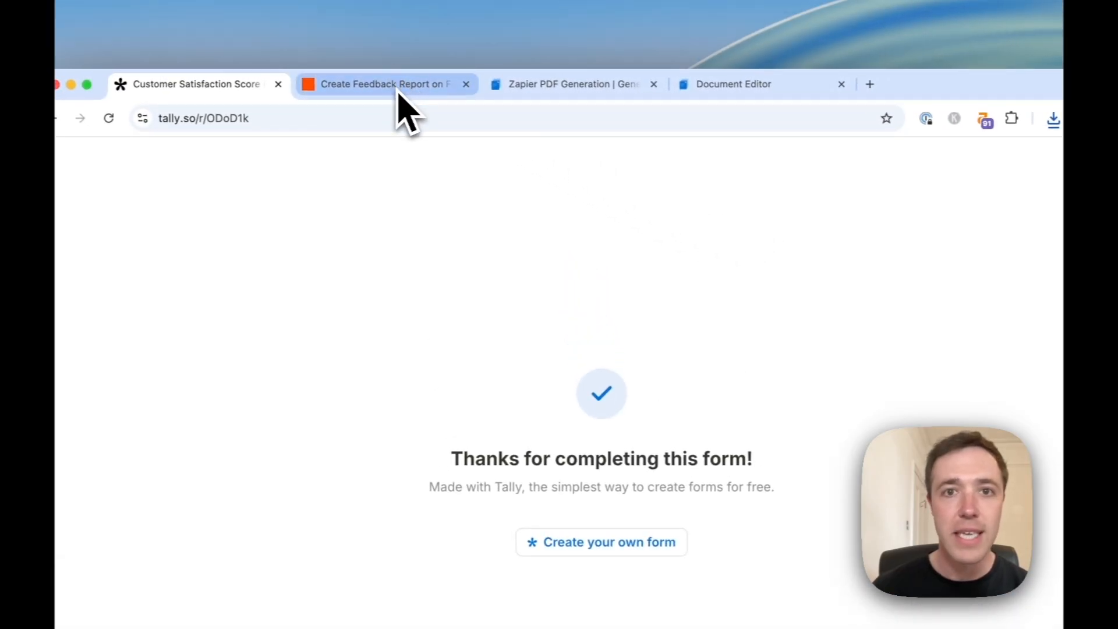
- Back in Zapier, open the Zap's run history and refresh it to check for the new submission's run
click(398, 92)
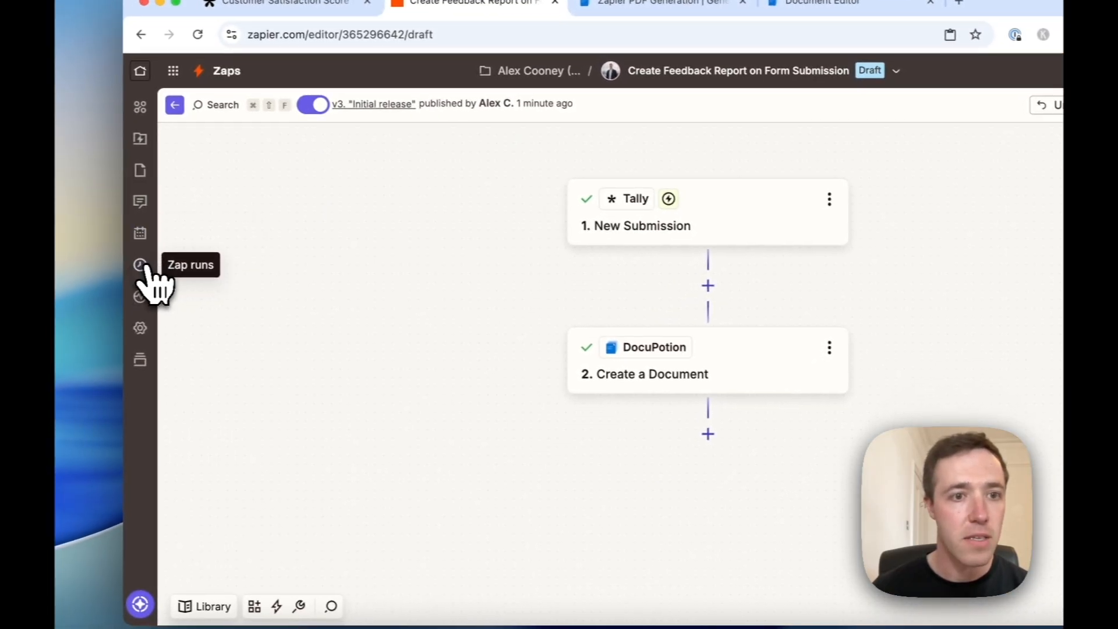
click(142, 265)
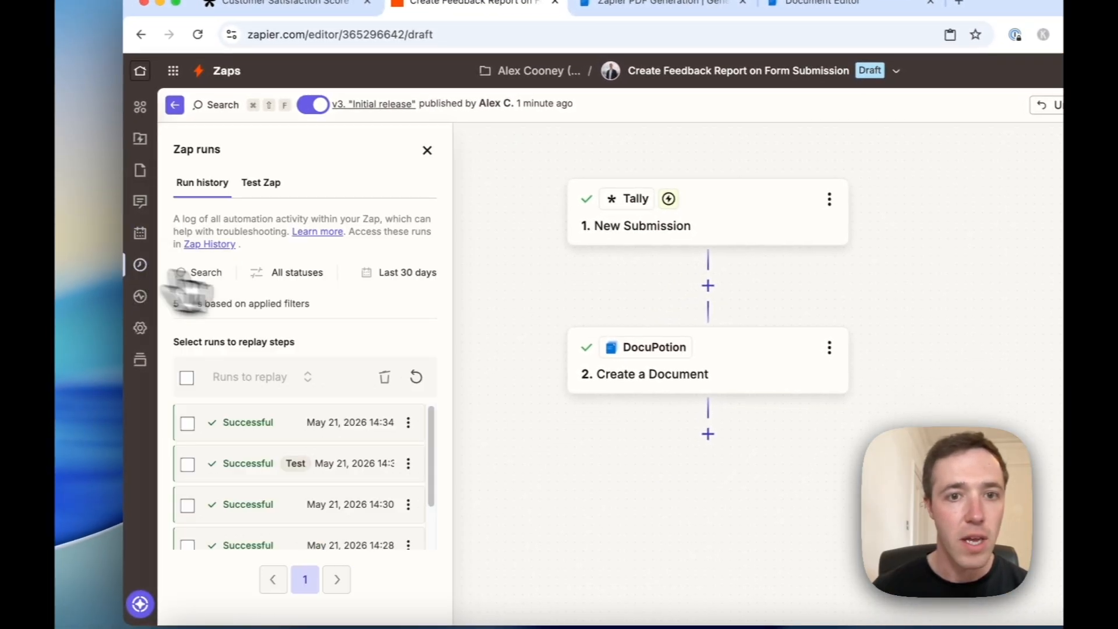
click(416, 378)
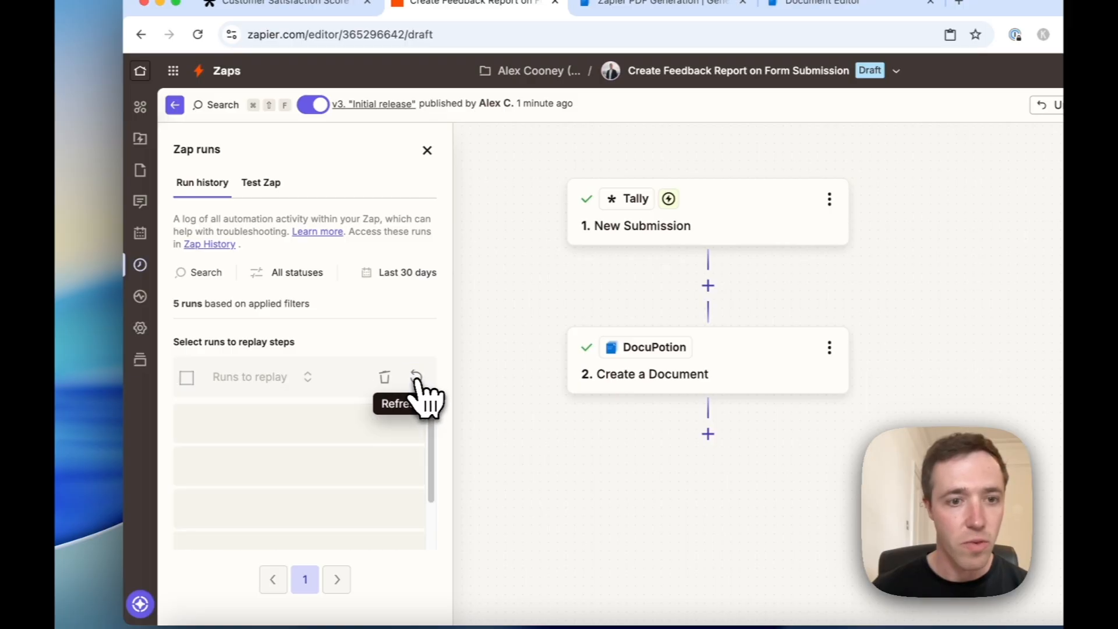
click(415, 377)
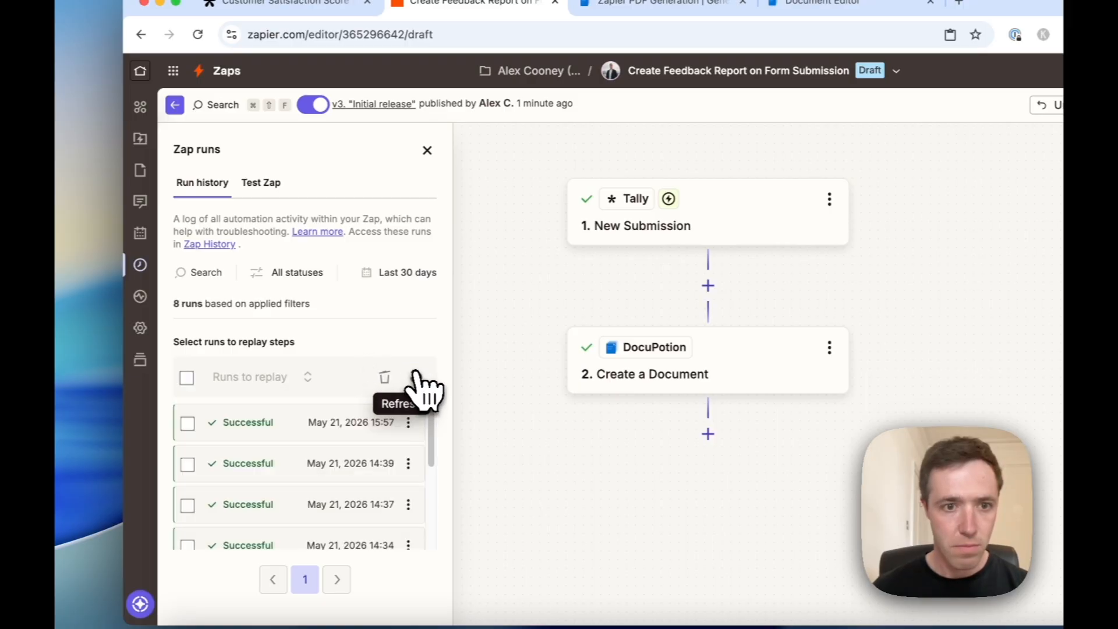
- Open the newest Zap run and inspect the run details of its Tally and DocuPotion steps
click(369, 438)
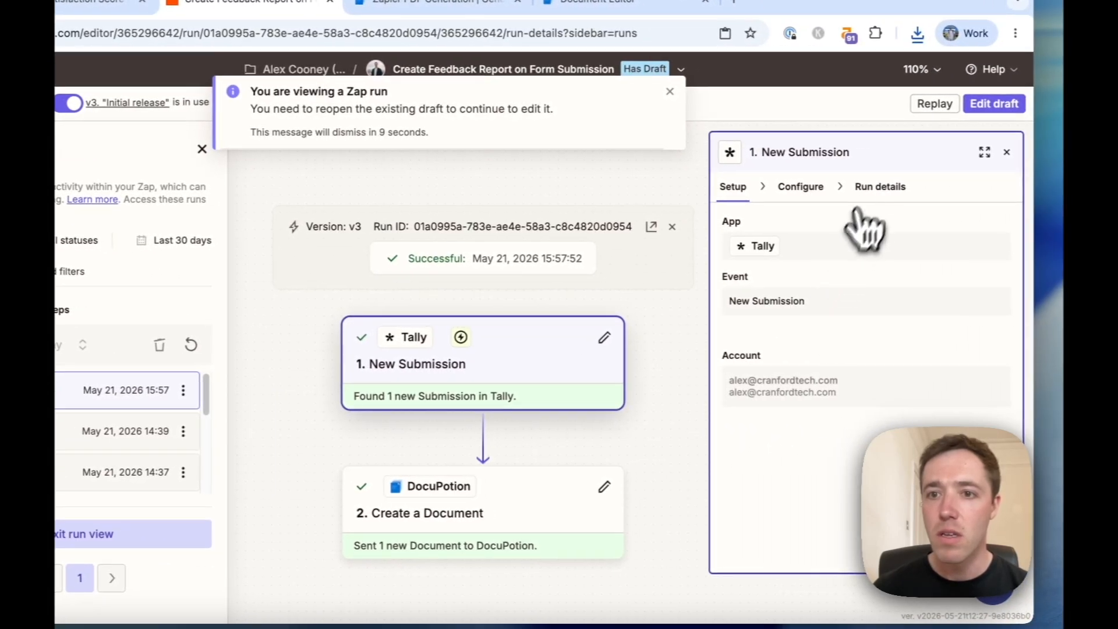
click(876, 188)
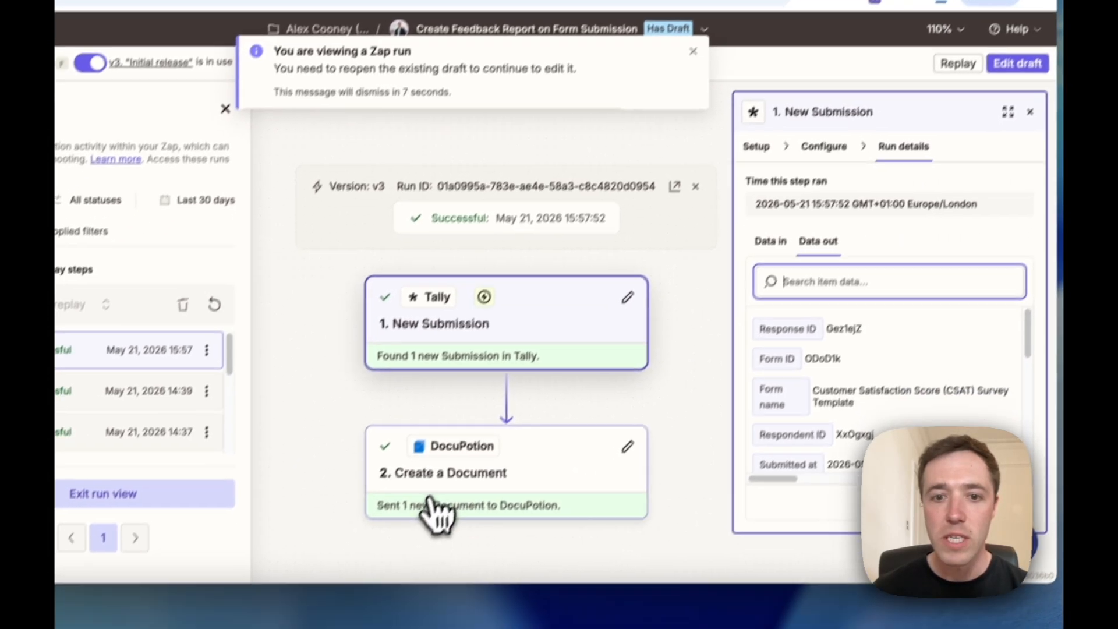
click(431, 533)
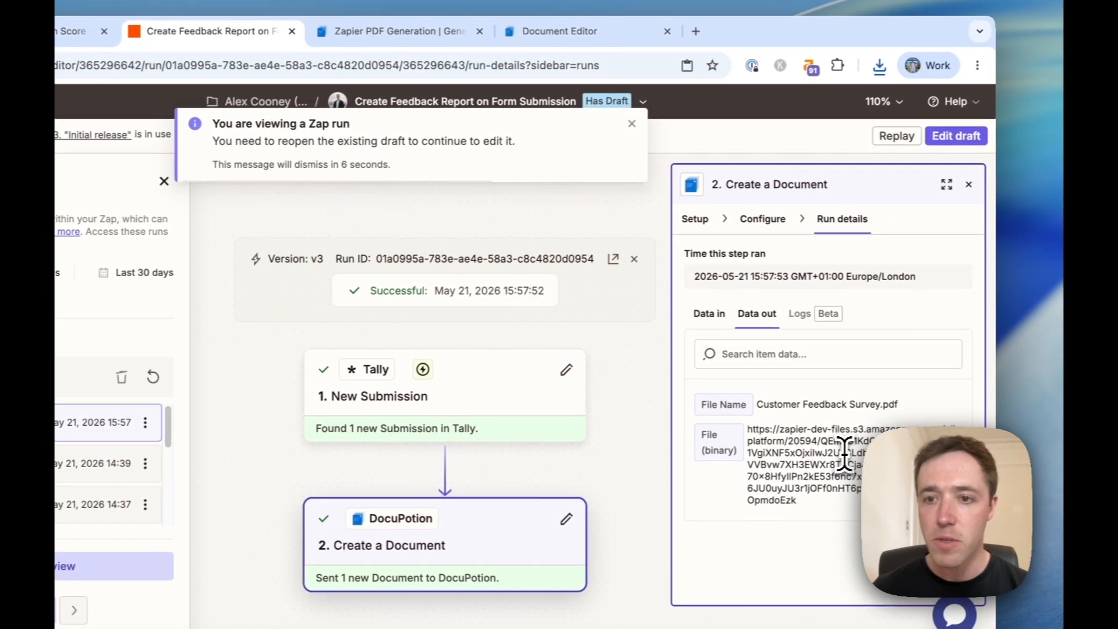
- Copy the generated file's URL from the run output and load it in the Document Editor browser tab to download the PDF
triple_click(882, 422)
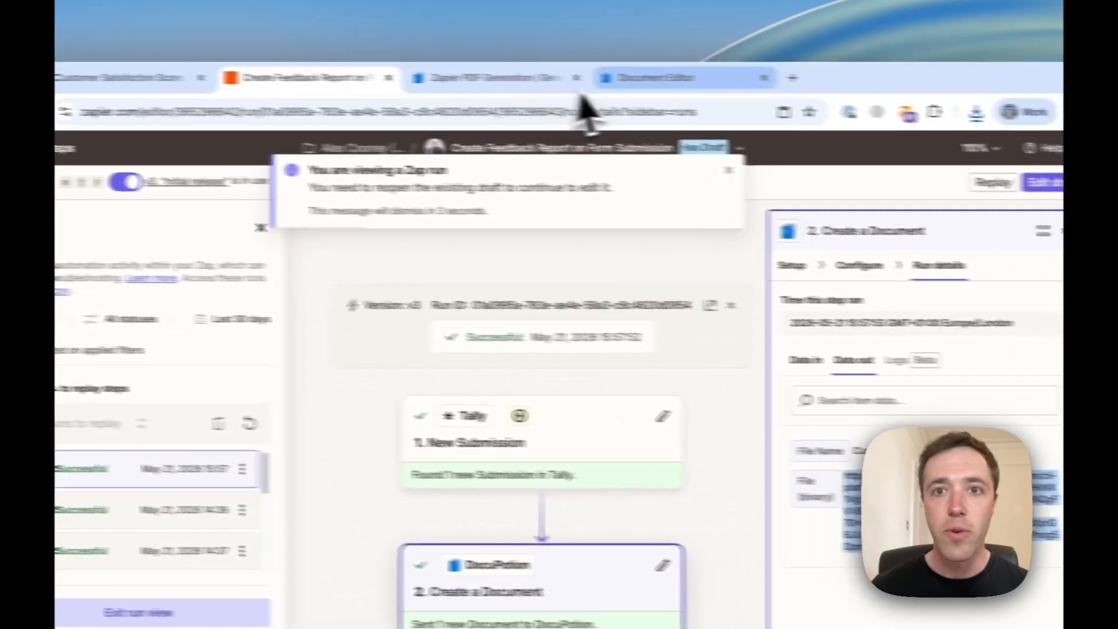
click(634, 82)
click(610, 111)
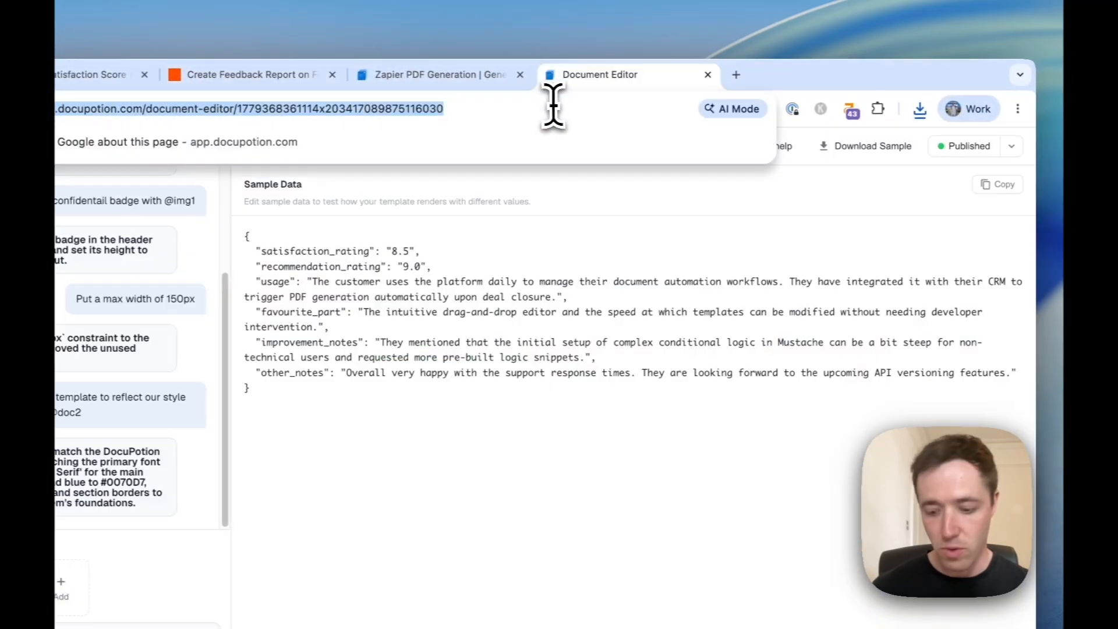
key(super+v)
key(Return)
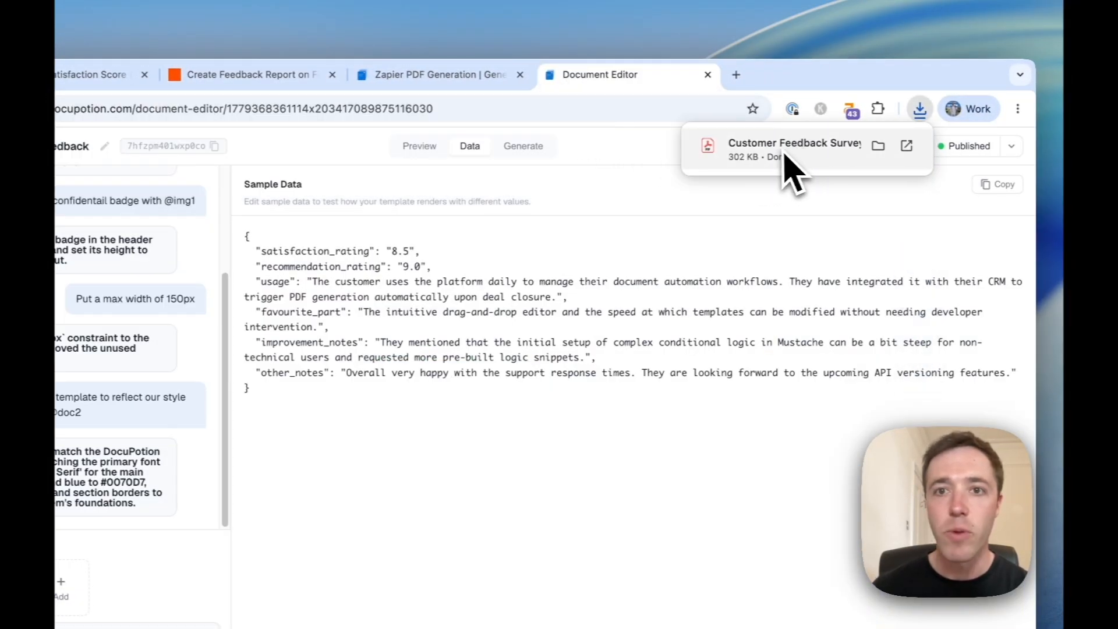
- Open the downloaded Customer Feedback Survey PDF and check the ratings and answers in the report
click(787, 153)
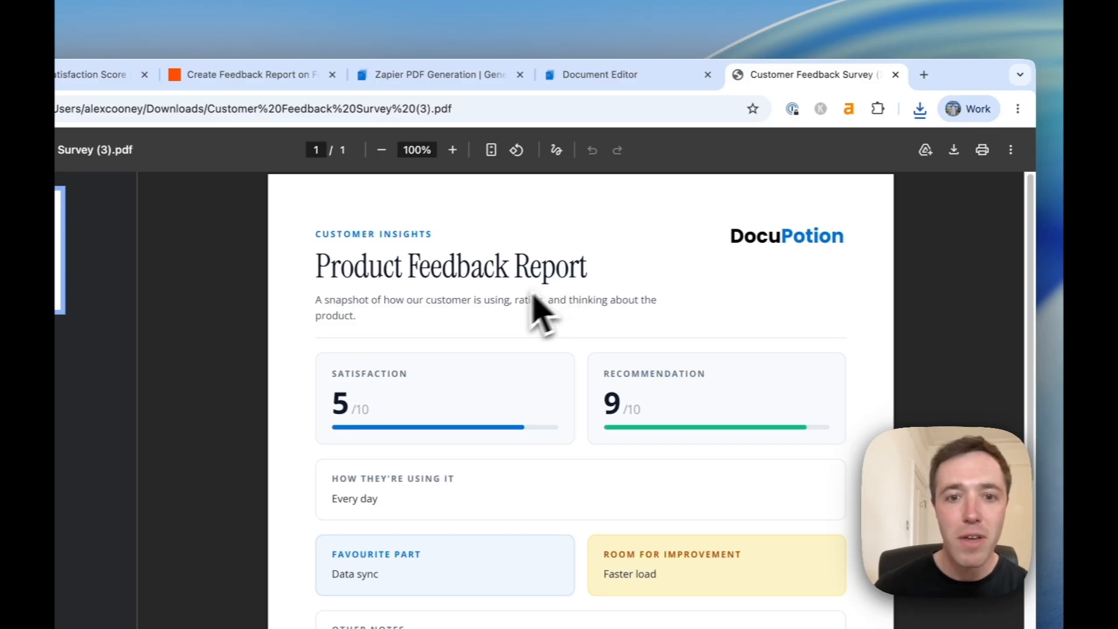
scroll(533, 298, down, 3)
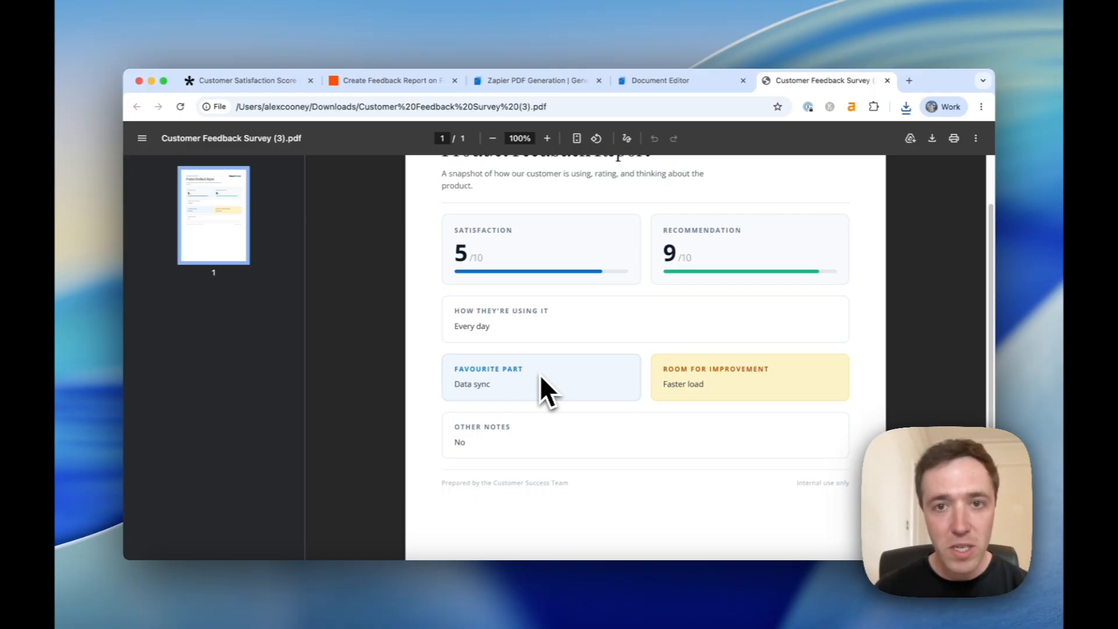
scroll(544, 345, up, 2)
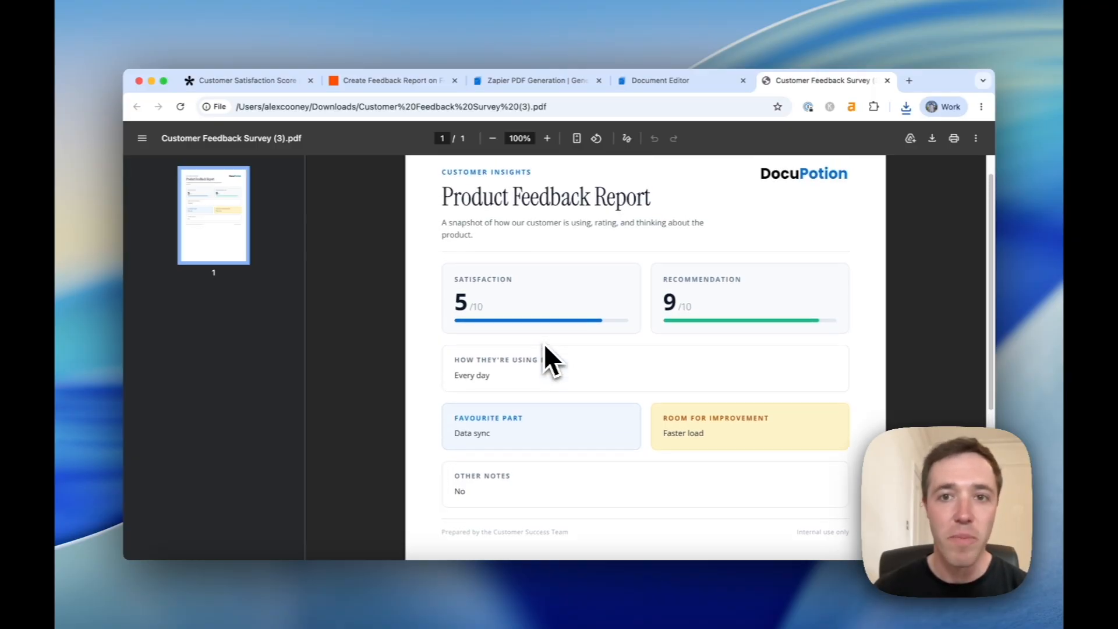
scroll(545, 347, up, 1)
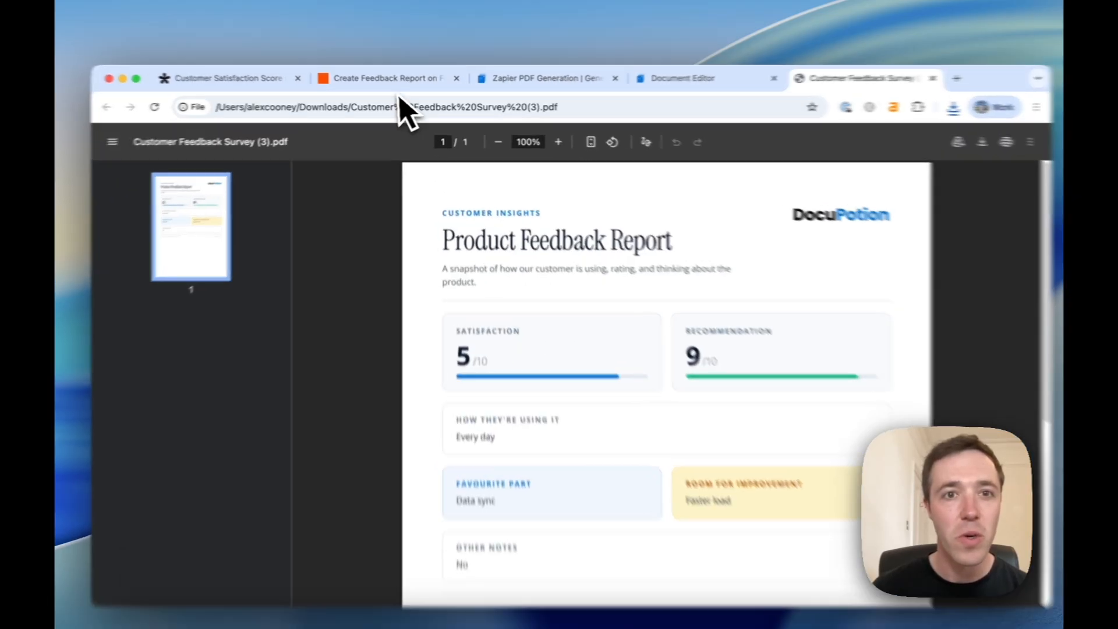
- Back in Zapier, switch the Zap to editing and add a Gmail step after the DocuPotion step
click(393, 80)
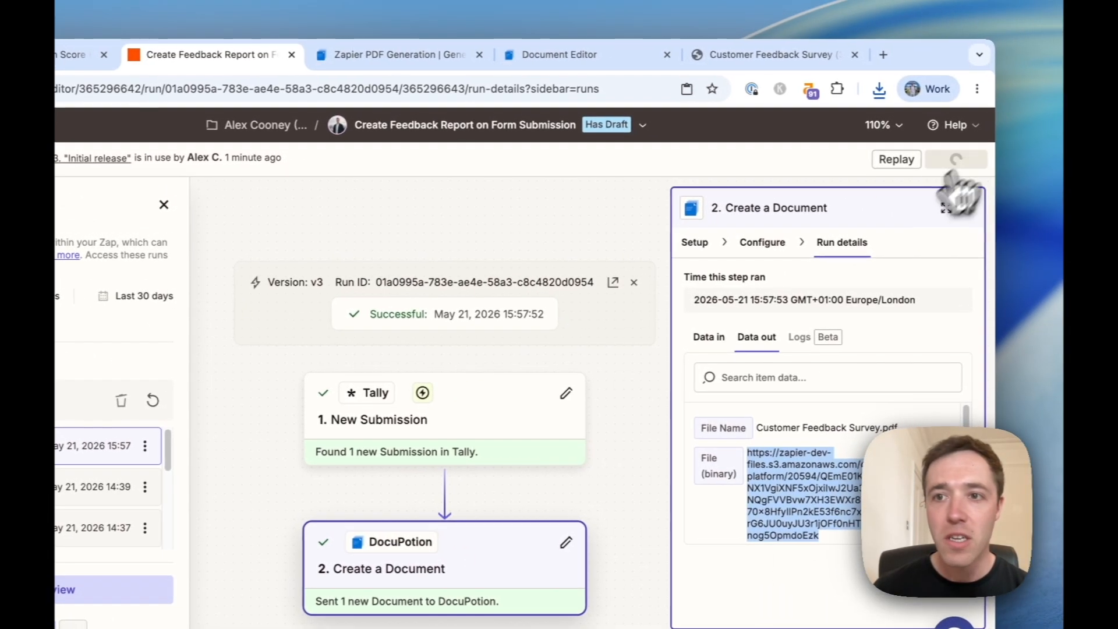
click(981, 152)
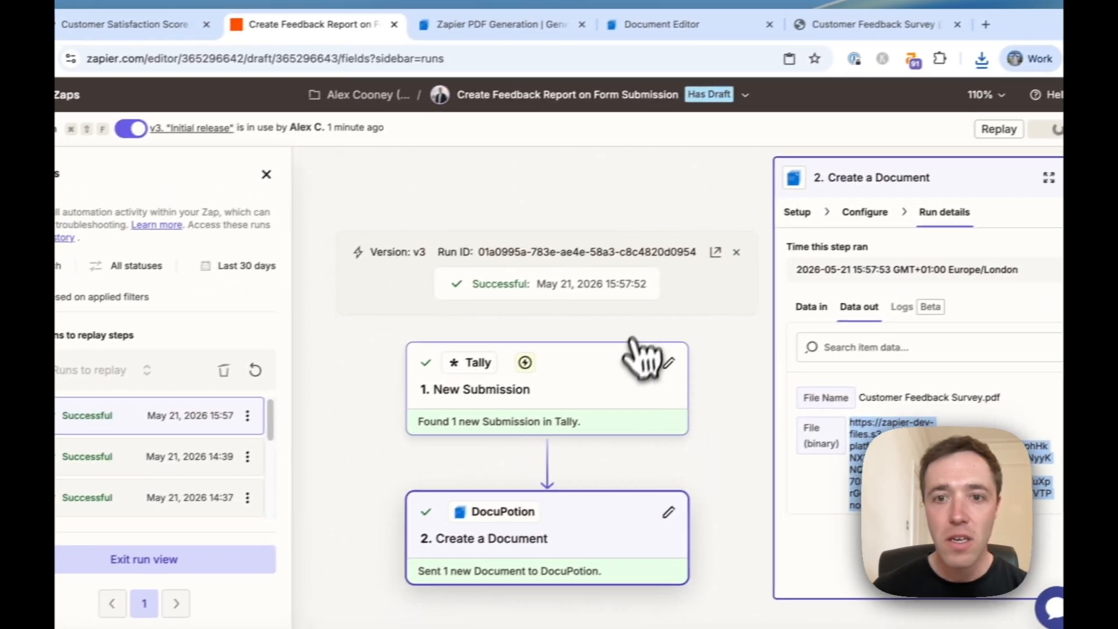
click(557, 455)
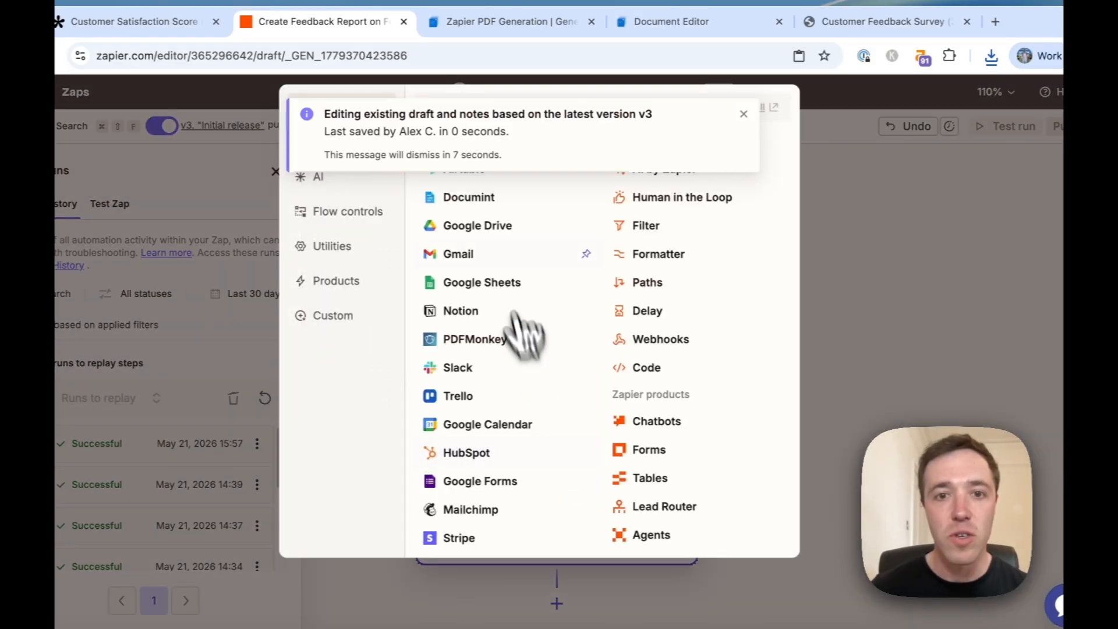
click(466, 254)
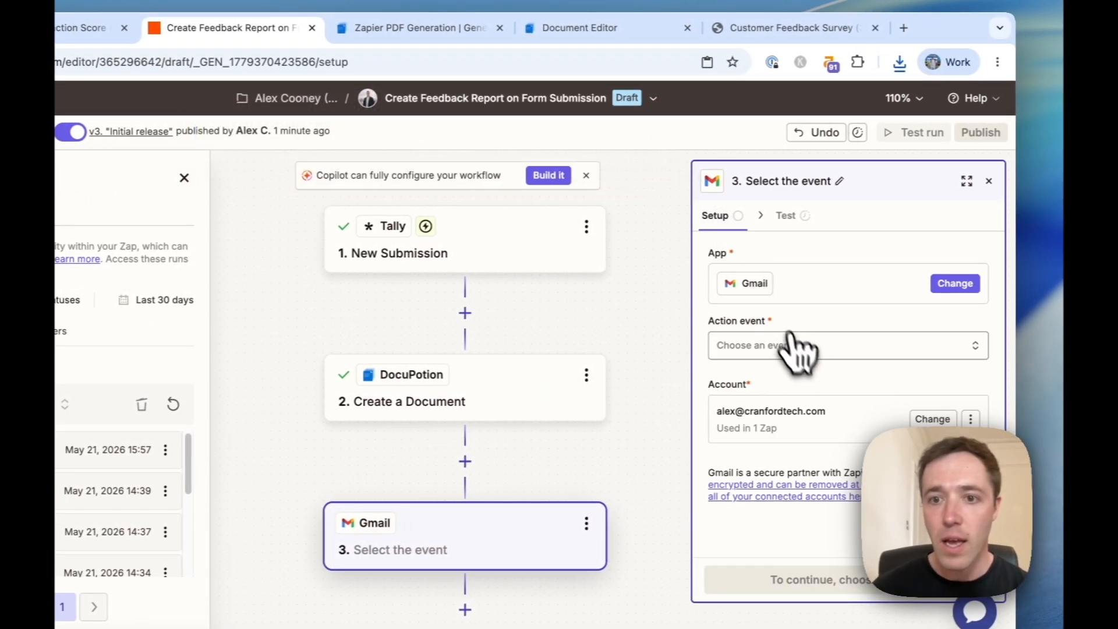
- Set the Gmail step's action event to Send Email and continue to its configuration
click(800, 353)
text(send)
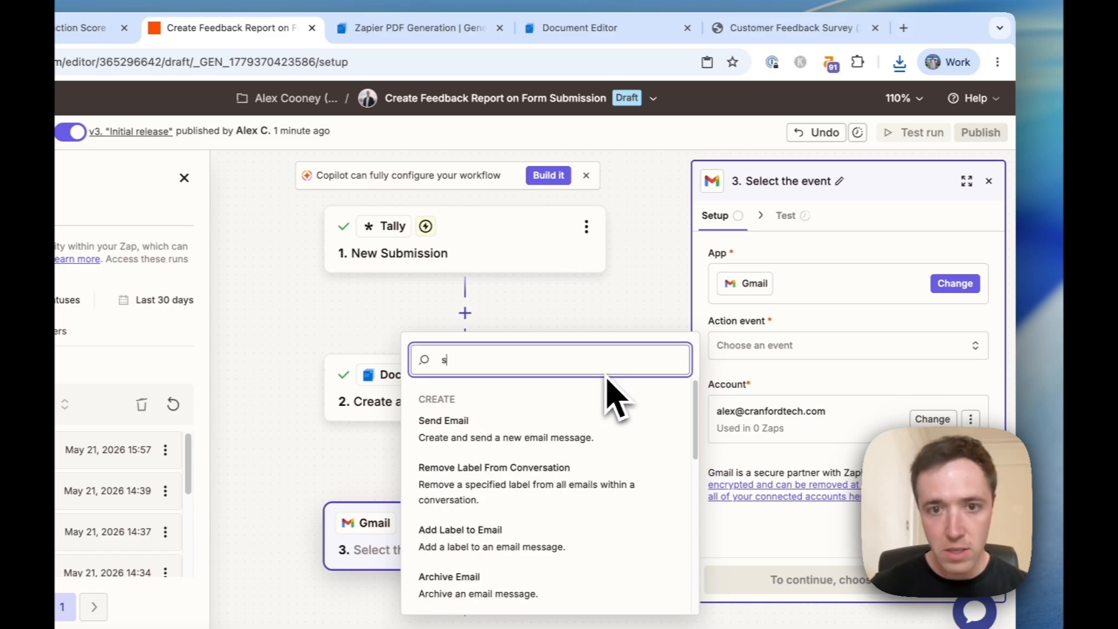
click(509, 444)
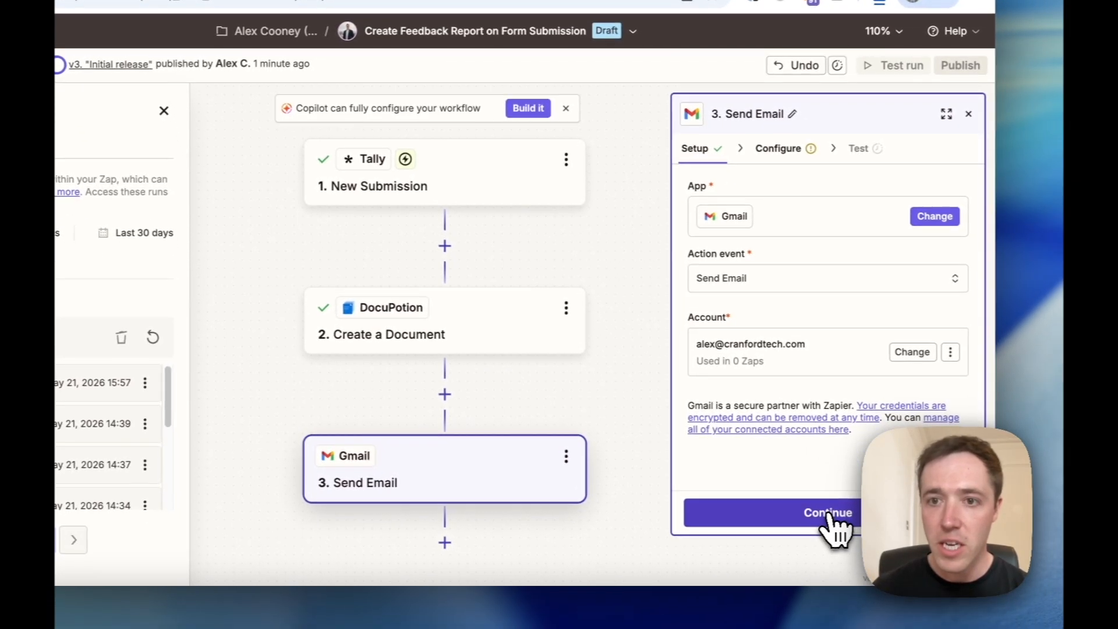
click(847, 583)
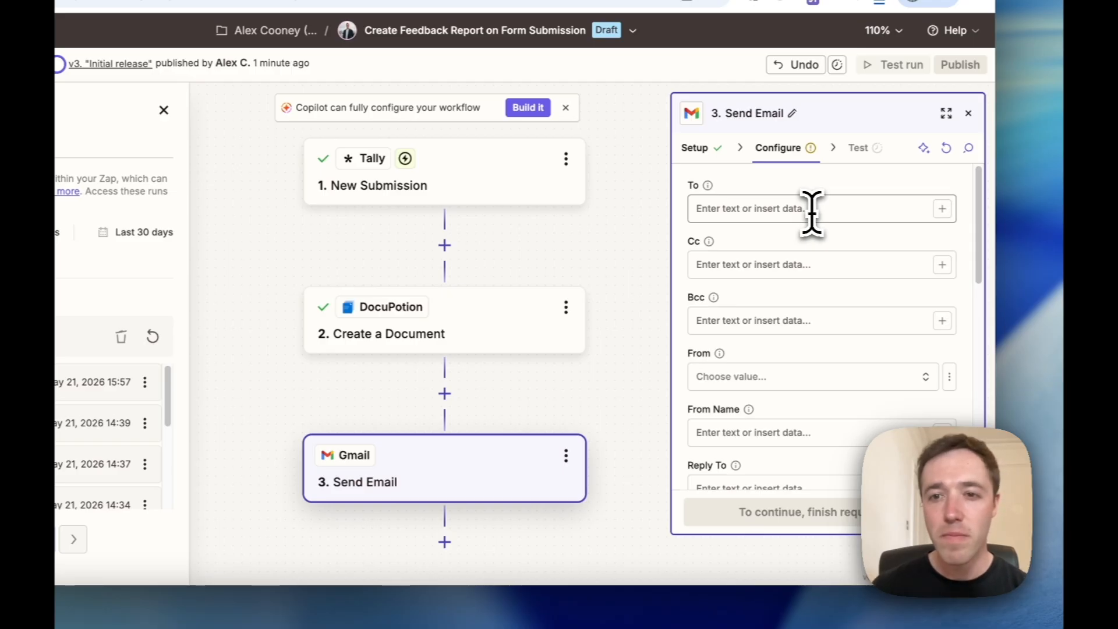
- Map the DocuPotion step's File (binary) output to the email's attachments and continue
scroll(815, 262, down, 10)
click(806, 378)
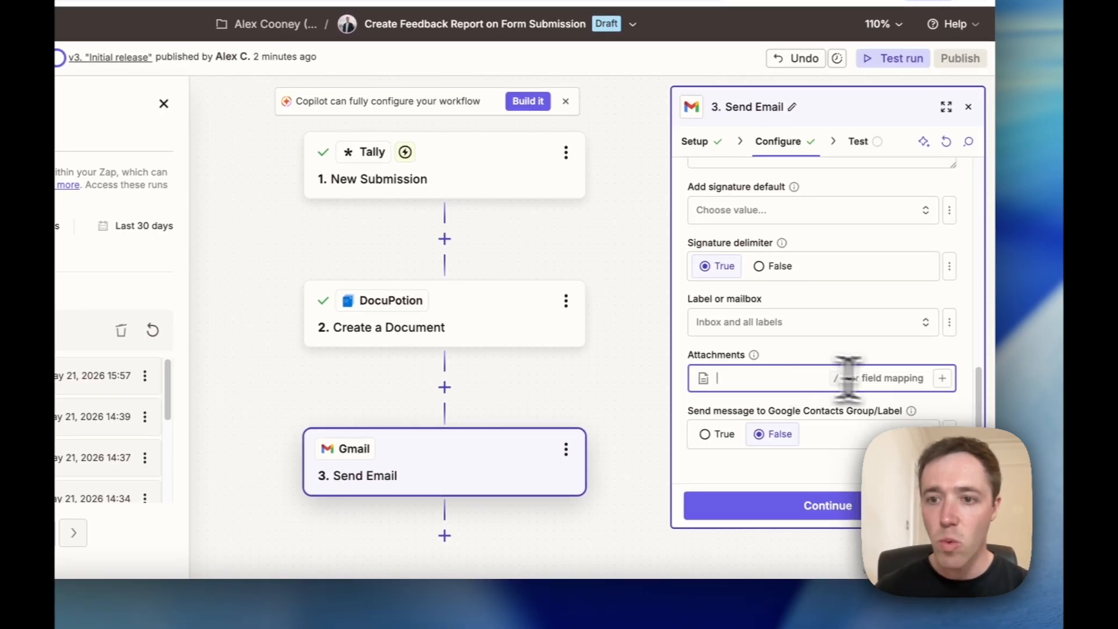
click(942, 384)
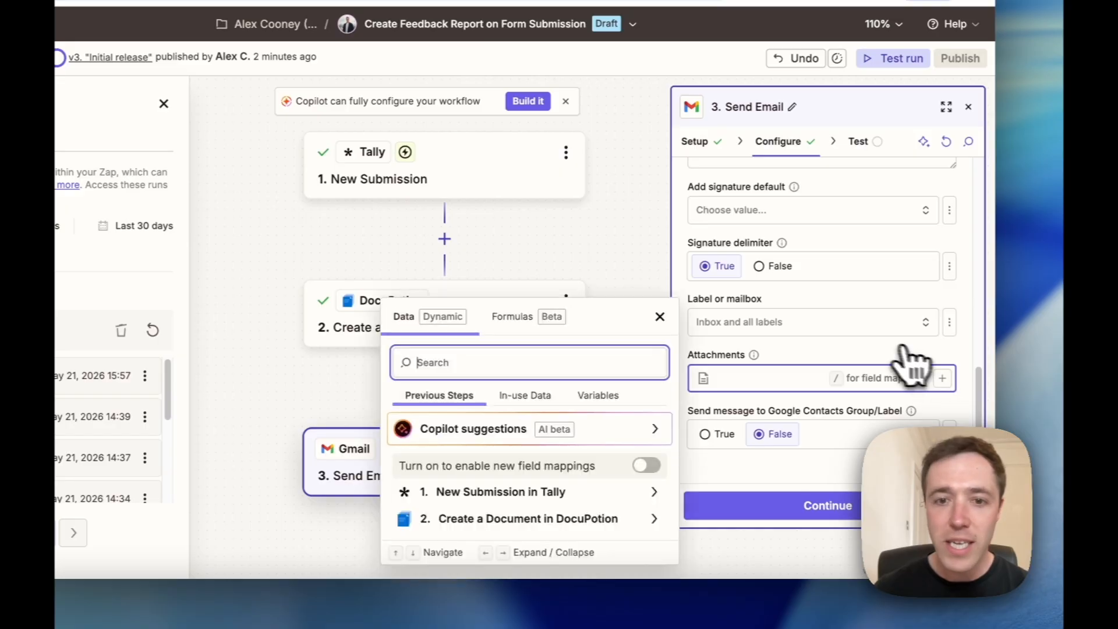
click(576, 523)
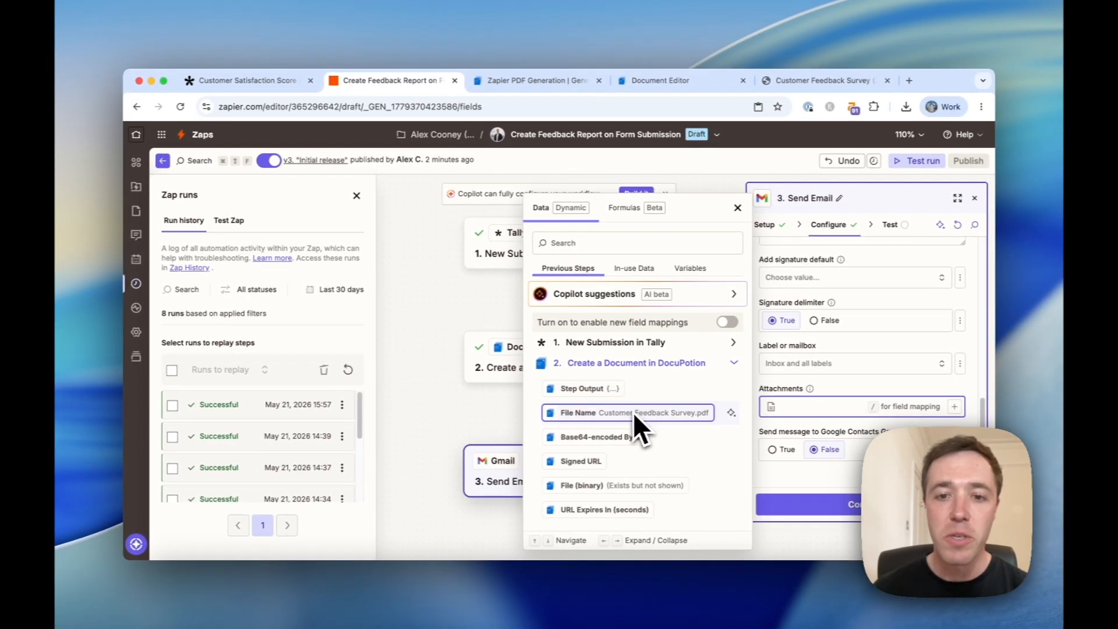
click(532, 502)
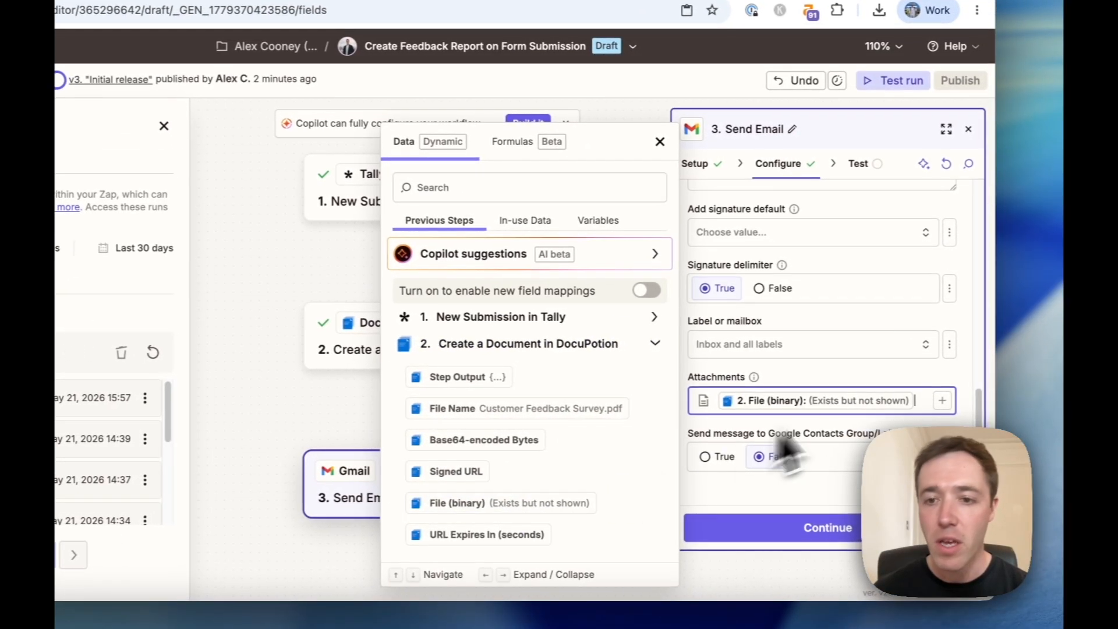
click(851, 524)
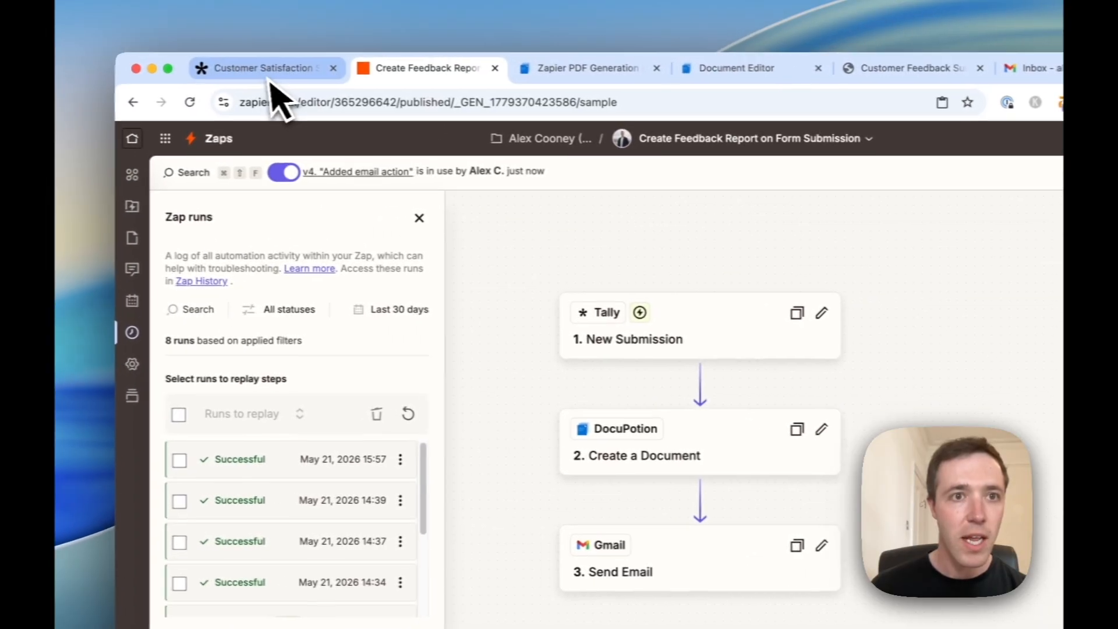
- Open a fresh Tally survey form, answer A few times a month for usage, and rate satisfaction three stars
click(99, 52)
click(26, 84)
scroll(418, 300, down, 7)
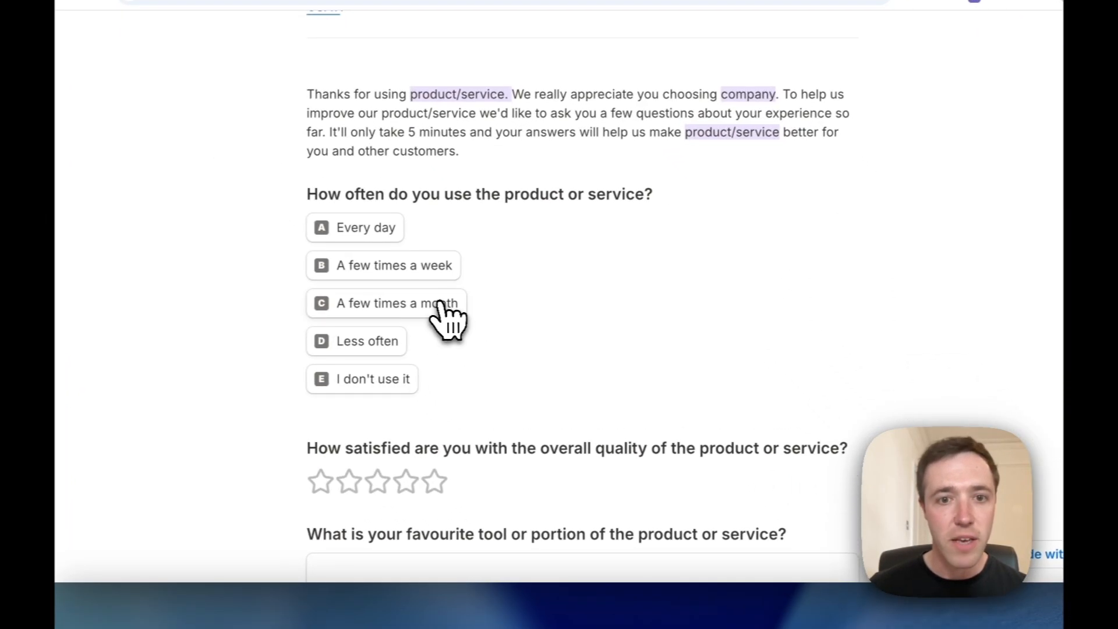
click(448, 332)
scroll(465, 344, down, 1)
click(400, 506)
- Enter Data sync as the favourite tool and Faster load speed as the improvement suggestion
scroll(387, 443, down, 5)
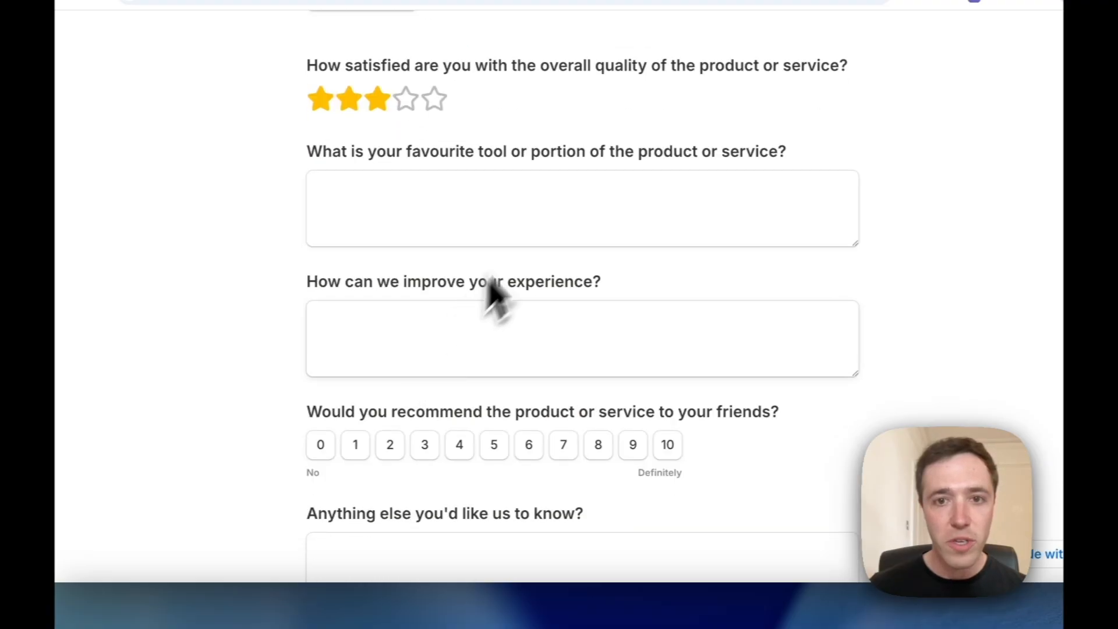
click(529, 224)
text(Data sync)
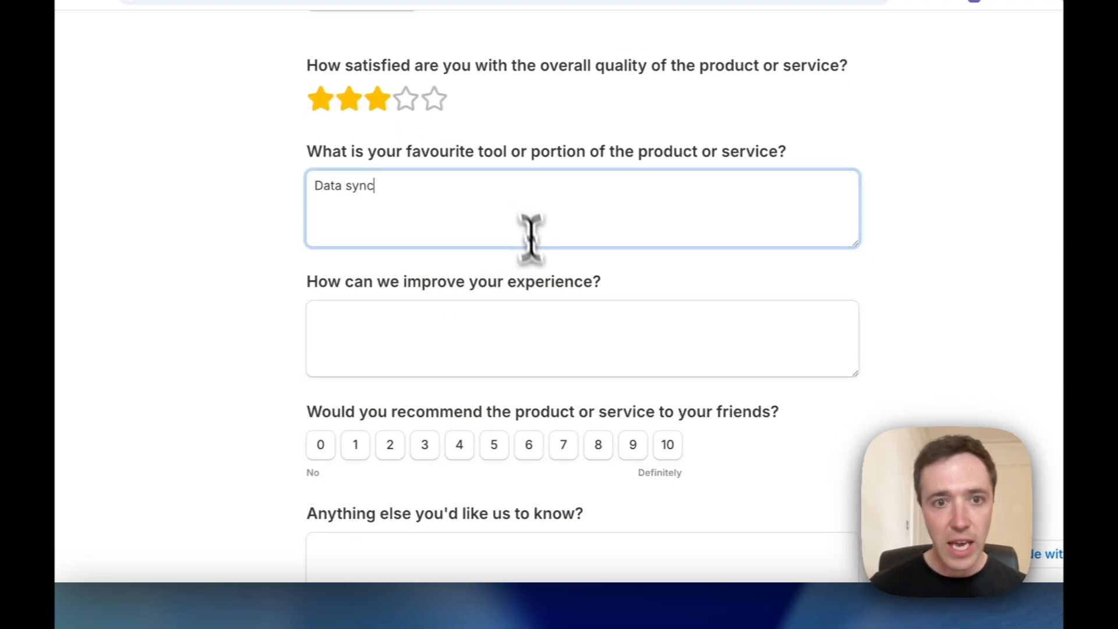
click(566, 309)
text(Fas)
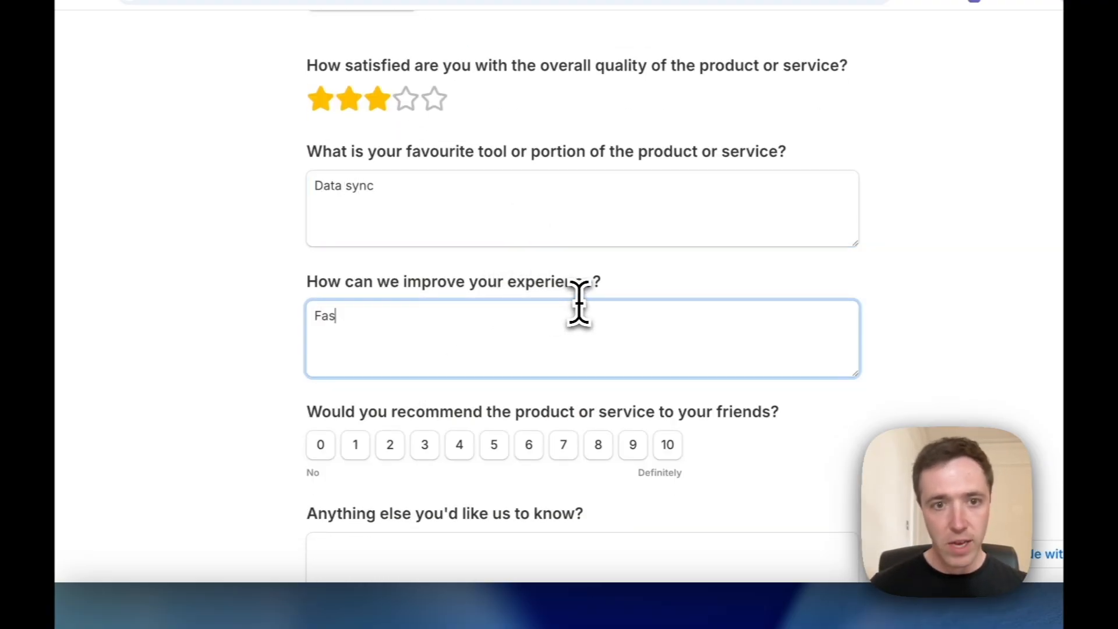
text(ter load speed)
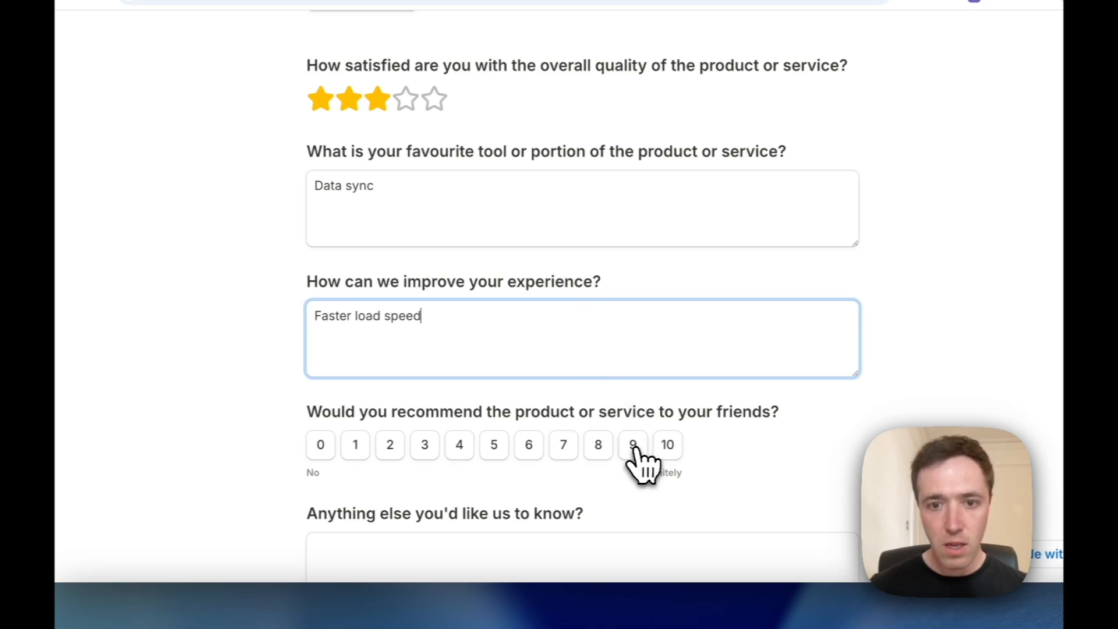
- Rate the likelihood to recommend as 9, answer No to the closing question, and send in the form
click(633, 446)
scroll(582, 442, down, 3)
click(546, 423)
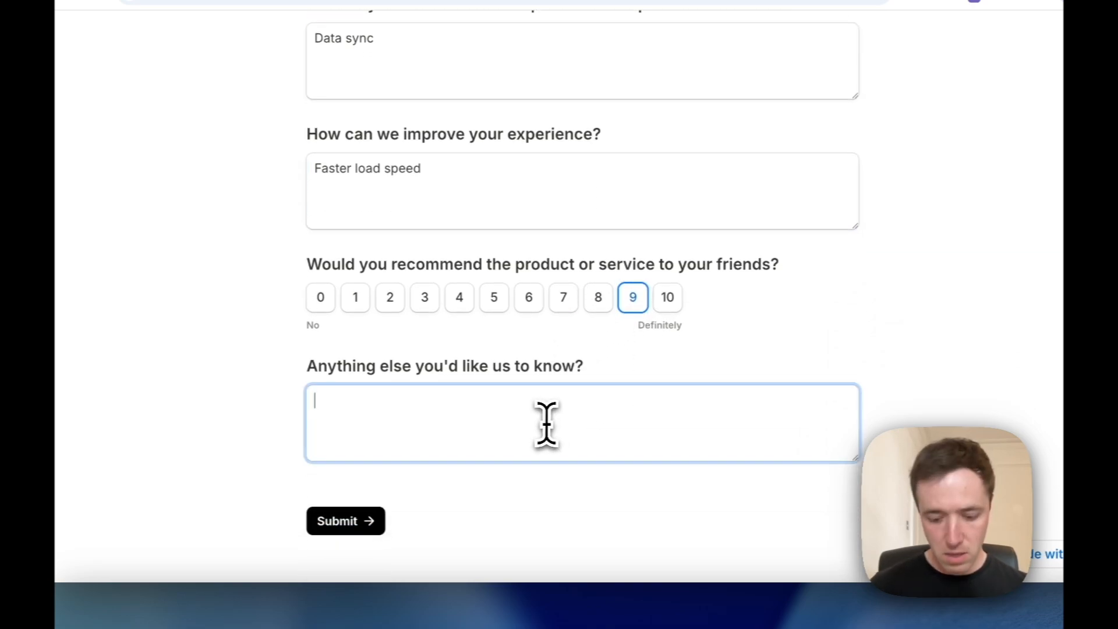
click(368, 523)
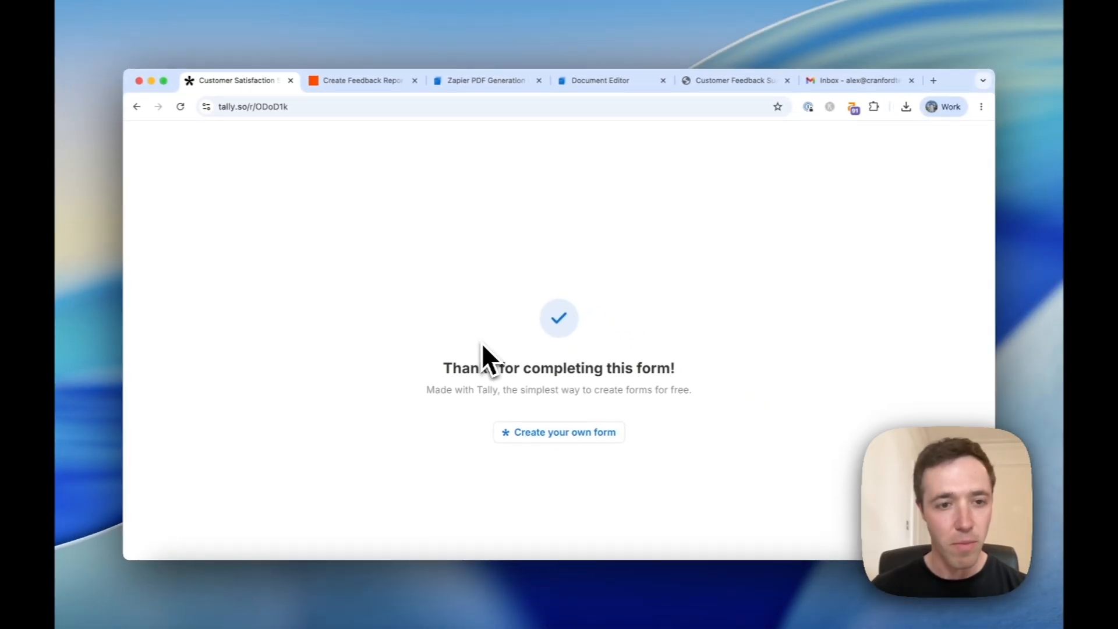
- In Gmail, open the "Here is your customer survey report" email and review its attached PDF report
click(862, 79)
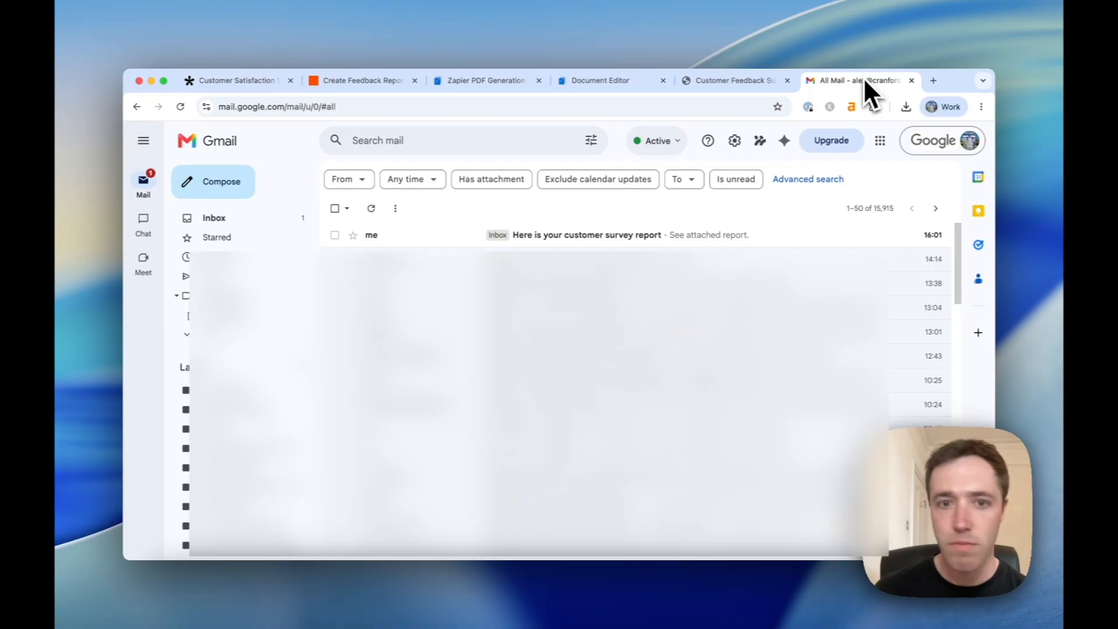
click(639, 239)
click(417, 349)
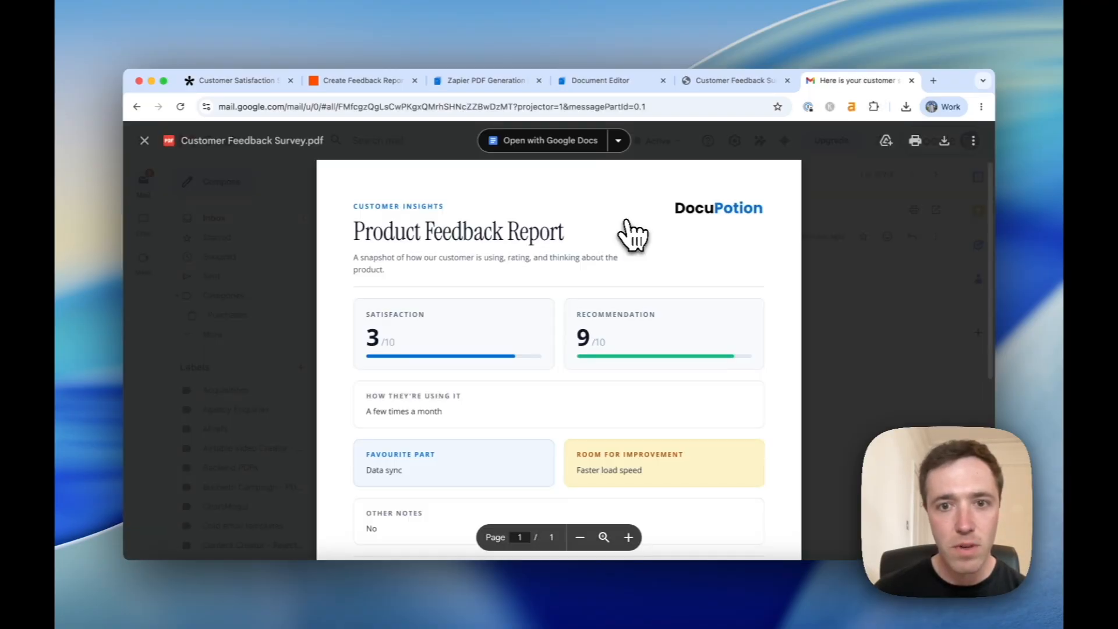
scroll(632, 236, down, 3)
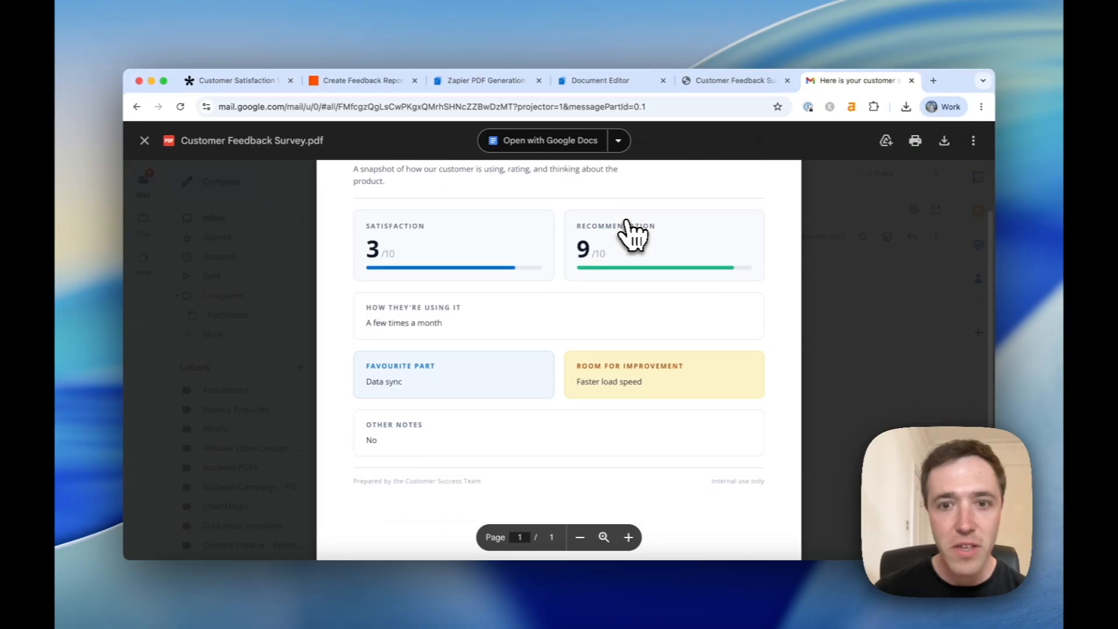
scroll(632, 236, up, 3)
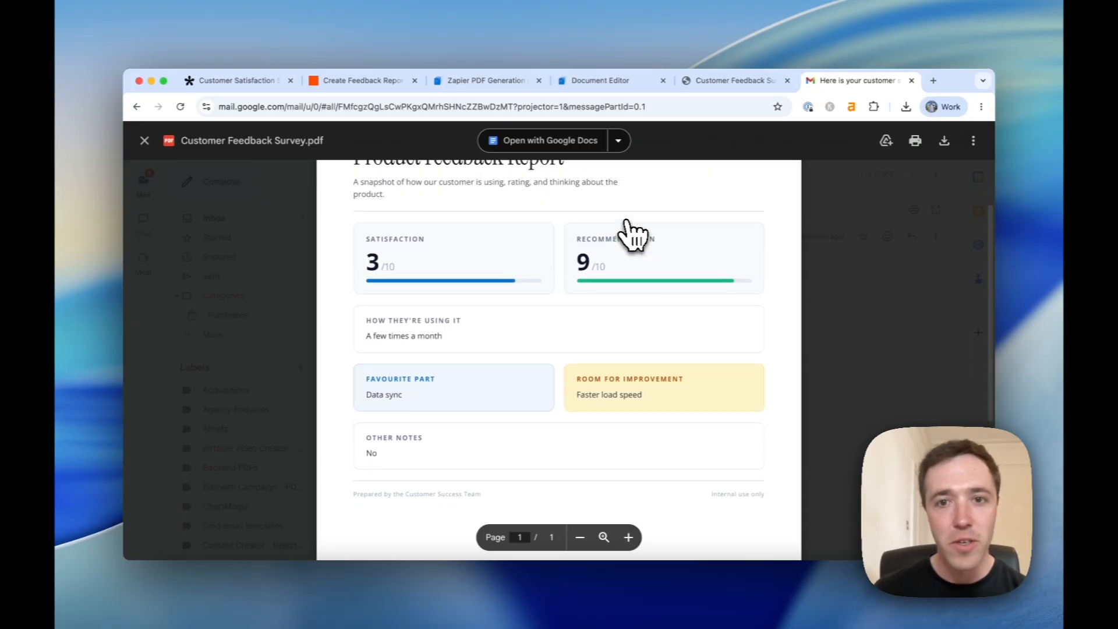